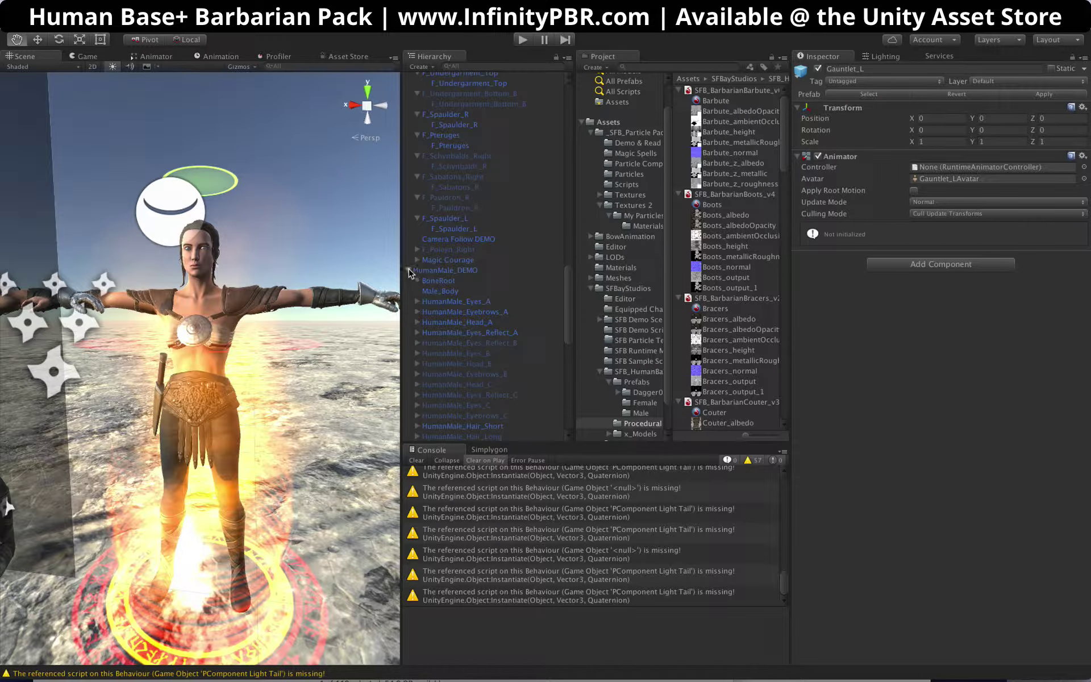
# Step: Collapse the HumanMale_DEMO hierarchy and stop the Magic Courage particle effect on the female character
pyautogui.click(408, 270)
pyautogui.click(449, 426)
pyautogui.click(451, 417)
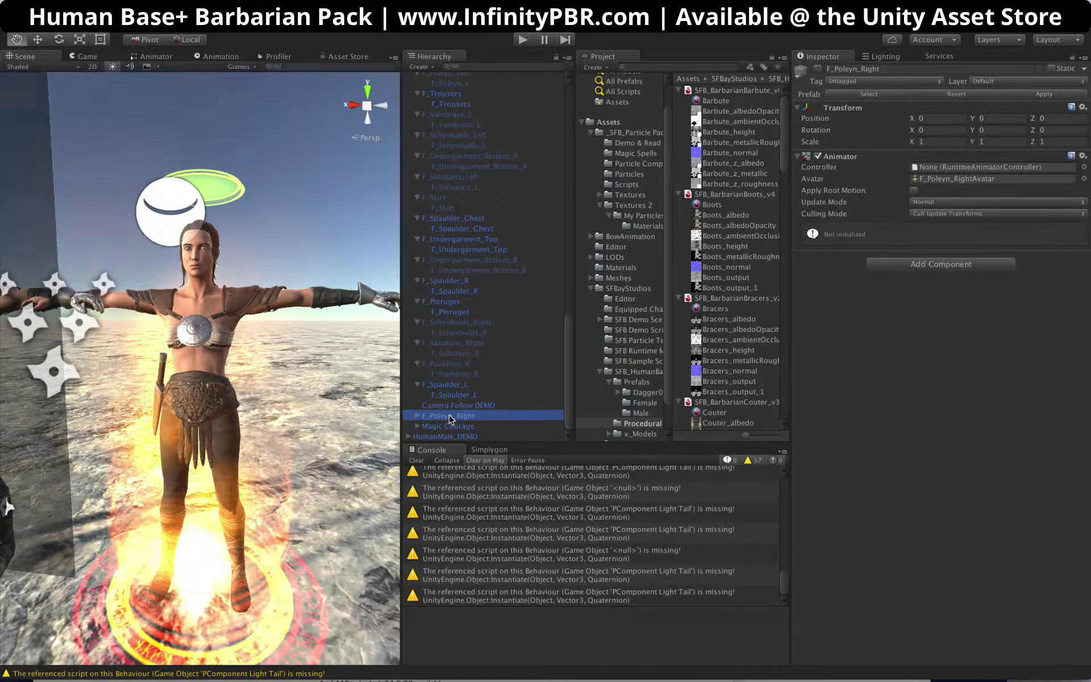
pyautogui.click(449, 427)
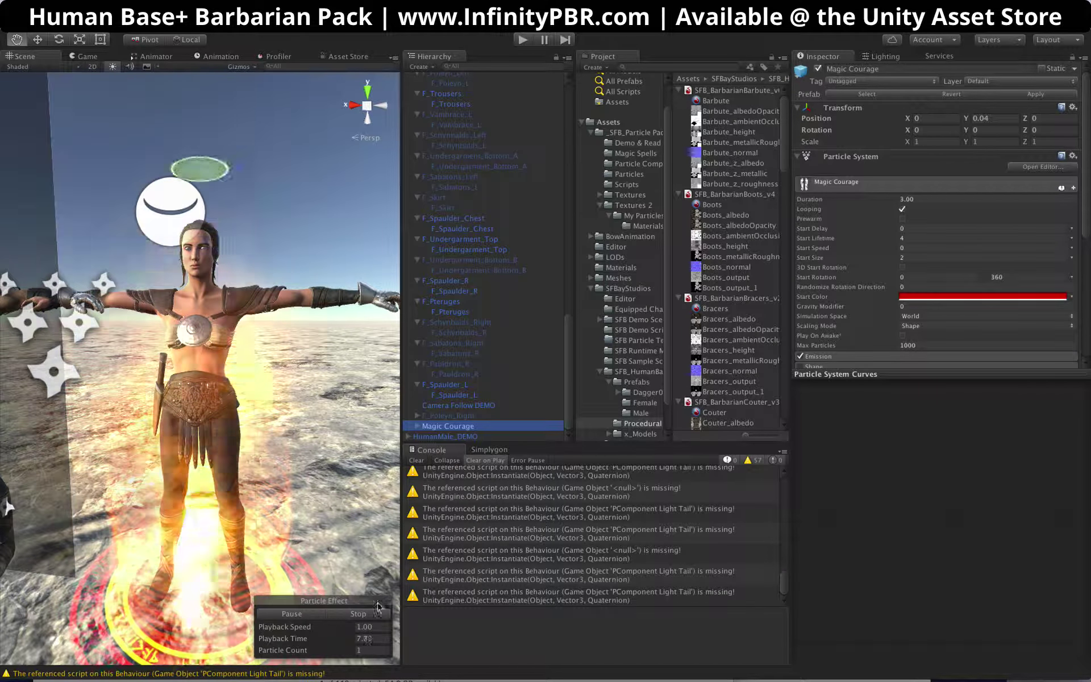
pyautogui.click(369, 614)
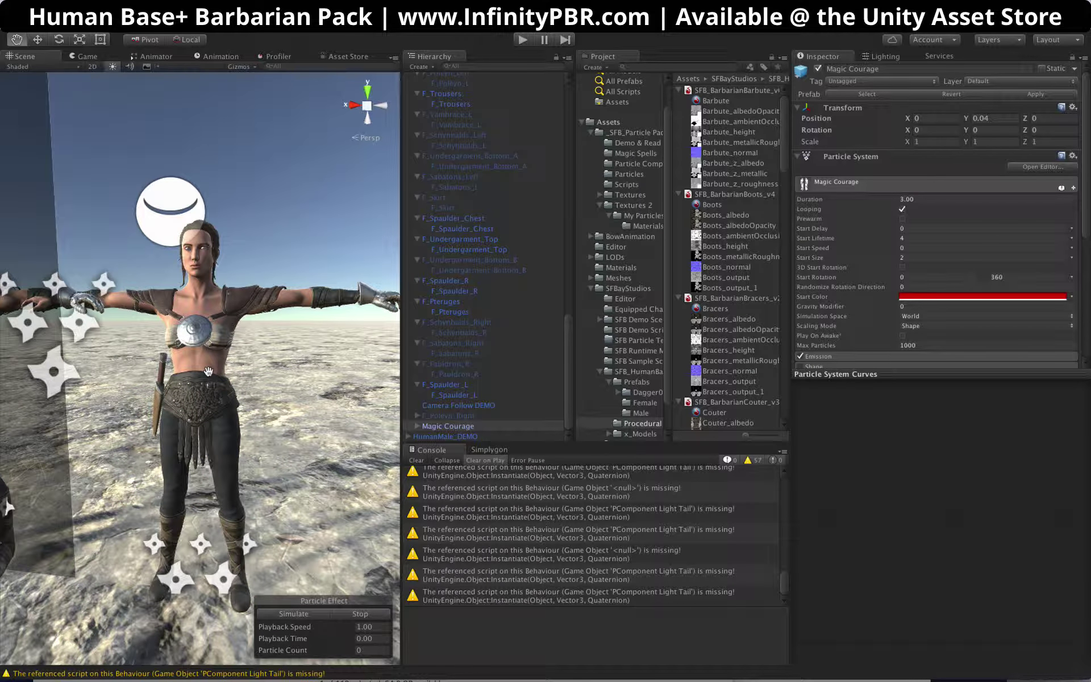
# Step: Examine the female barbarian's outfit from the front and side, and compare it with the male character beside her
pyautogui.keyDown('alt'); pyautogui.moveTo(209, 372); pyautogui.dragTo(370, 364); pyautogui.keyUp('alt')
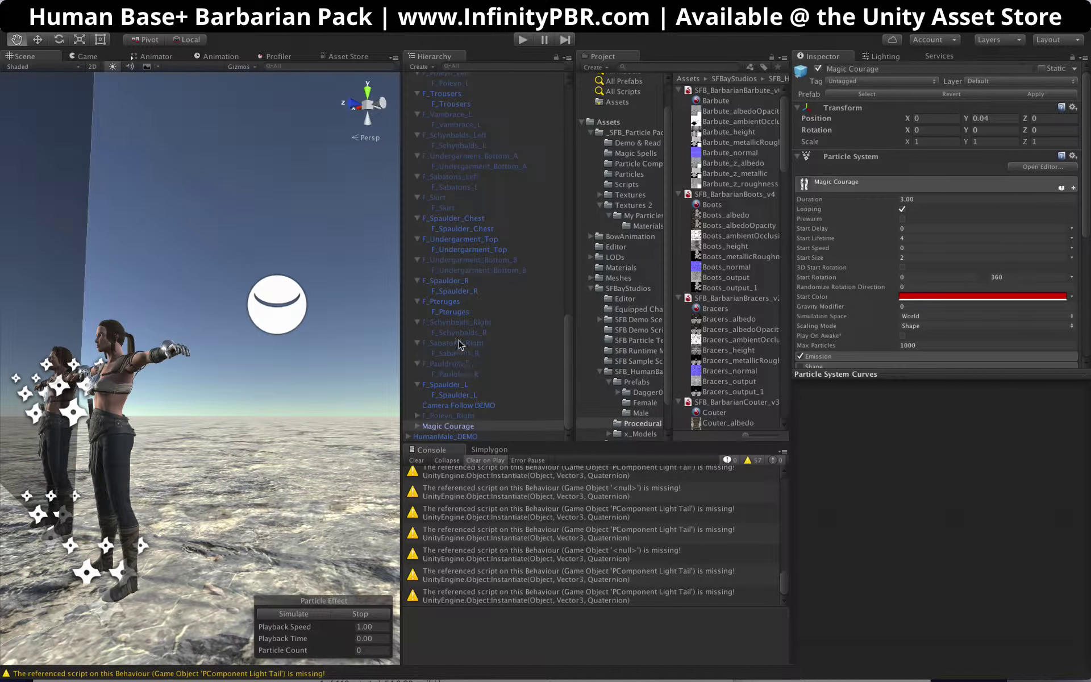
pyautogui.scroll(3, 461, 341)
pyautogui.keyDown('alt'); pyautogui.moveTo(123, 389); pyautogui.dragTo(235, 418); pyautogui.keyUp('alt')
pyautogui.scroll(4, 235, 417)
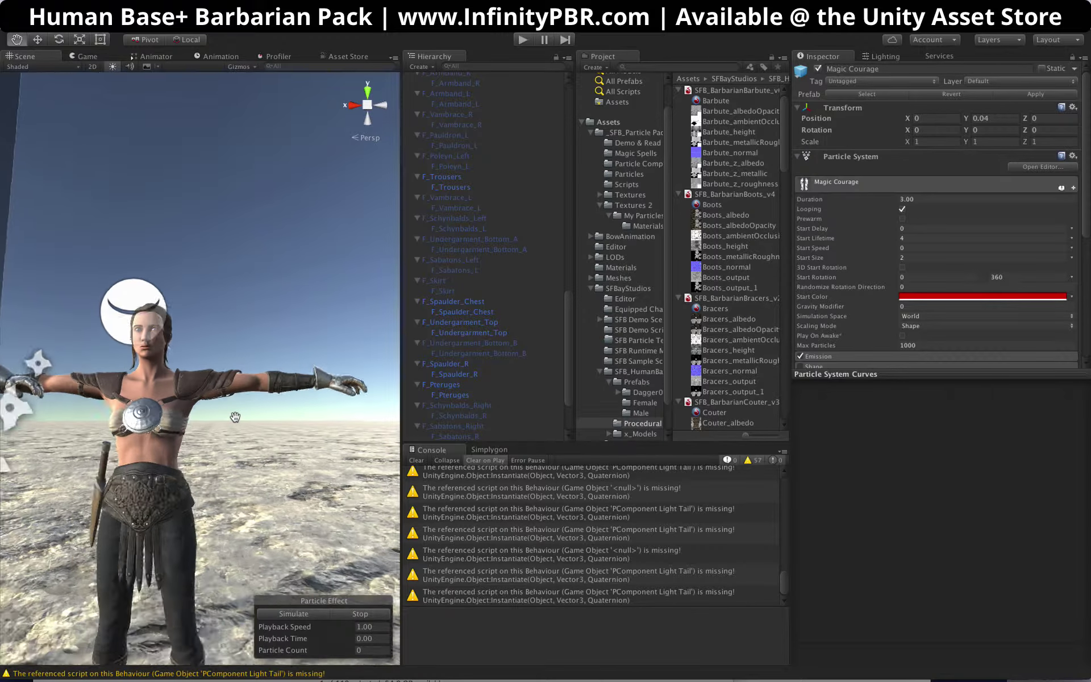
pyautogui.keyDown('alt'); pyautogui.scroll(5, 233, 482); pyautogui.keyUp('alt')
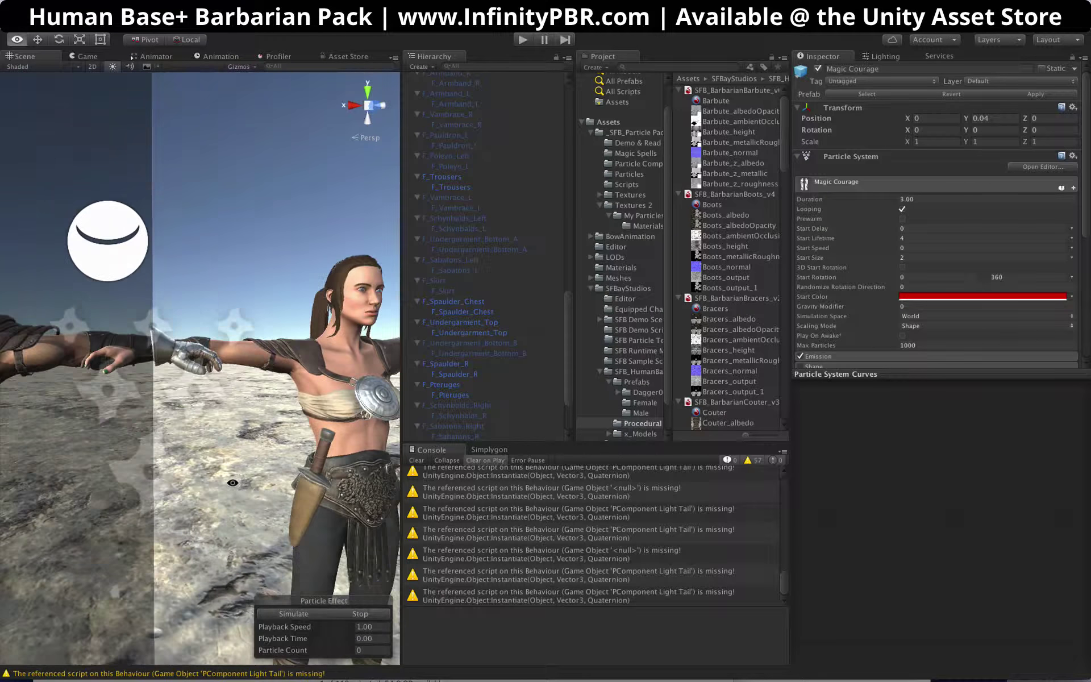
pyautogui.keyDown('alt'); pyautogui.moveTo(232, 483); pyautogui.dragTo(181, 458); pyautogui.keyUp('alt')
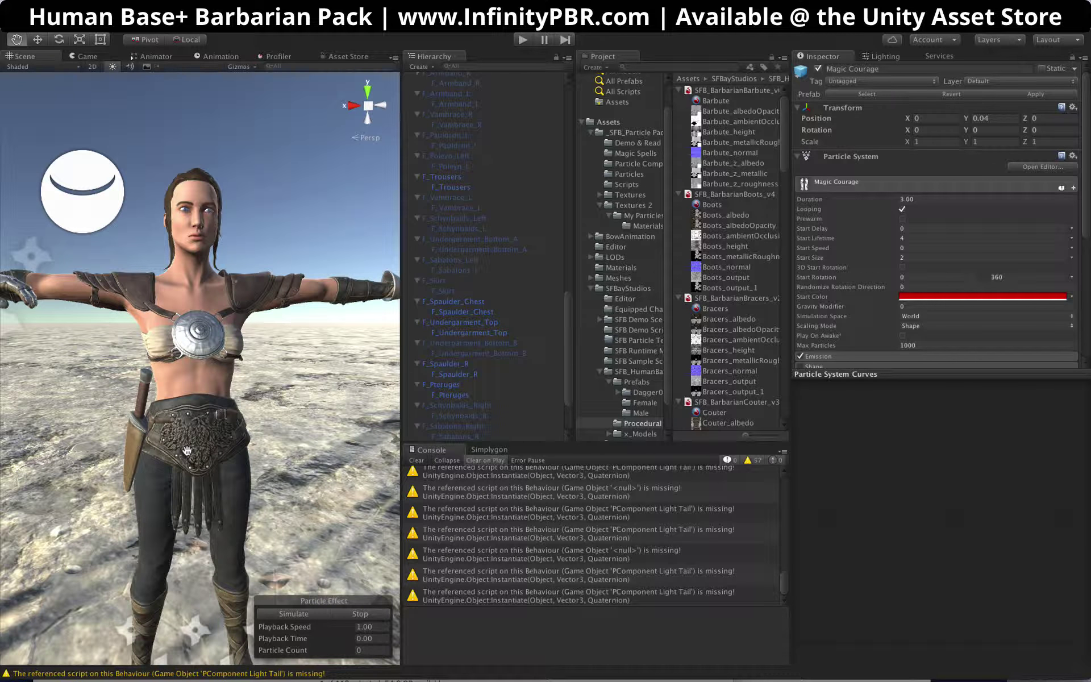
pyautogui.moveTo(183, 451); pyautogui.dragTo(163, 404)
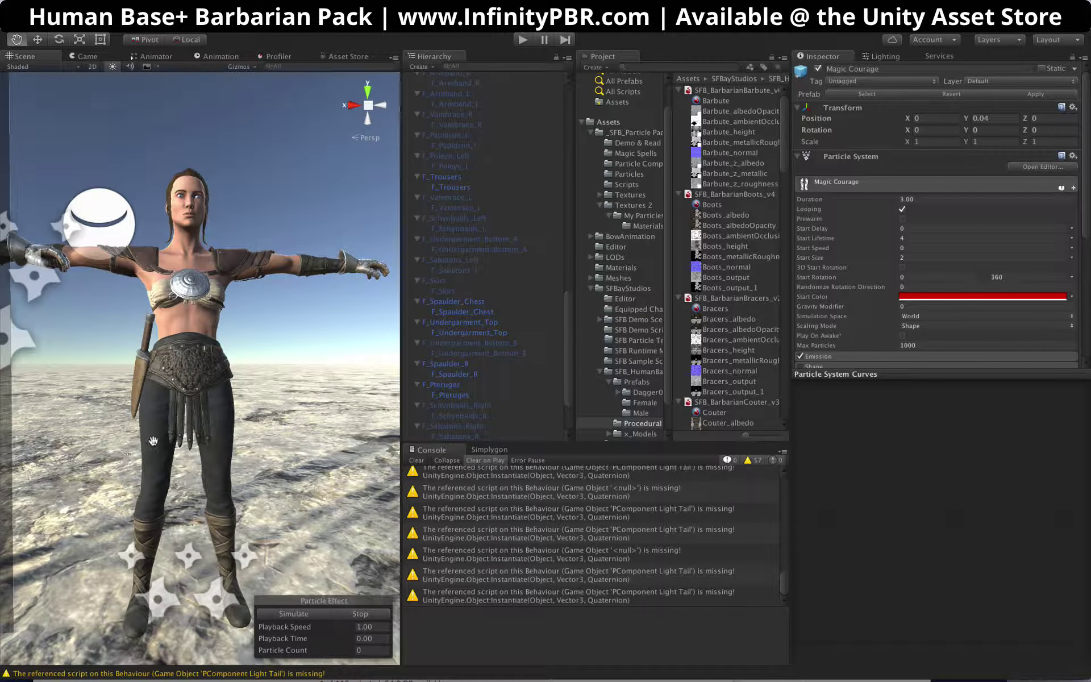
pyautogui.scroll(2, 204, 460)
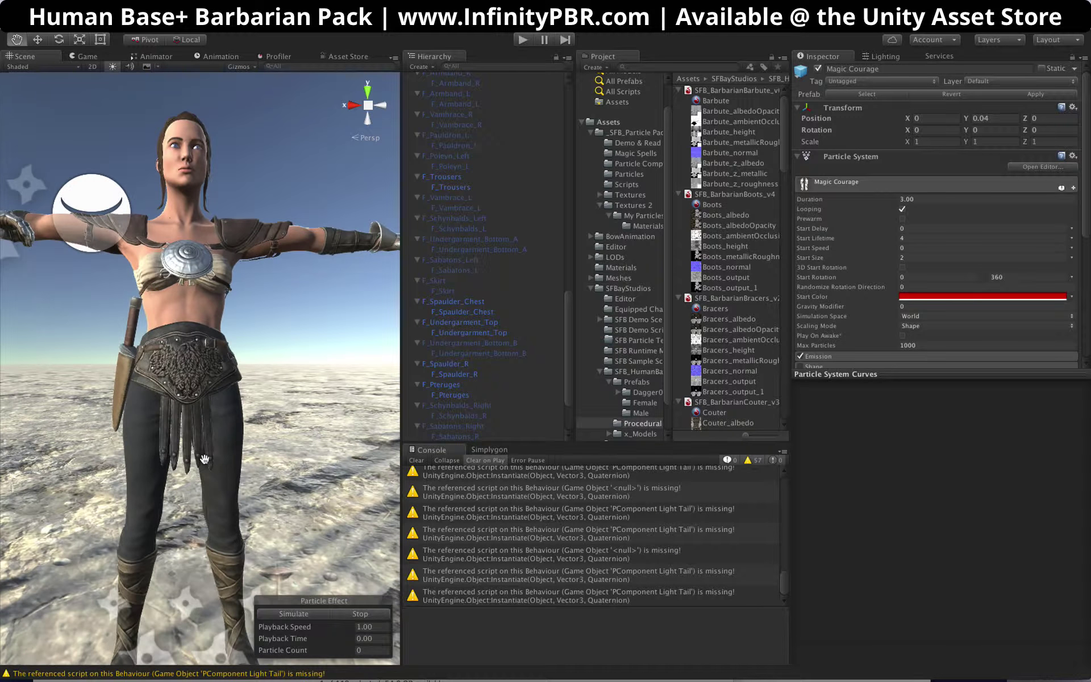
pyautogui.keyDown('alt'); pyautogui.moveTo(204, 461); pyautogui.dragTo(196, 471); pyautogui.keyUp('alt')
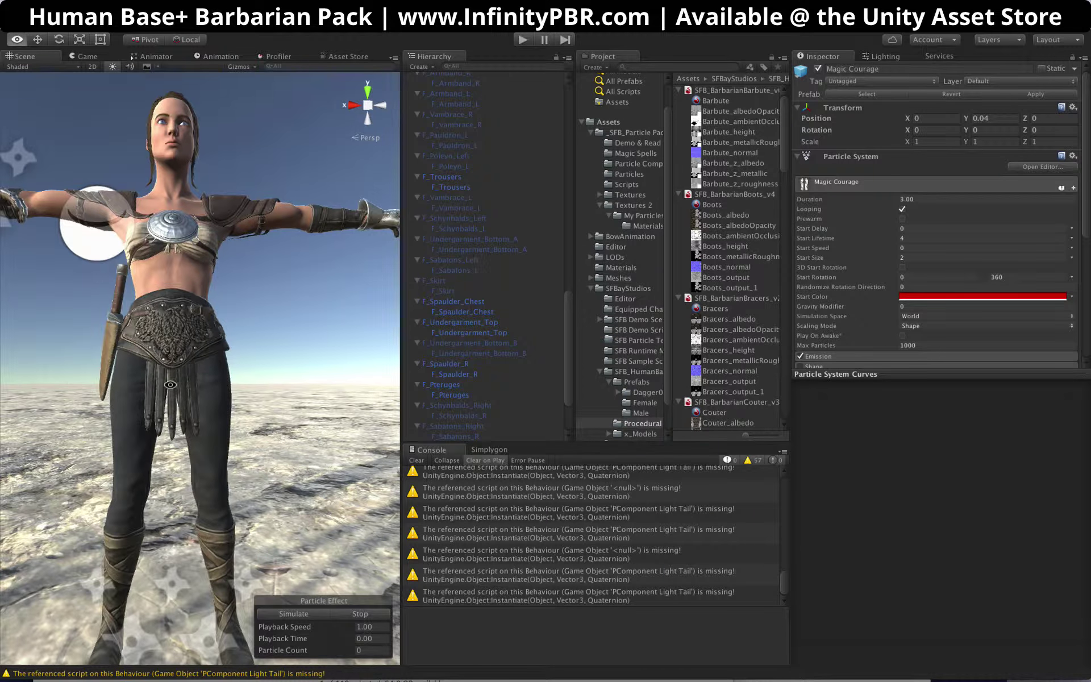
pyautogui.moveTo(192, 368)
pyautogui.keyDown('alt'); pyautogui.mouseDown()
pyautogui.moveTo(202, 400)
pyautogui.moveTo(193, 380)
pyautogui.mouseUp(); pyautogui.keyUp('alt')
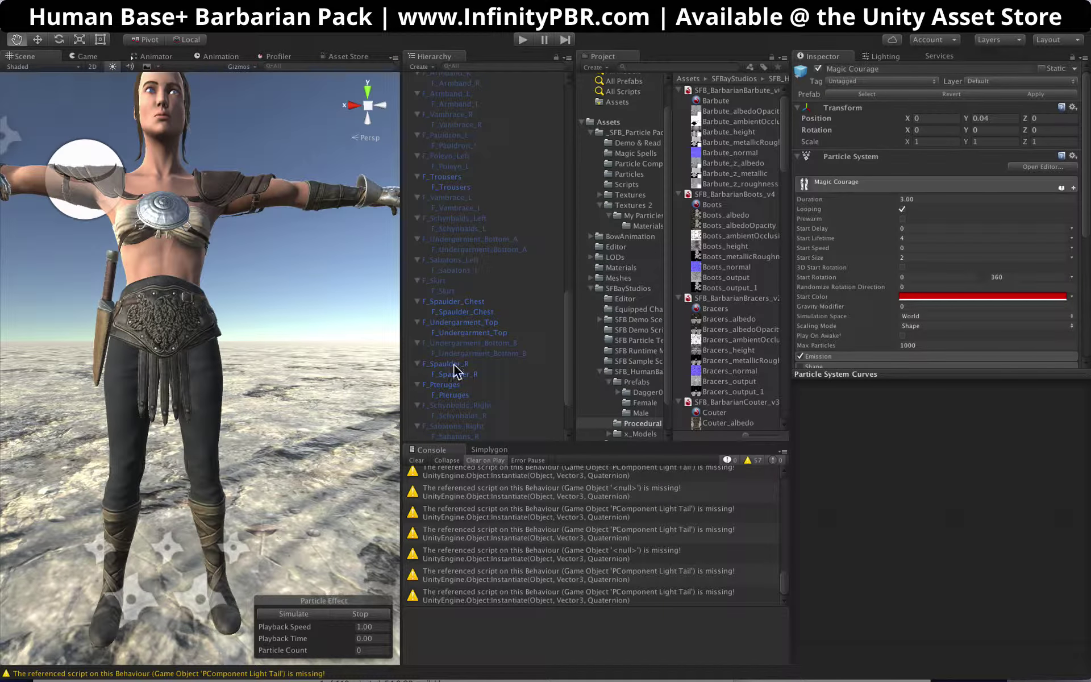
pyautogui.scroll(-4, 456, 370)
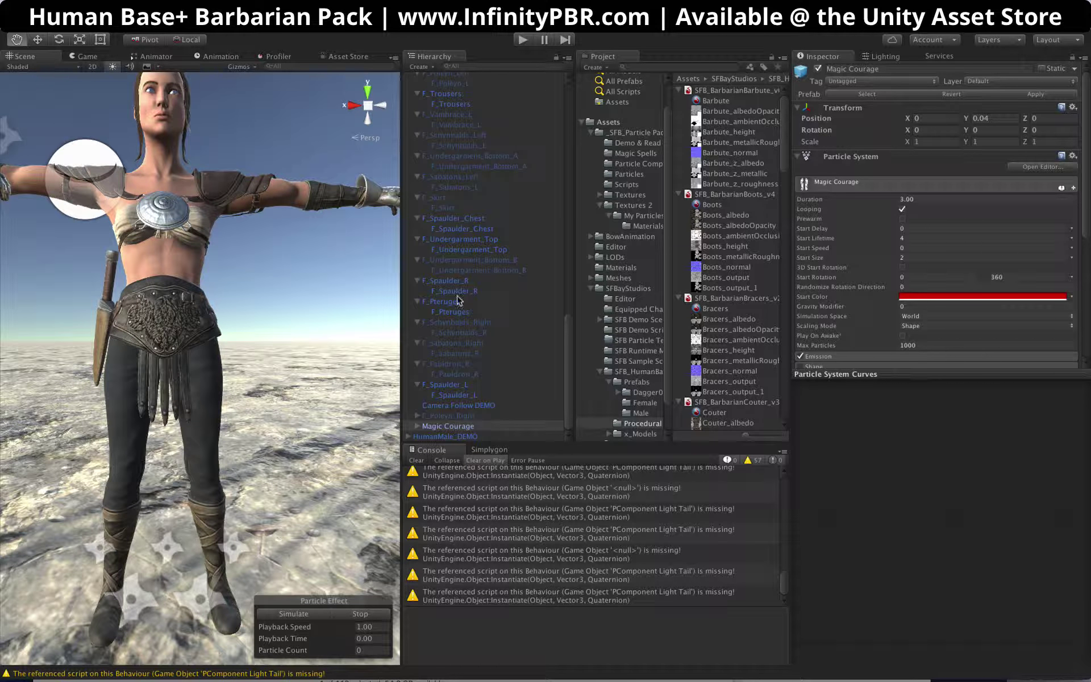
pyautogui.scroll(-3, 356, 257)
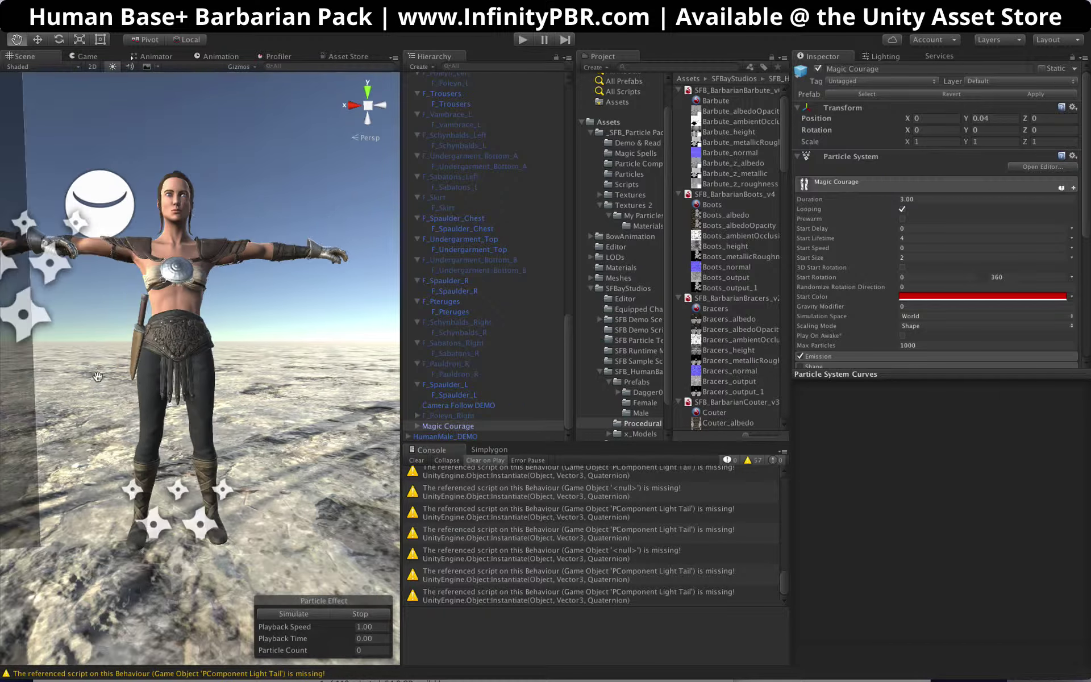
pyautogui.moveTo(155, 347); pyautogui.dragTo(212, 355)
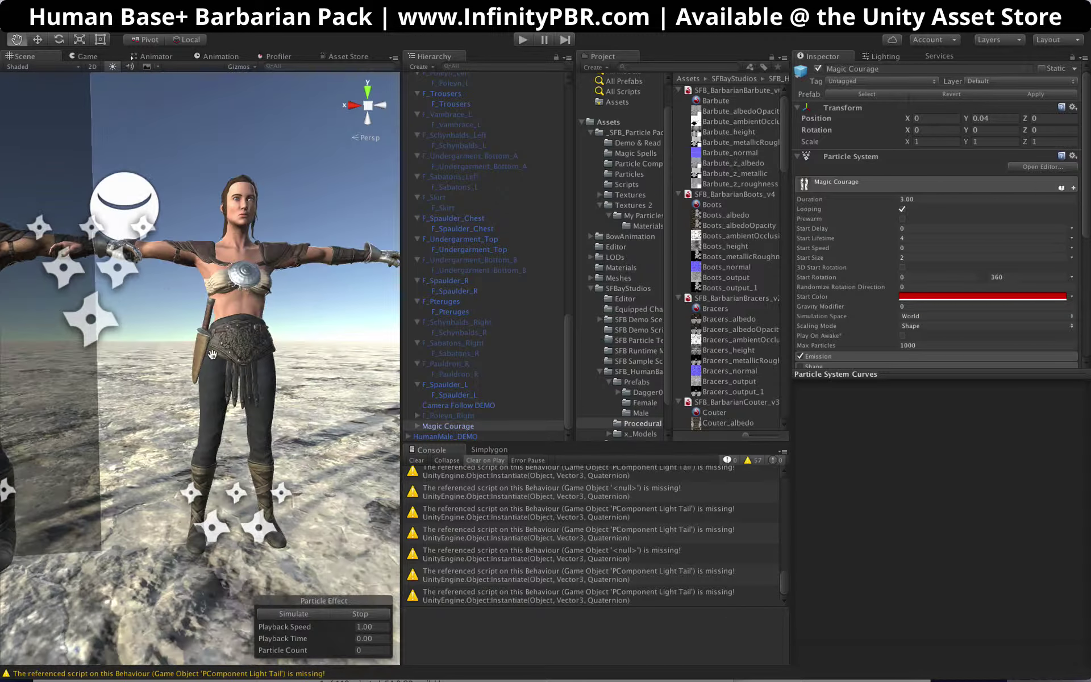
pyautogui.keyDown('alt'); pyautogui.moveTo(240, 317); pyautogui.dragTo(293, 347); pyautogui.keyUp('alt')
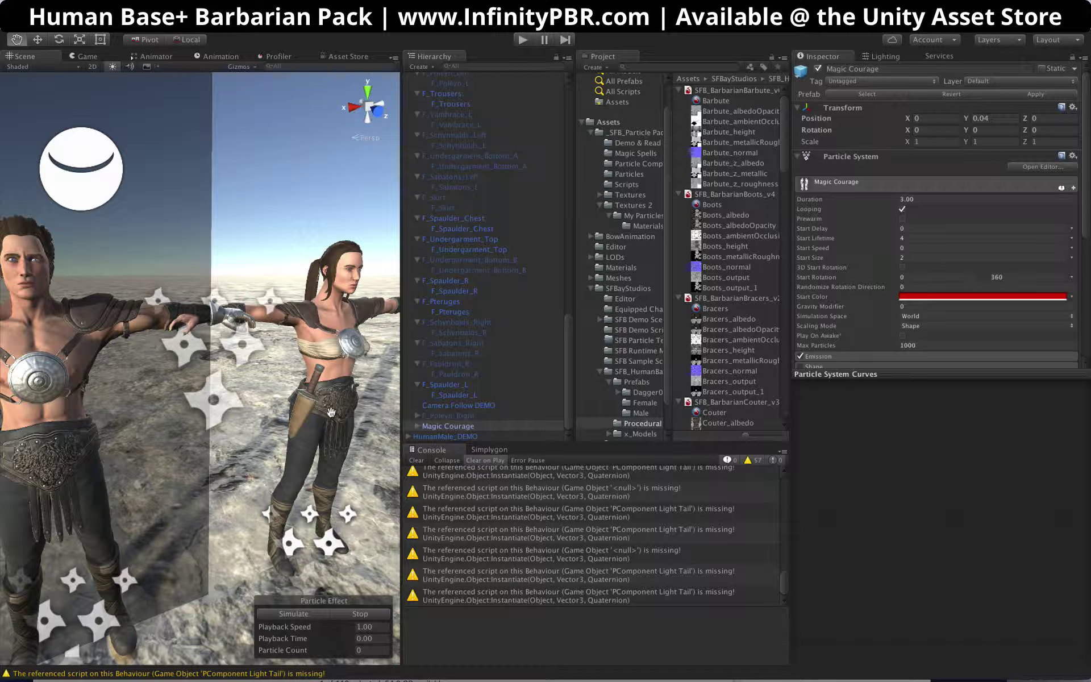
pyautogui.moveTo(331, 413); pyautogui.dragTo(183, 391)
pyautogui.scroll(5, 227, 398)
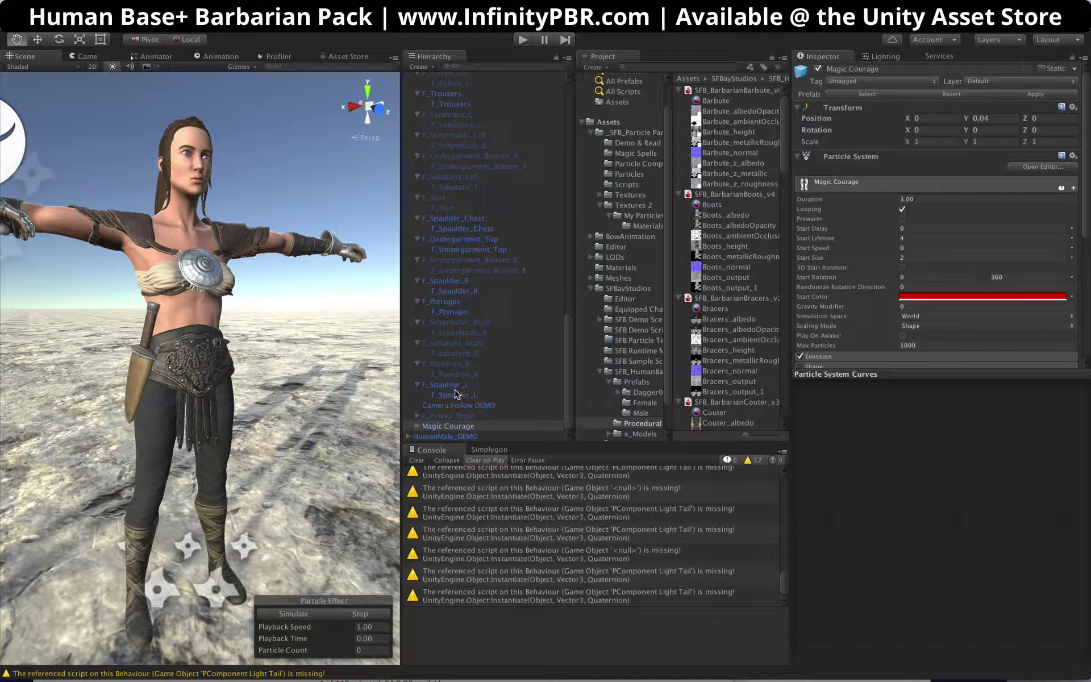
# Step: Locate the material used by the F_Trousers mesh and select the Trousers procedural material in the project assets
pyautogui.scroll(6, 450, 307)
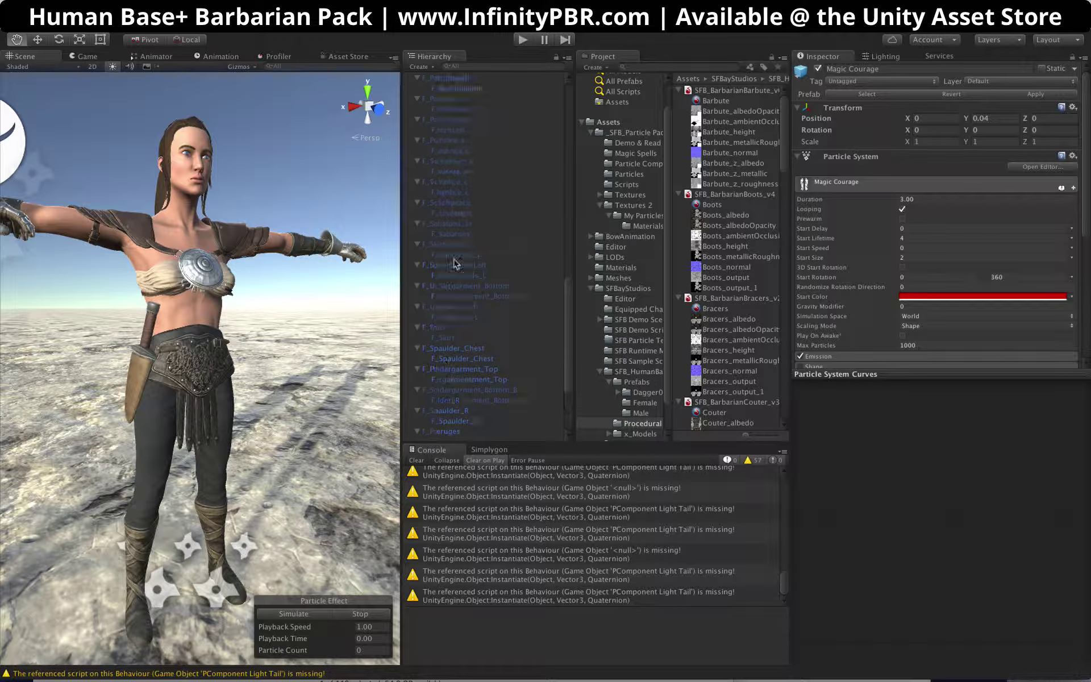
pyautogui.click(457, 234)
pyautogui.click(937, 214)
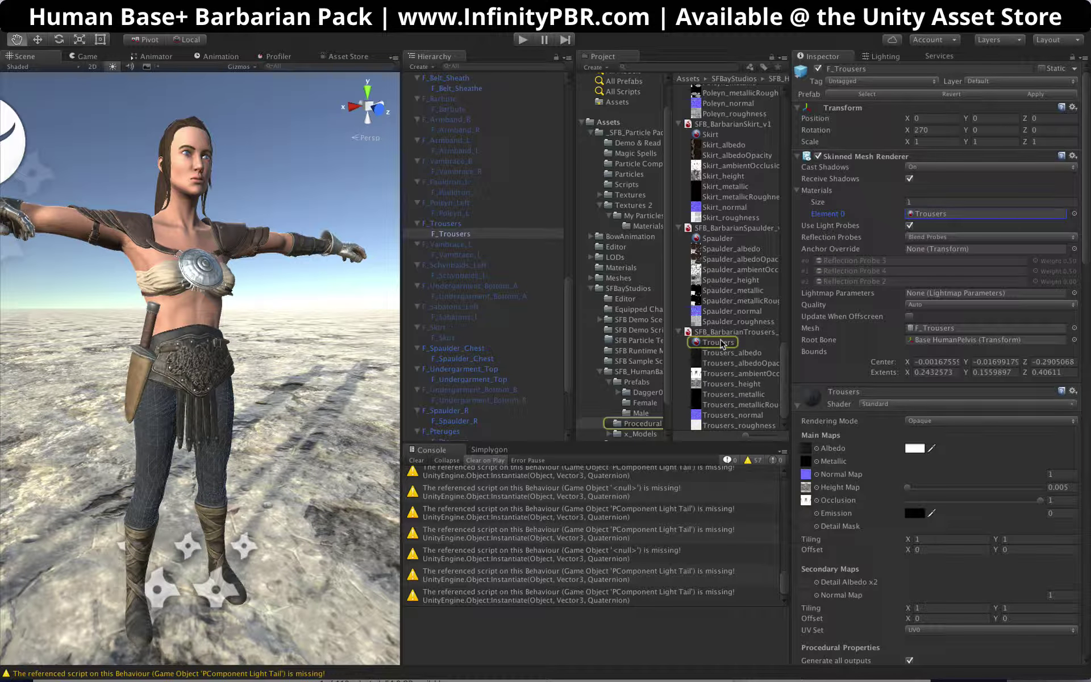
pyautogui.click(719, 343)
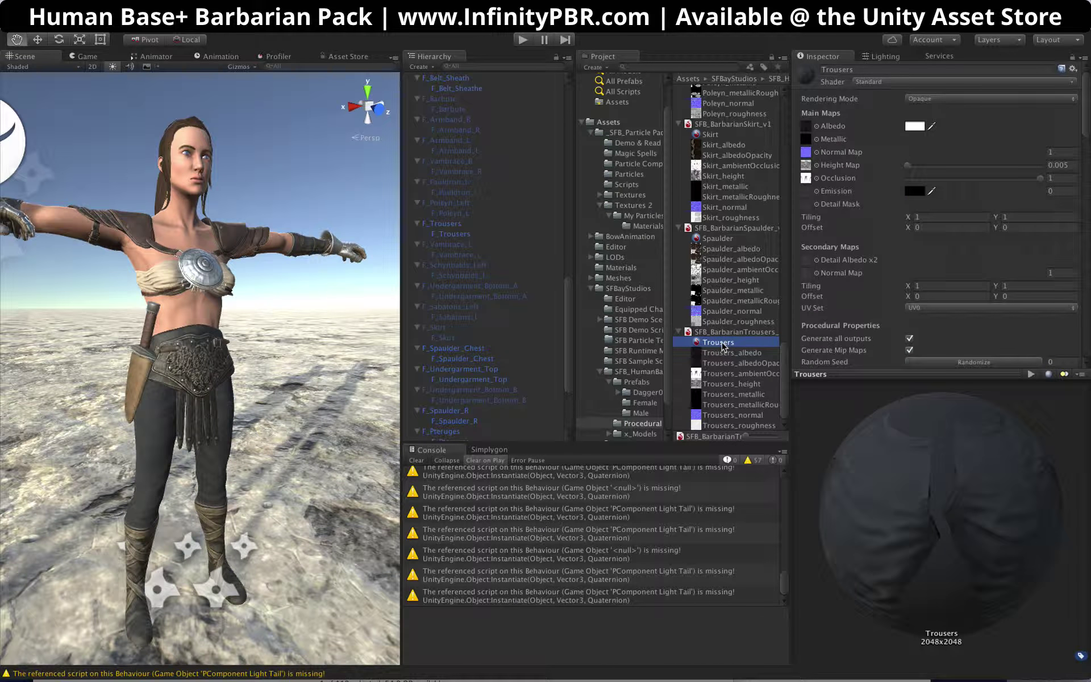
# Step: Review the Trousers material's procedural properties, from the main and dirt settings to the Custom Trousers texture slots
pyautogui.scroll(-5, 914, 262)
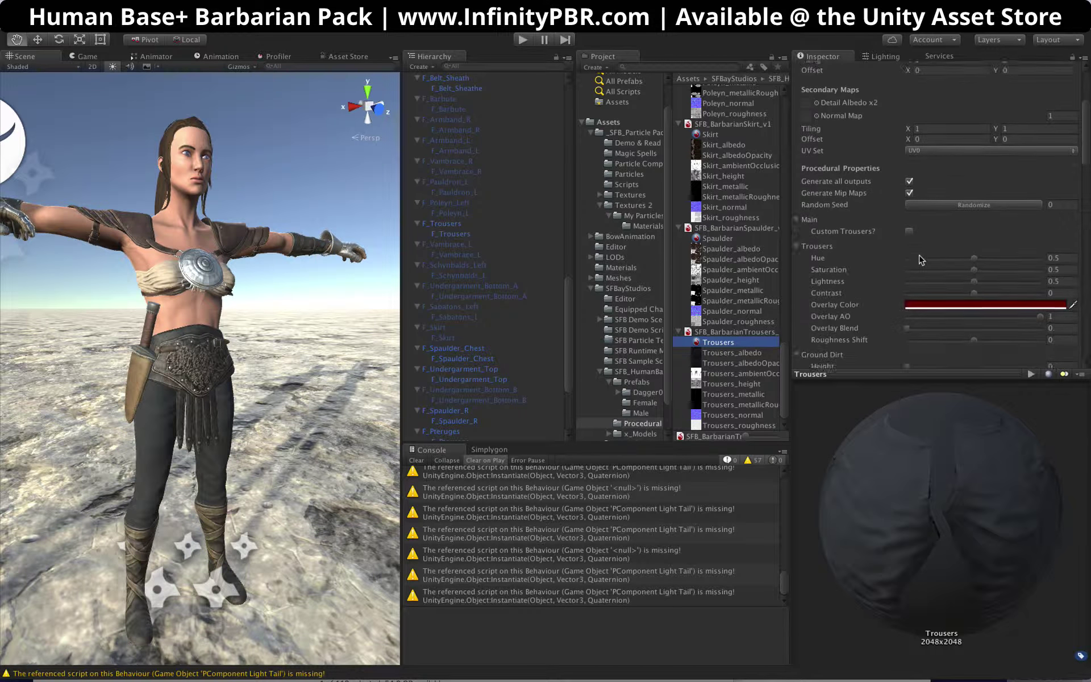
pyautogui.scroll(-15, 841, 210)
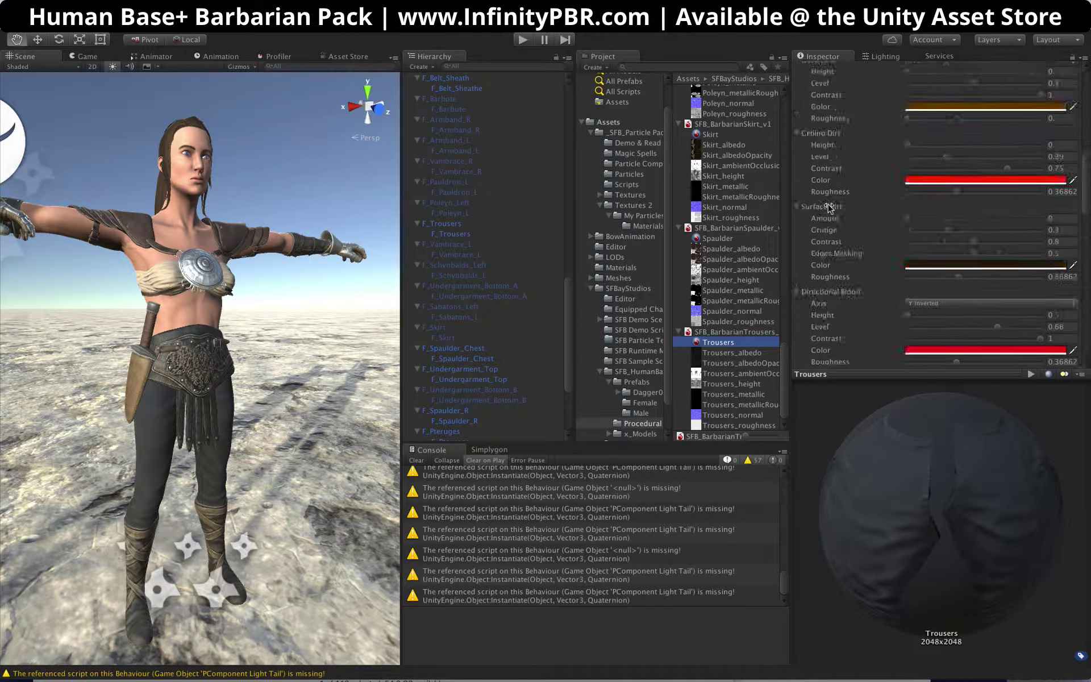
pyautogui.scroll(-3, 832, 208)
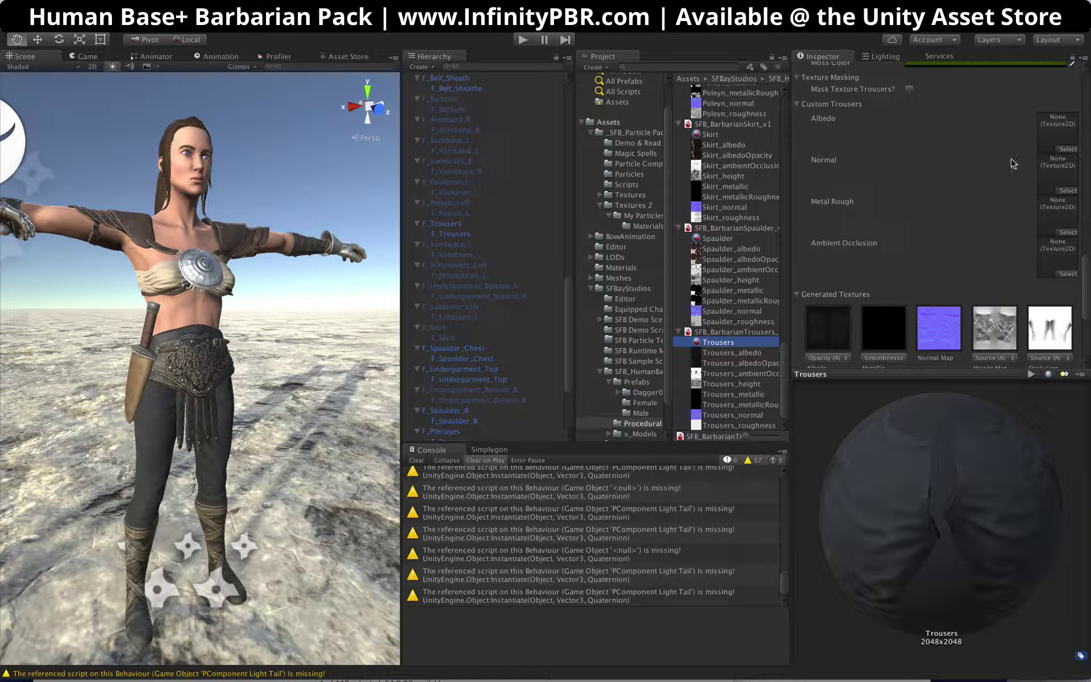
pyautogui.scroll(10, 952, 205)
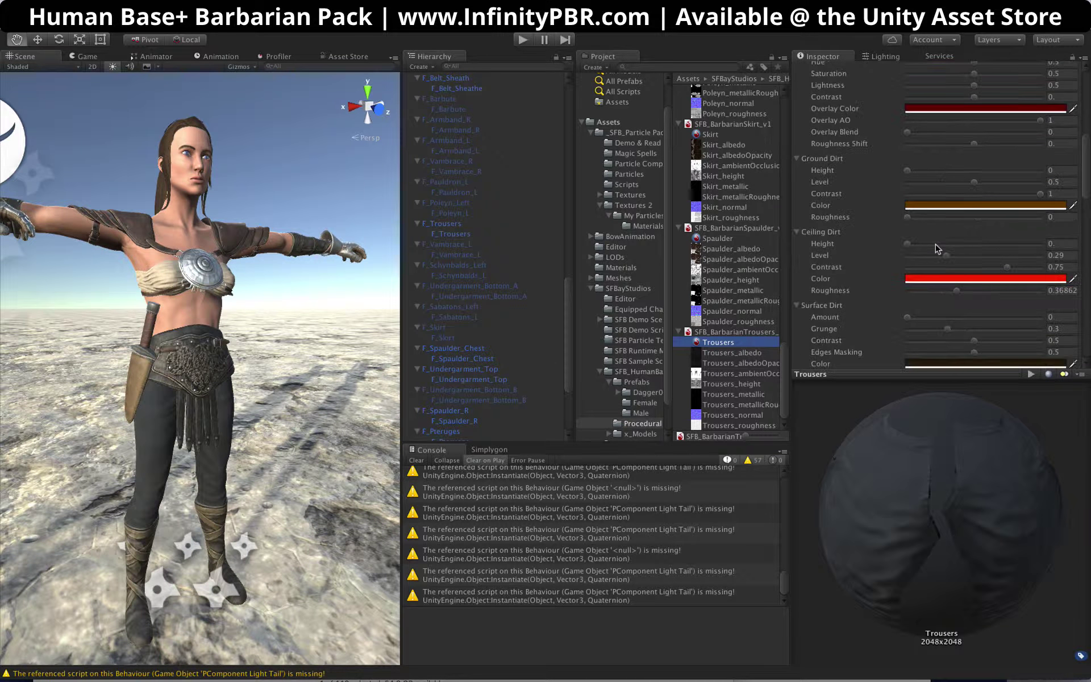
pyautogui.scroll(8, 937, 249)
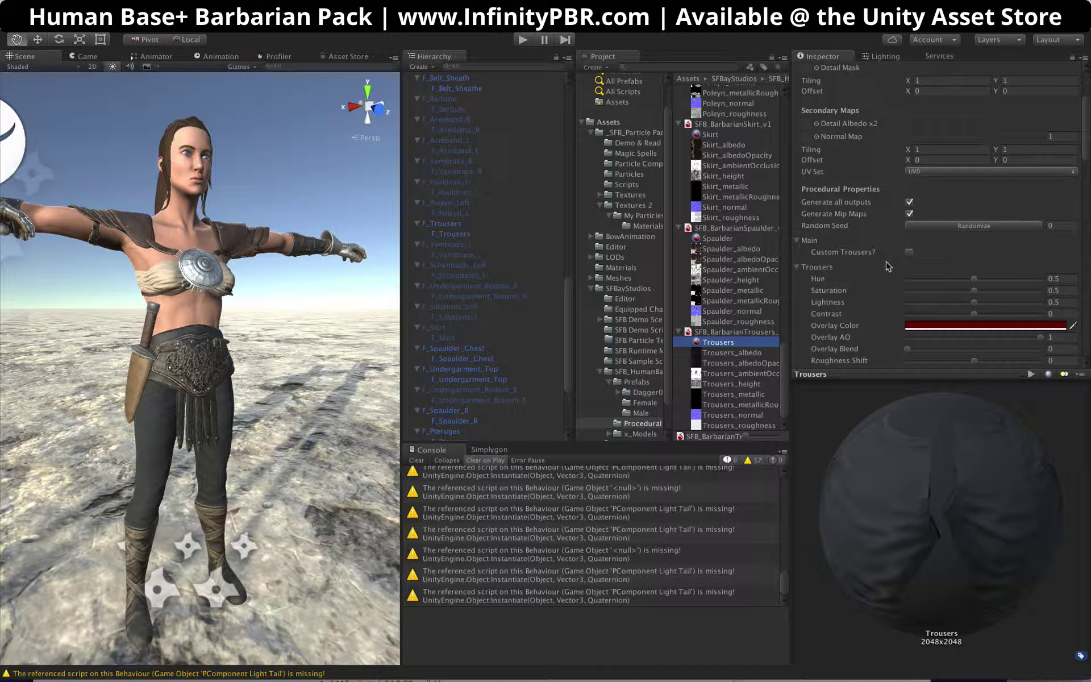
pyautogui.scroll(-3, 891, 272)
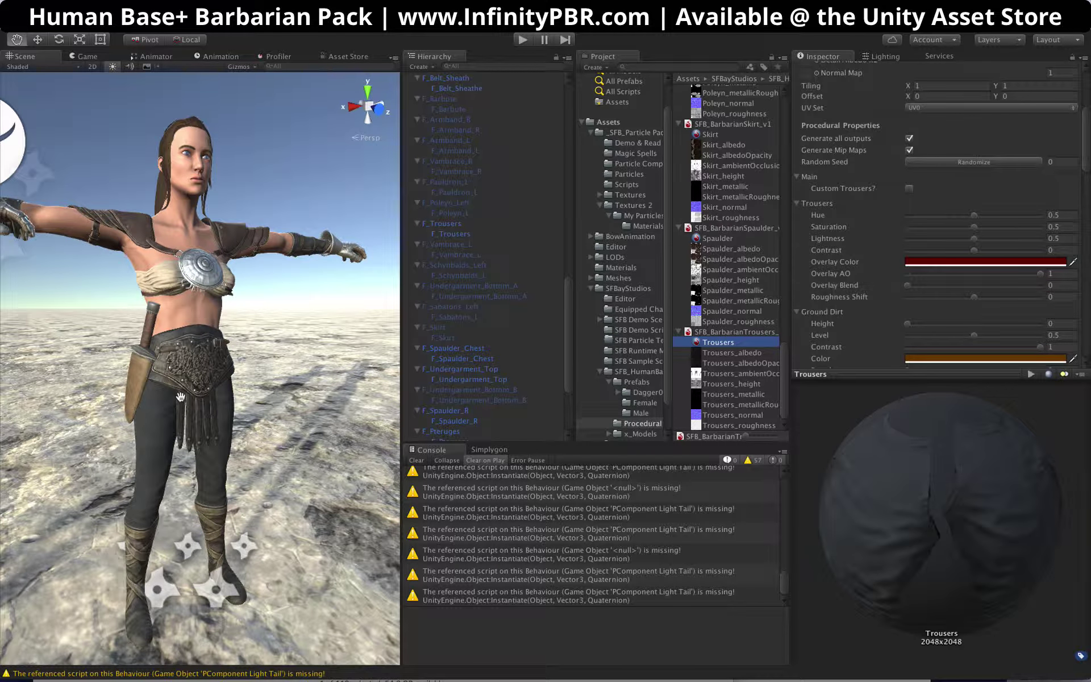
# Step: Set the Trousers material's Lightness to 0.79 and inspect the trousers up close on the female character
pyautogui.scroll(3, 180, 397)
pyautogui.keyDown('alt'); pyautogui.moveTo(181, 396); pyautogui.dragTo(228, 353); pyautogui.keyUp('alt')
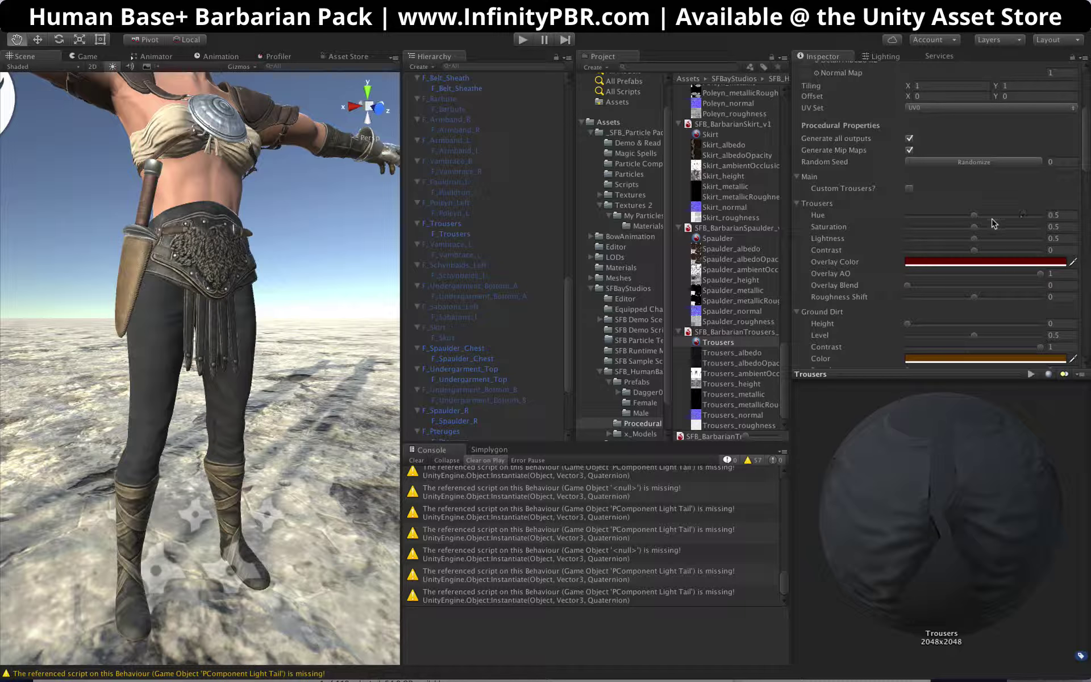
pyautogui.moveTo(994, 243); pyautogui.dragTo(996, 242)
pyautogui.moveTo(1003, 242)
pyautogui.mouseDown()
pyautogui.moveTo(1018, 240)
pyautogui.moveTo(892, 241)
pyautogui.moveTo(1023, 243)
pyautogui.mouseUp()
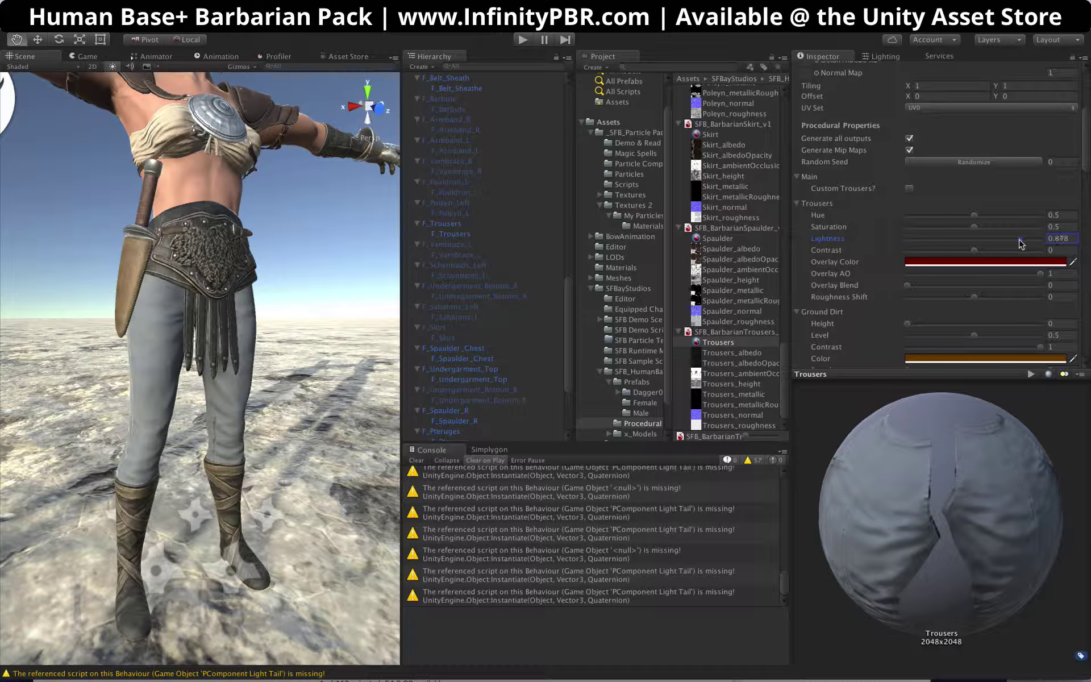
pyautogui.moveTo(1020, 244); pyautogui.dragTo(1014, 244)
pyautogui.scroll(3, 183, 289)
pyautogui.scroll(-3, 180, 312)
pyautogui.moveTo(179, 312)
pyautogui.keyDown('alt'); pyautogui.mouseDown()
pyautogui.moveTo(306, 353)
pyautogui.moveTo(152, 279)
pyautogui.moveTo(163, 360)
pyautogui.moveTo(216, 335)
pyautogui.moveTo(192, 317)
pyautogui.mouseUp(); pyautogui.keyUp('alt')
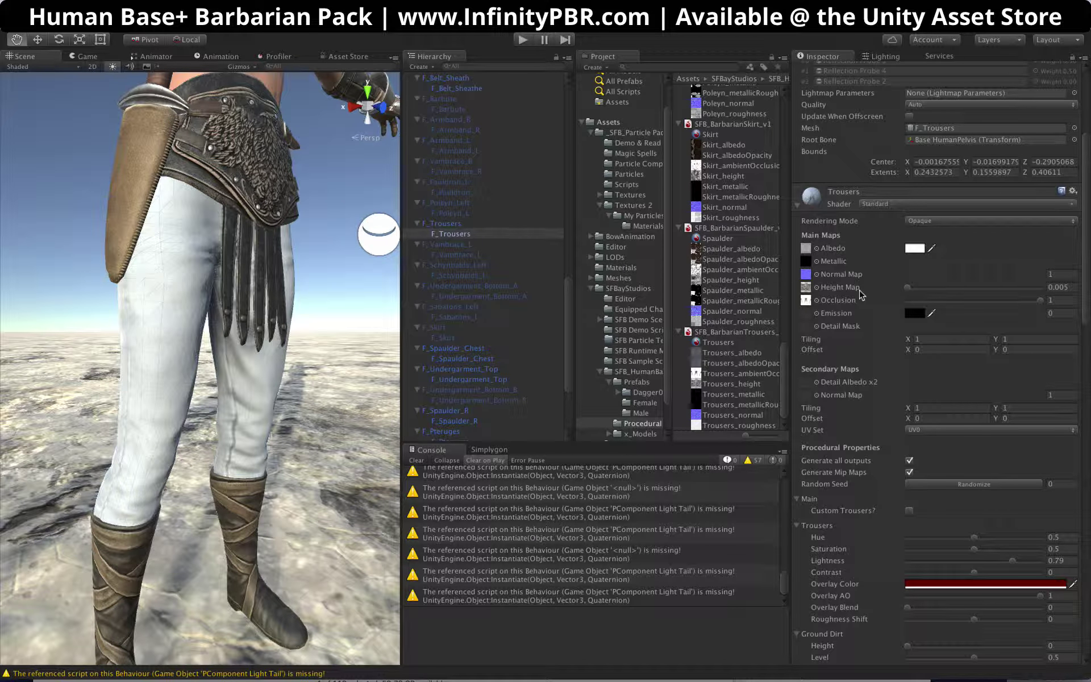
# Step: Set the Trousers material's Ground Dirt height to 0.36, contrast to 0.375 and color to the dark brown preset 281A0CFF
pyautogui.scroll(-6, 901, 353)
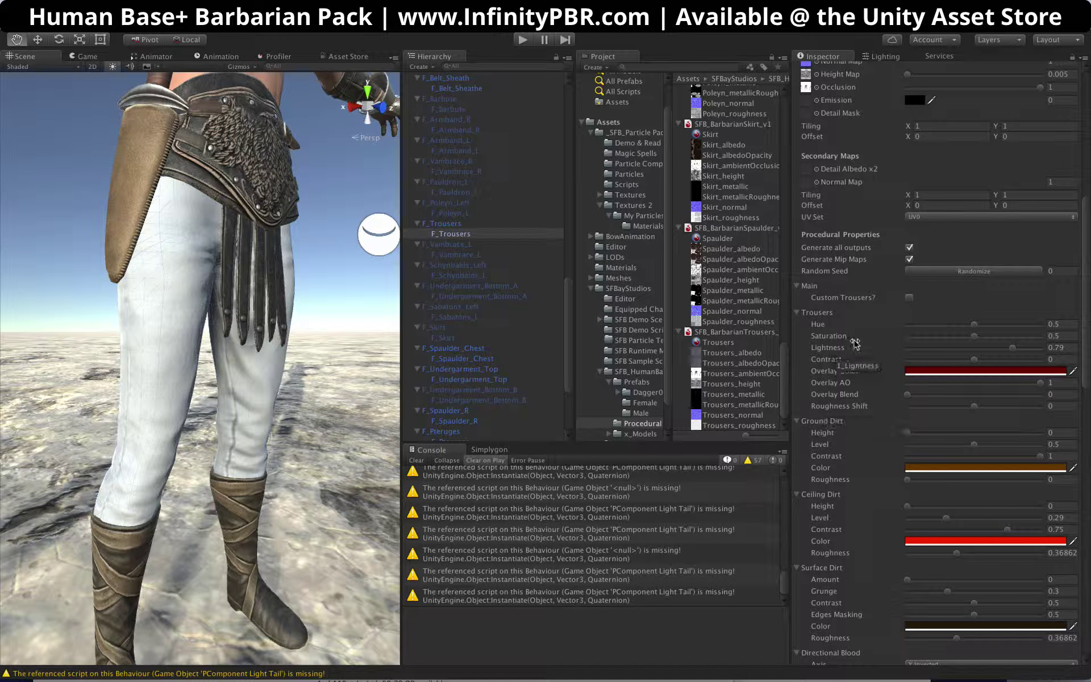
pyautogui.scroll(-2, 855, 365)
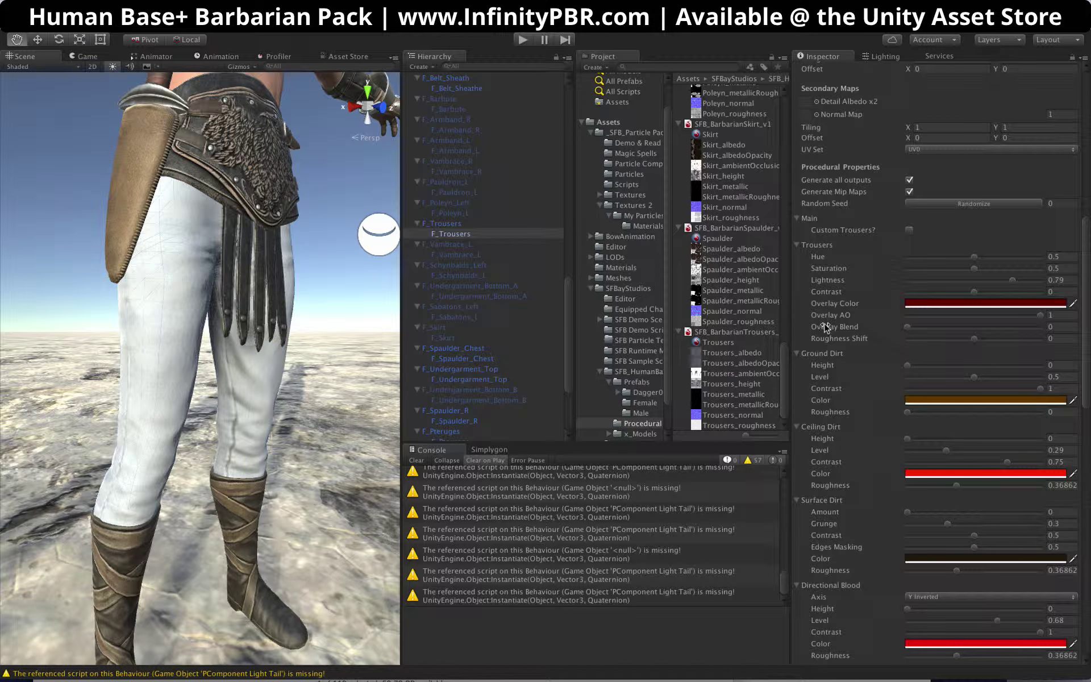
pyautogui.scroll(-1, 845, 365)
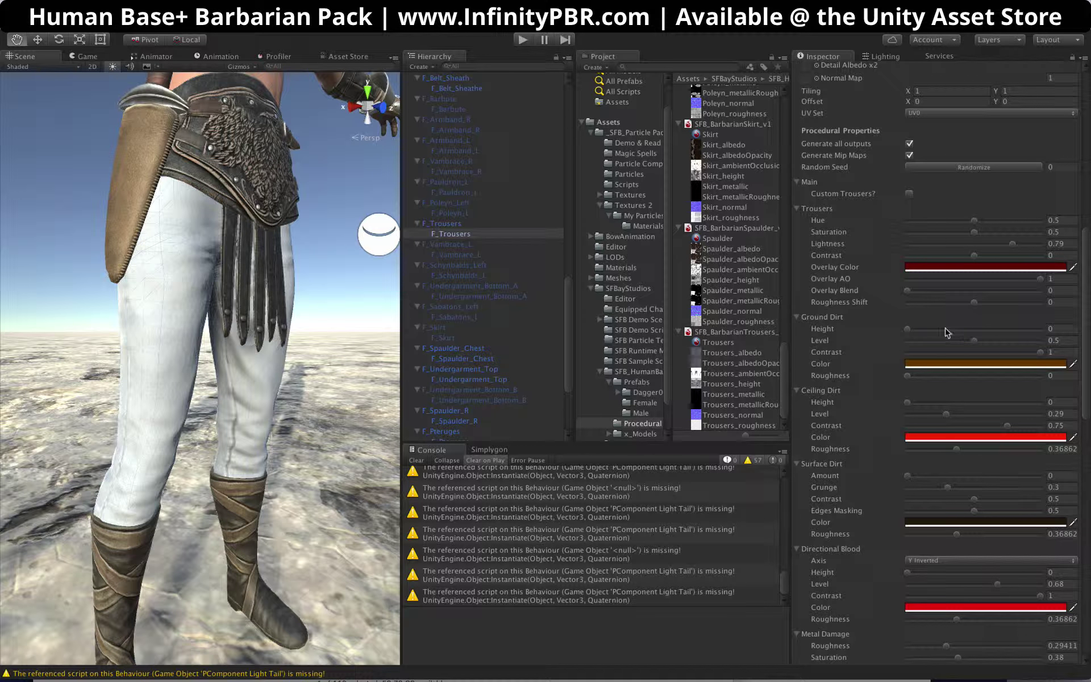
pyautogui.moveTo(922, 331); pyautogui.dragTo(953, 334)
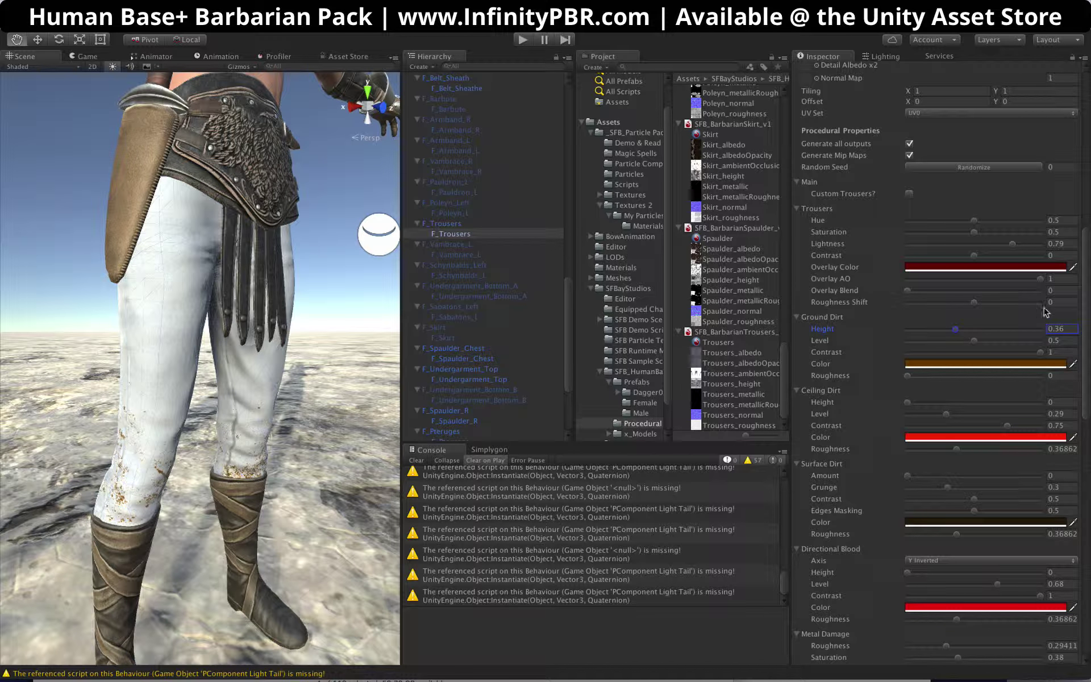
pyautogui.click(958, 352)
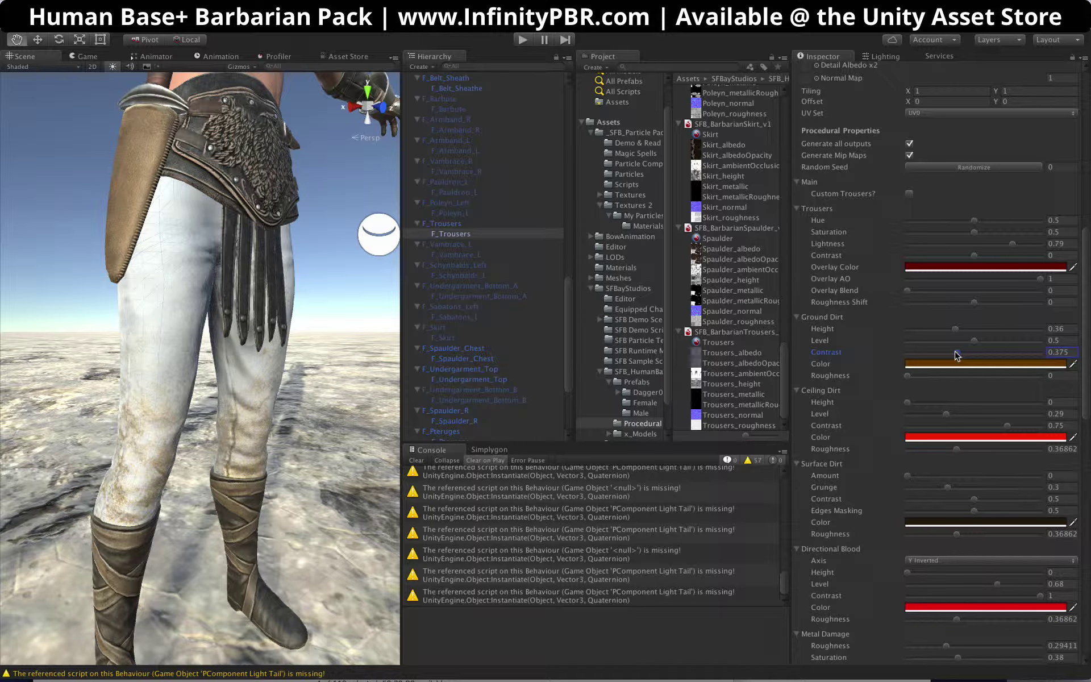
pyautogui.click(963, 365)
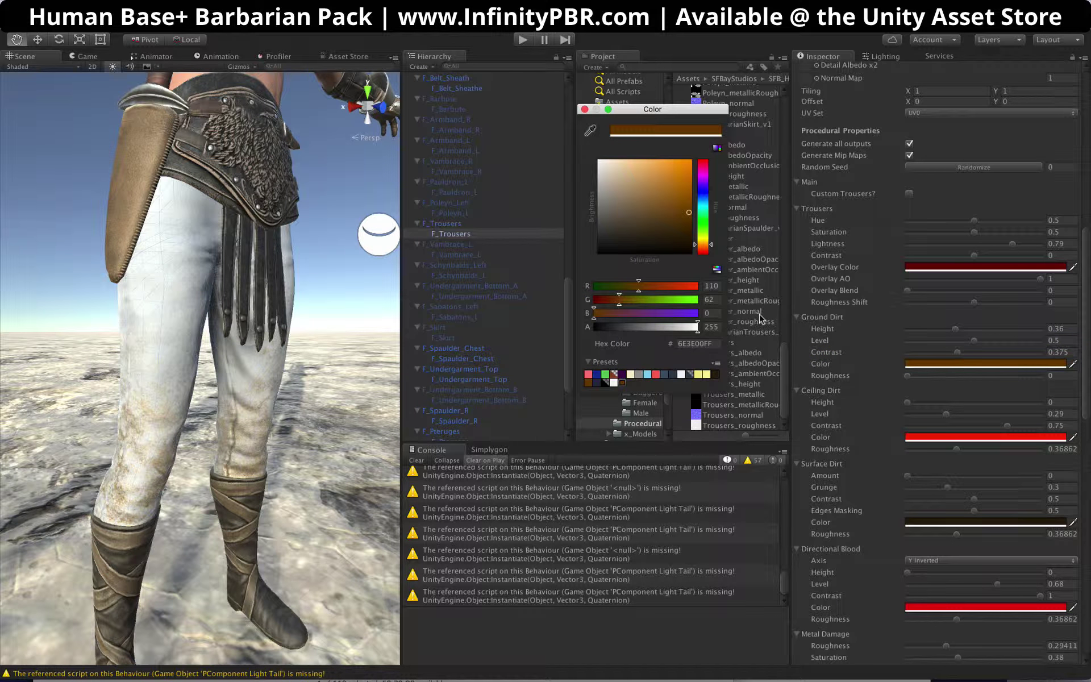
pyautogui.click(716, 374)
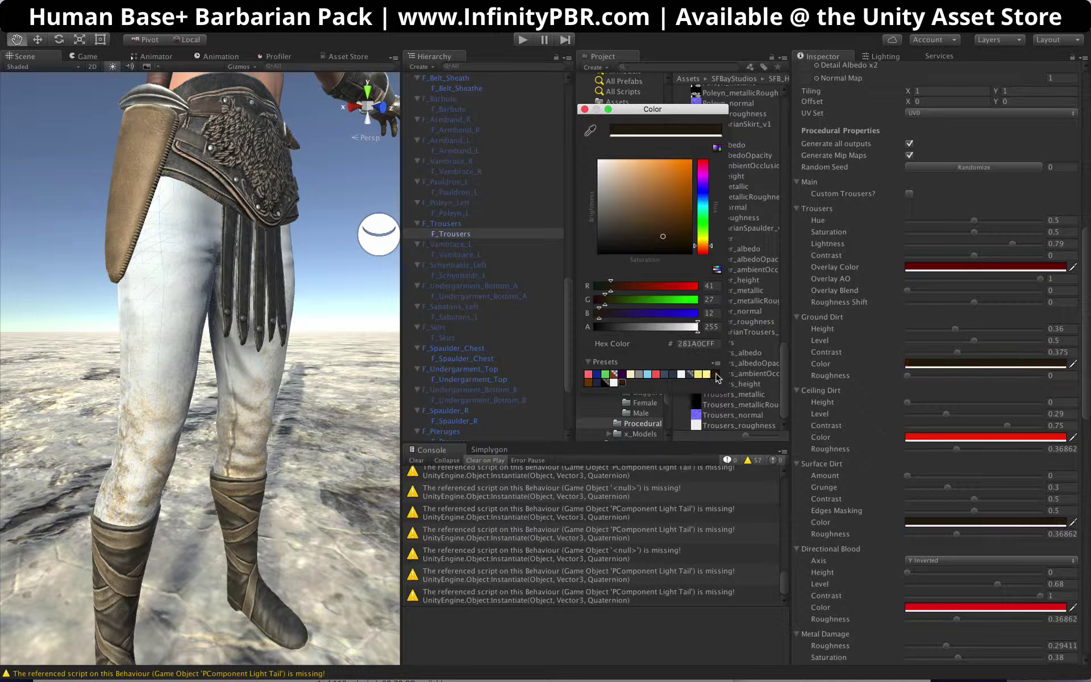
# Step: Set the Trousers material's Ground Dirt height to 0.263 and roughness to 0.732
pyautogui.click(585, 110)
pyautogui.keyDown('alt'); pyautogui.moveTo(196, 449); pyautogui.dragTo(267, 453); pyautogui.keyUp('alt')
pyautogui.scroll(5, 199, 456)
pyautogui.click(941, 330)
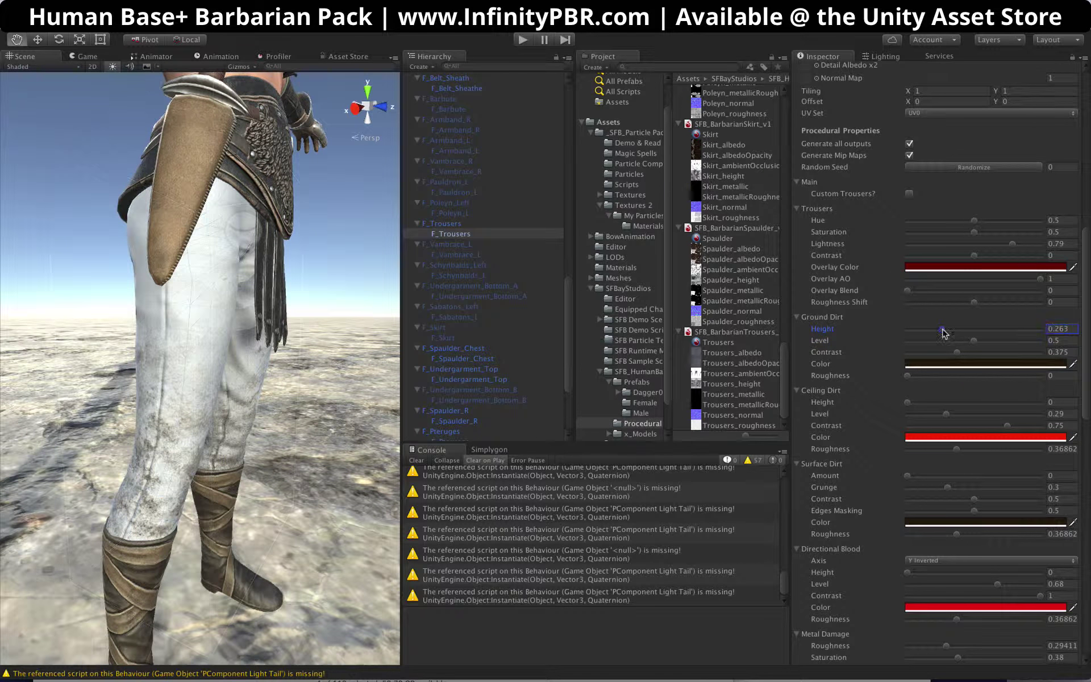
pyautogui.click(1011, 379)
pyautogui.moveTo(1002, 380); pyautogui.dragTo(1002, 379)
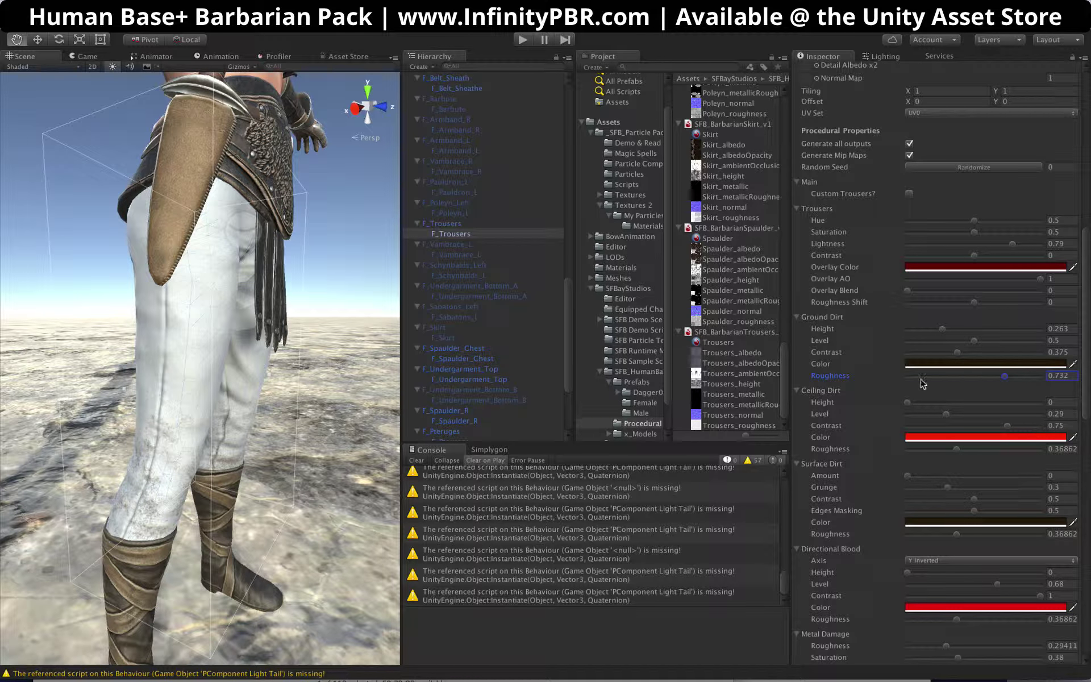
pyautogui.keyDown('alt'); pyautogui.moveTo(125, 455); pyautogui.dragTo(591, 363); pyautogui.keyUp('alt')
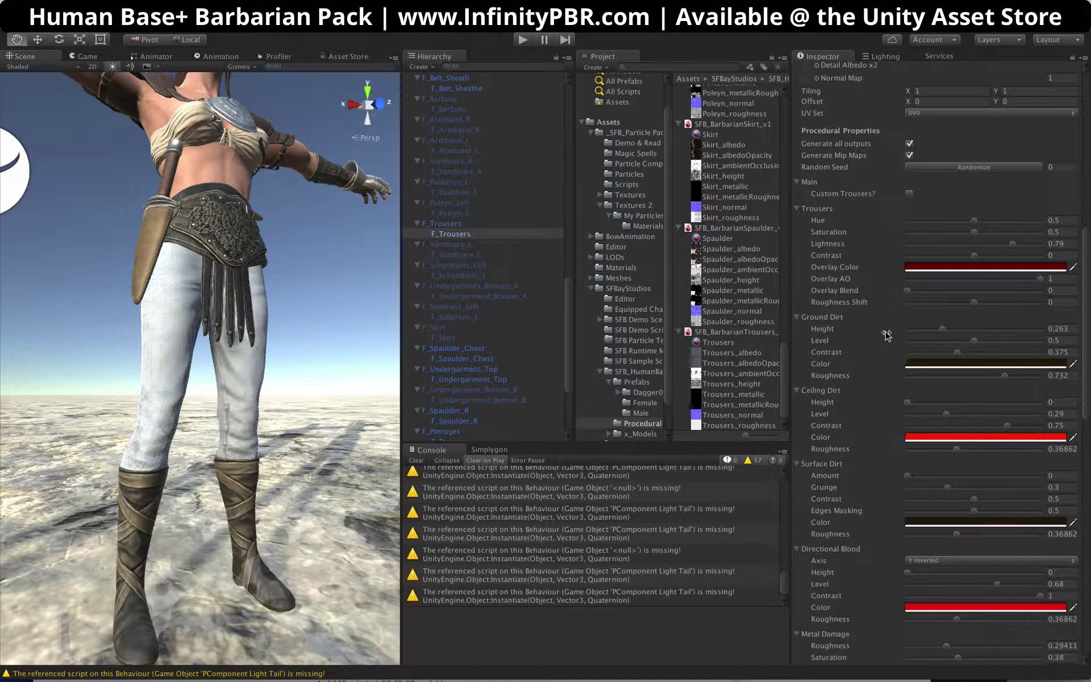
# Step: Set the Trousers material's Surface Dirt amount to 0.649 and roughness to 0.829, and inspect the trouser legs up close
pyautogui.scroll(-3, 887, 336)
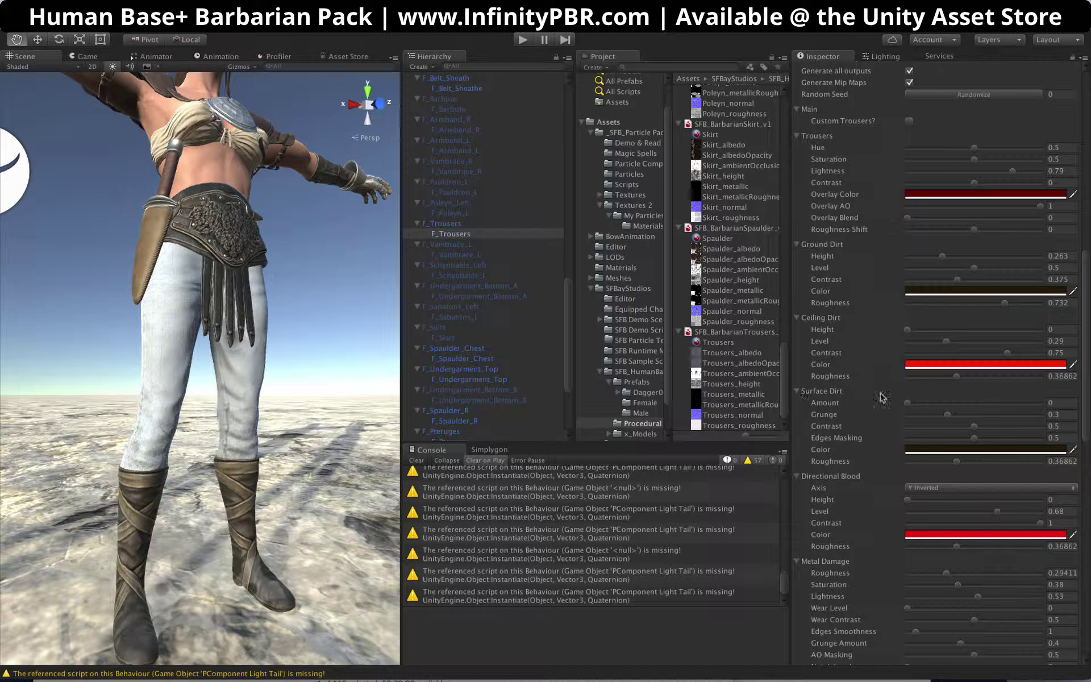
pyautogui.scroll(-4, 881, 398)
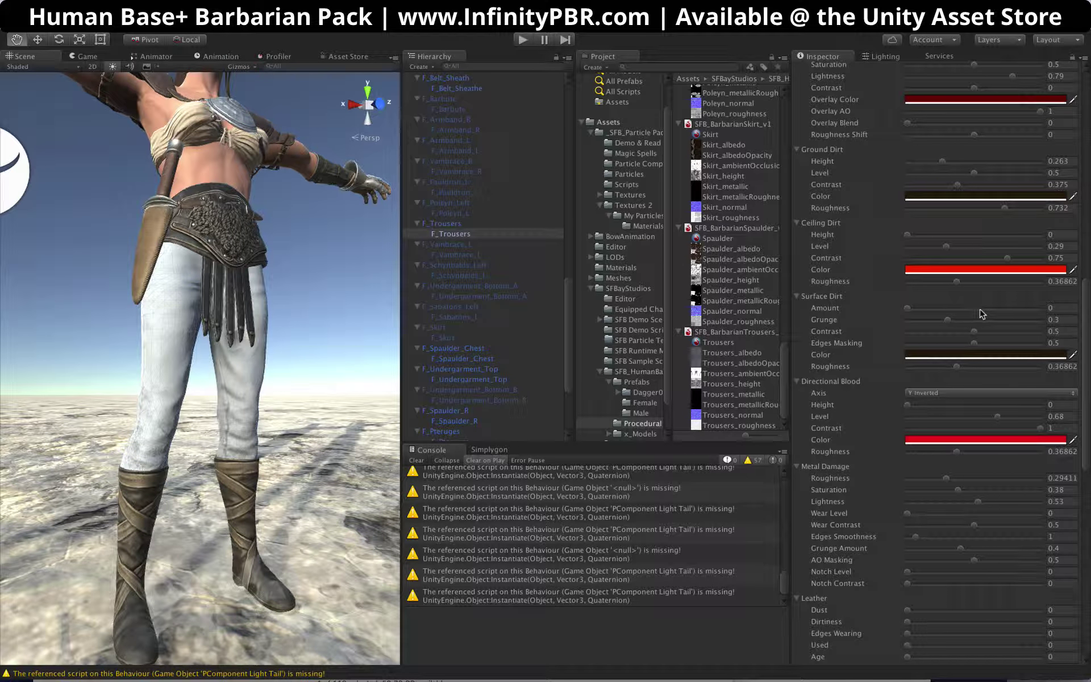
pyautogui.click(995, 309)
pyautogui.click(1017, 366)
pyautogui.scroll(10, 195, 357)
pyautogui.scroll(-8, 195, 359)
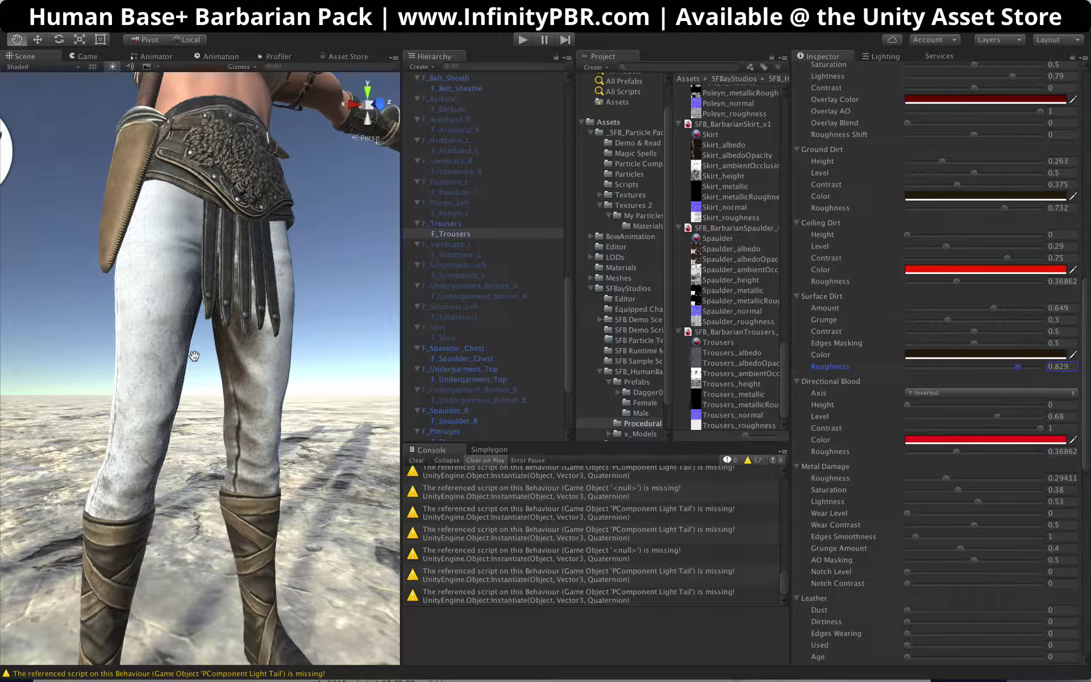
pyautogui.scroll(8, 195, 358)
pyautogui.keyDown('alt'); pyautogui.moveTo(193, 363); pyautogui.dragTo(165, 390); pyautogui.keyUp('alt')
pyautogui.scroll(-5, 161, 389)
pyautogui.scroll(3, 165, 390)
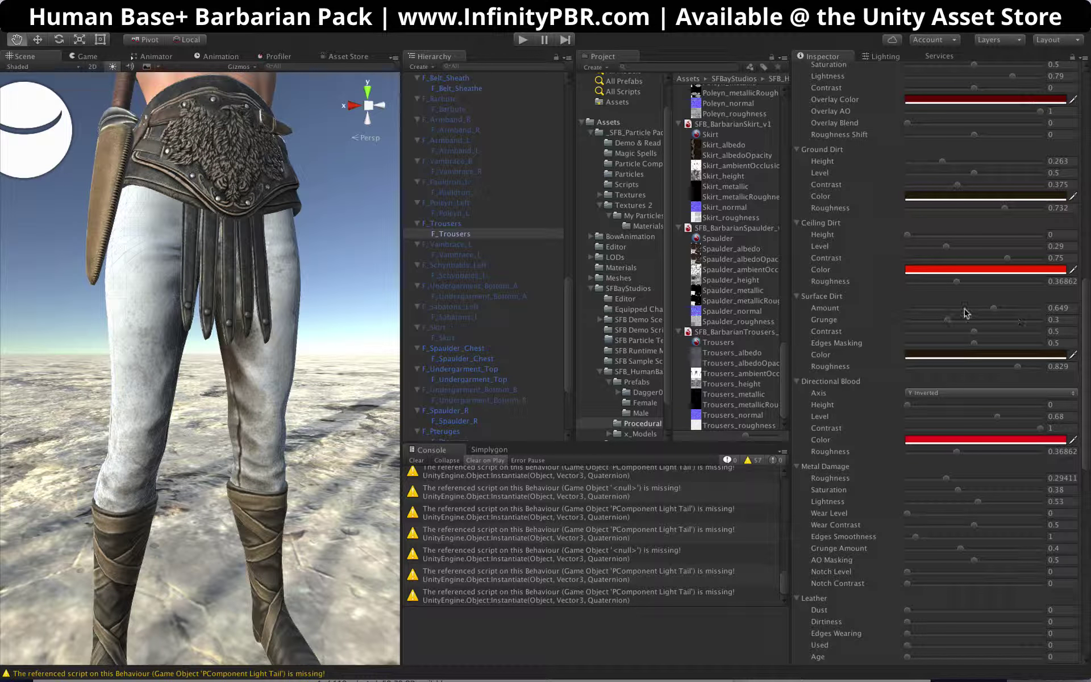
# Step: Set the Surface Dirt amount to 0.57 and its color to the dark brown preset with its alpha lowered to about half
pyautogui.moveTo(964, 312)
pyautogui.mouseDown()
pyautogui.moveTo(935, 313)
pyautogui.moveTo(1027, 312)
pyautogui.moveTo(984, 312)
pyautogui.mouseUp()
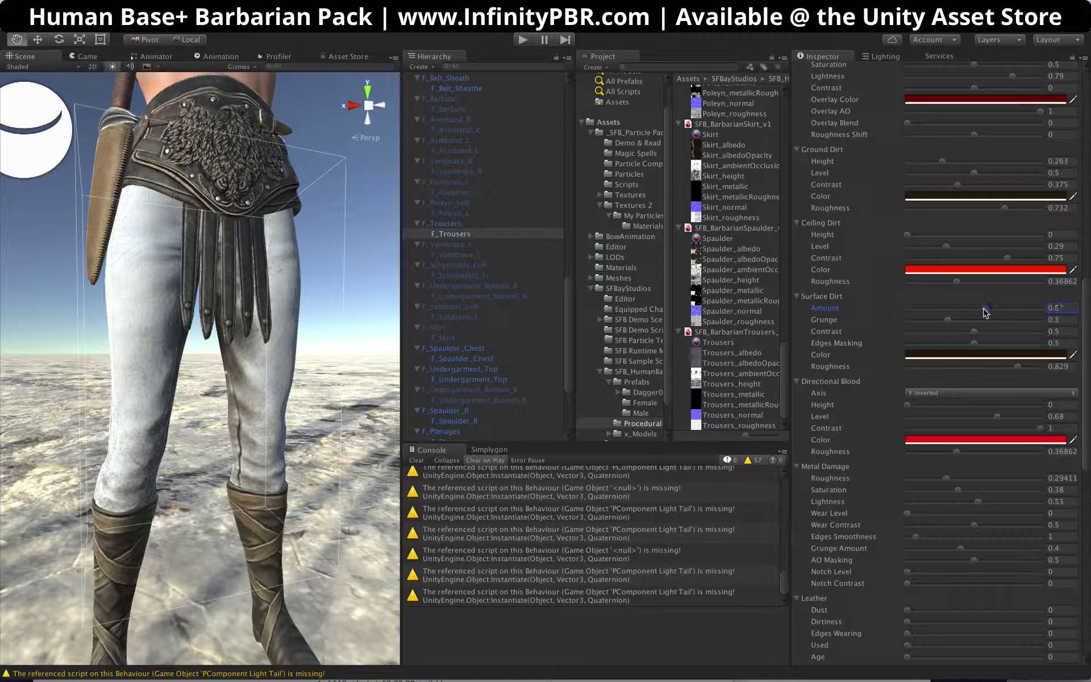
pyautogui.click(986, 354)
pyautogui.click(650, 328)
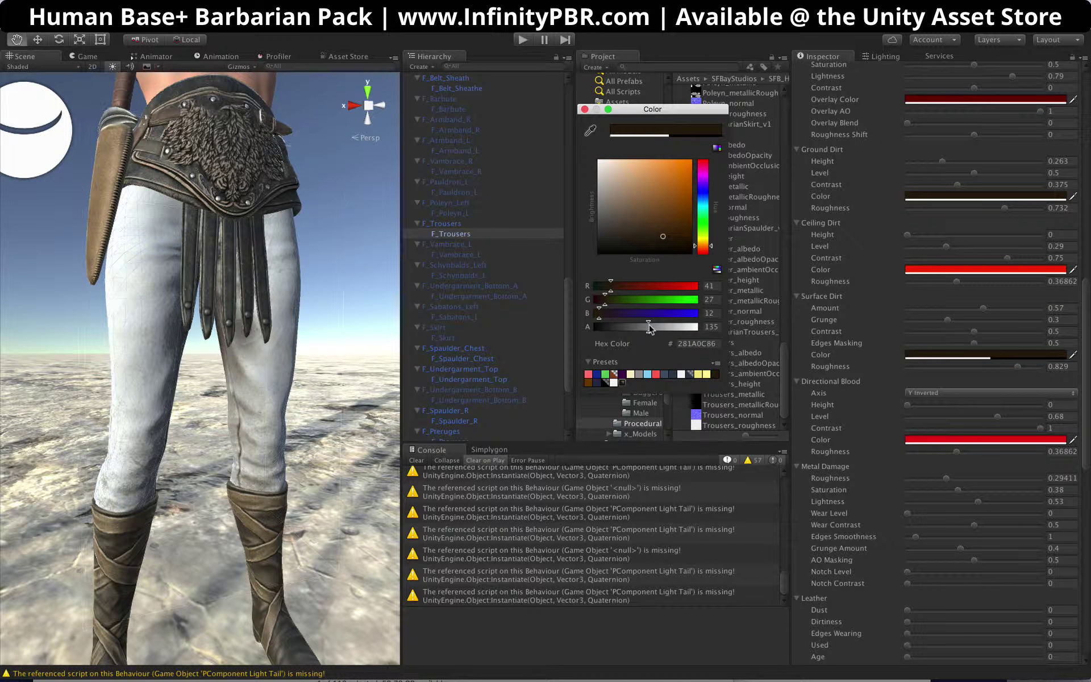
pyautogui.moveTo(650, 327)
pyautogui.mouseDown()
pyautogui.moveTo(604, 327)
pyautogui.moveTo(689, 328)
pyautogui.moveTo(649, 328)
pyautogui.mouseUp()
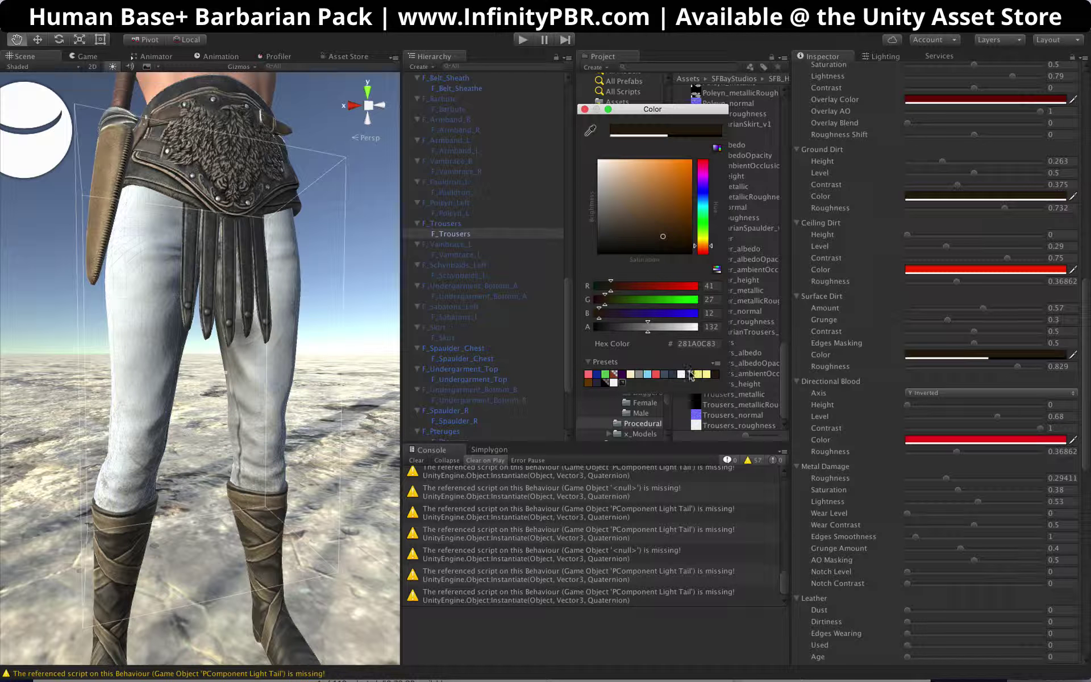
pyautogui.click(715, 374)
pyautogui.click(650, 328)
pyautogui.click(585, 109)
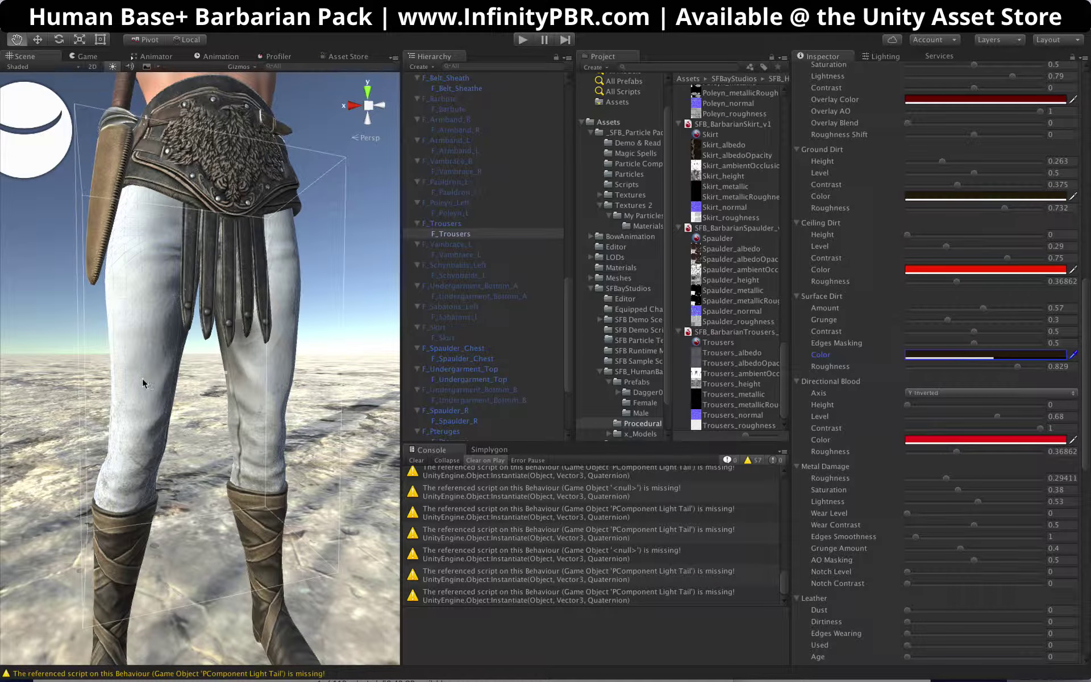
pyautogui.keyDown('alt'); pyautogui.moveTo(143, 384); pyautogui.dragTo(989, 398); pyautogui.keyUp('alt')
# Step: Review the Directional Blood axis options and the Metal Damage, Leather, SFX and texture masking settings, and view the trousers on the whole character
pyautogui.scroll(-3, 989, 398)
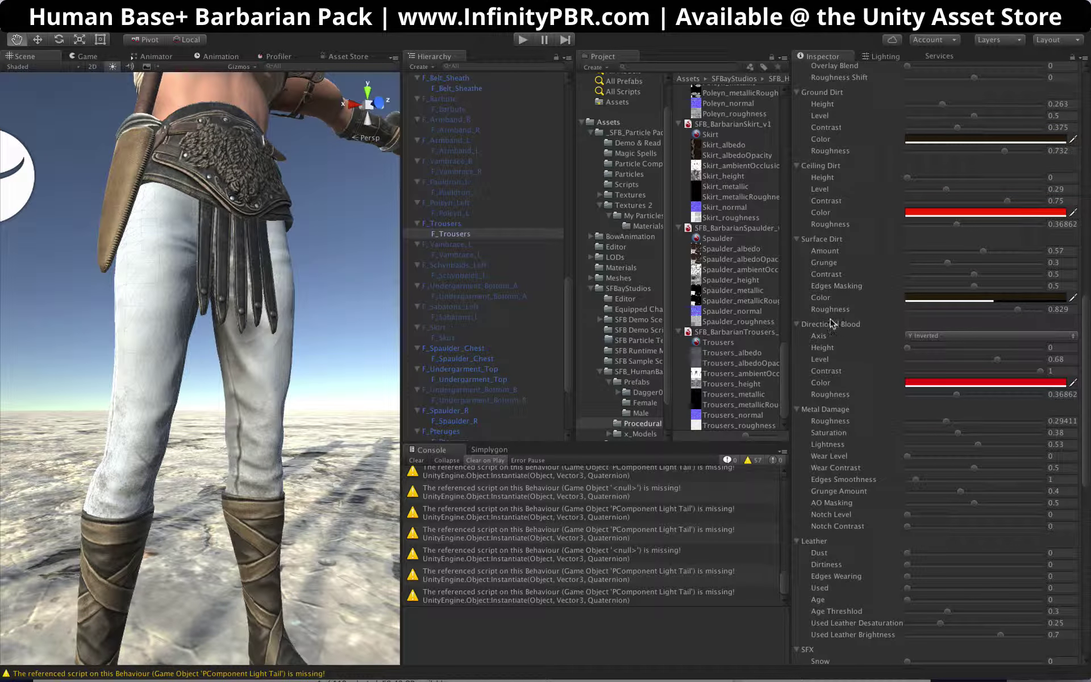
pyautogui.click(934, 336)
pyautogui.click(842, 332)
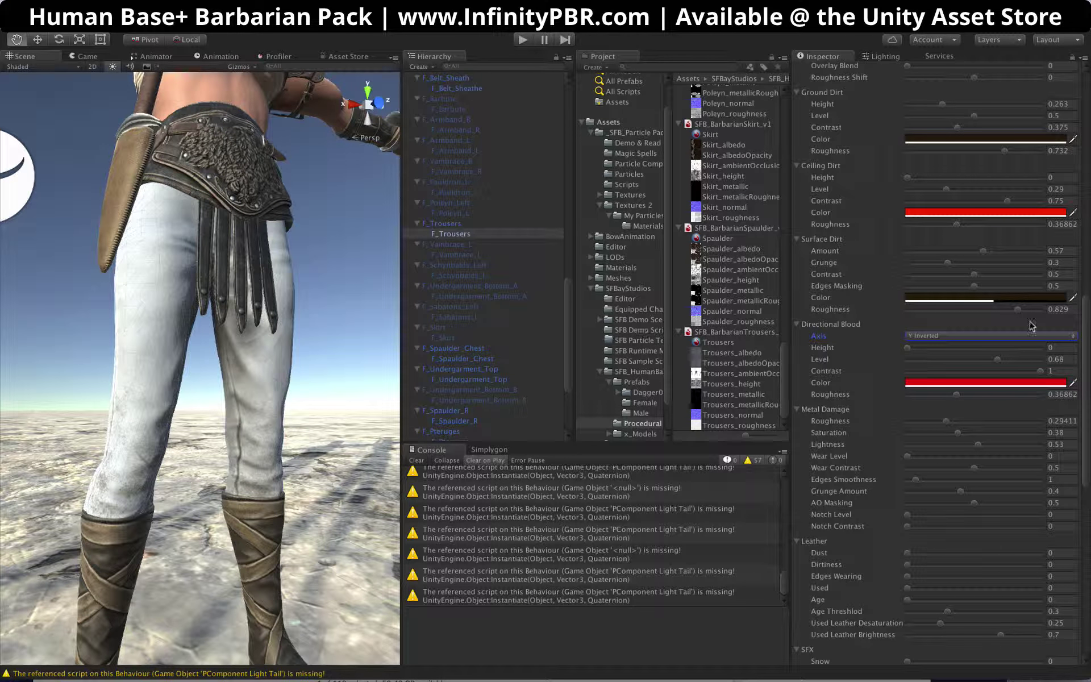
pyautogui.scroll(-5, 868, 371)
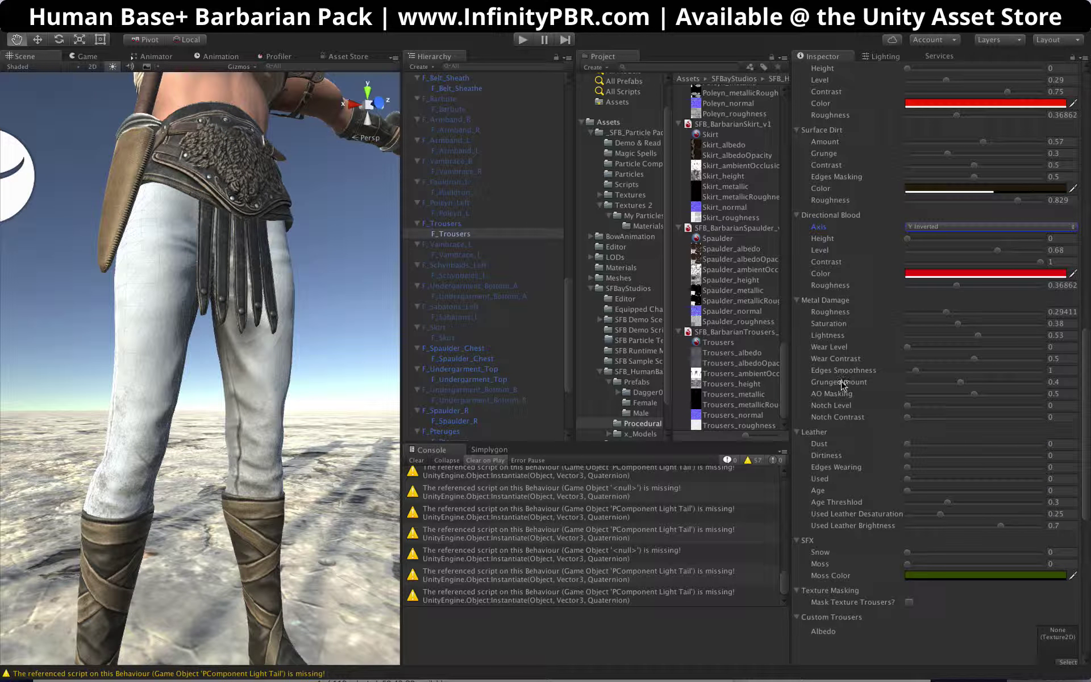
pyautogui.scroll(-2, 847, 378)
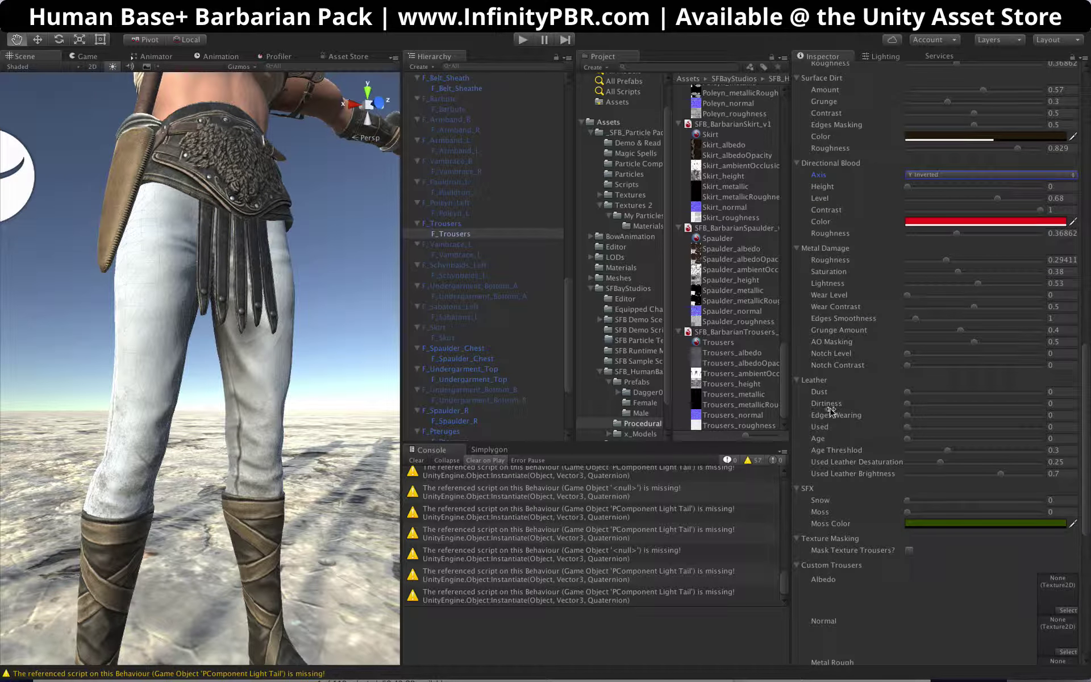
pyautogui.scroll(-5, 835, 426)
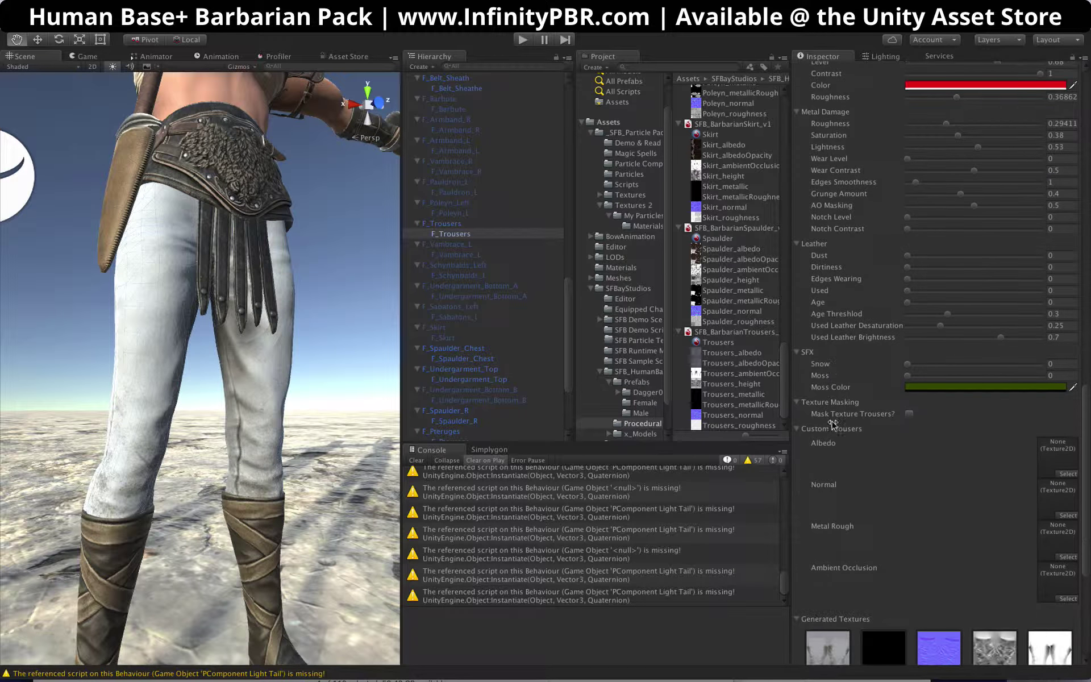
pyautogui.scroll(15, 855, 479)
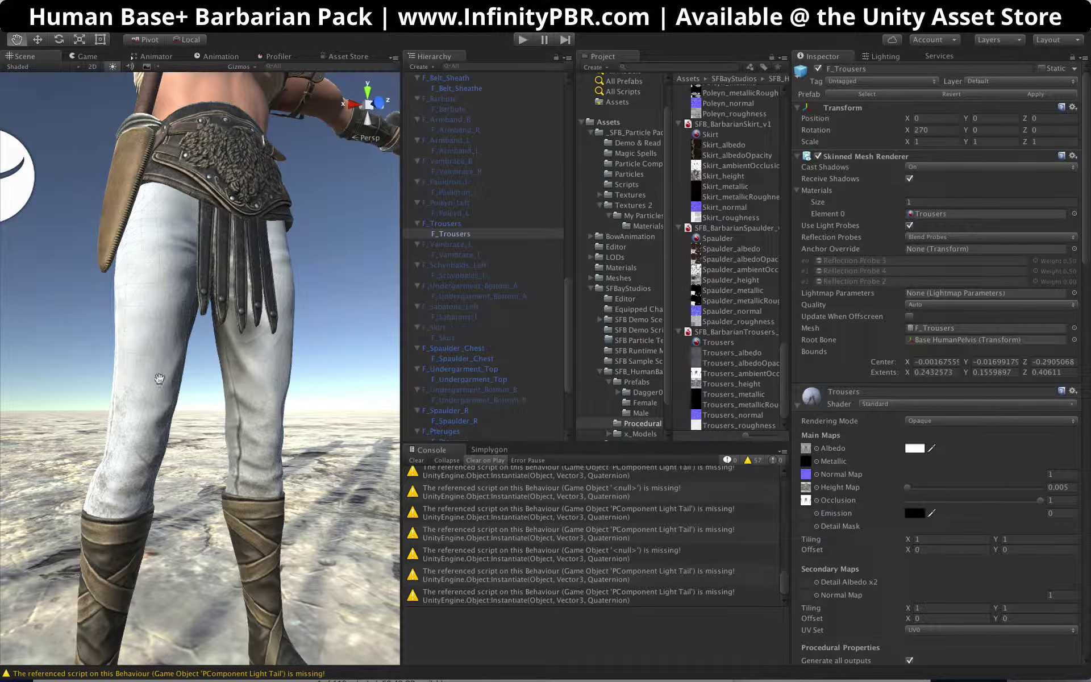
pyautogui.keyDown('alt'); pyautogui.moveTo(202, 392); pyautogui.dragTo(278, 405); pyautogui.keyUp('alt')
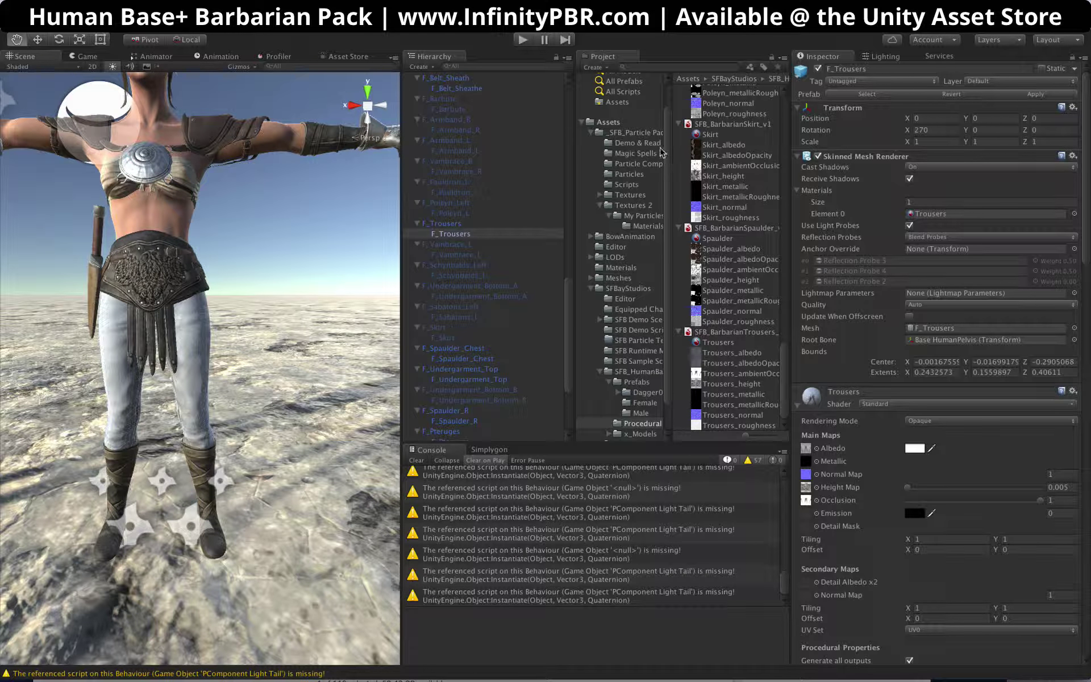
# Step: Start exporting the Trousers material's bitmaps with original alpha channels, using the Demo Textures folder as the parent location
pyautogui.click(719, 342)
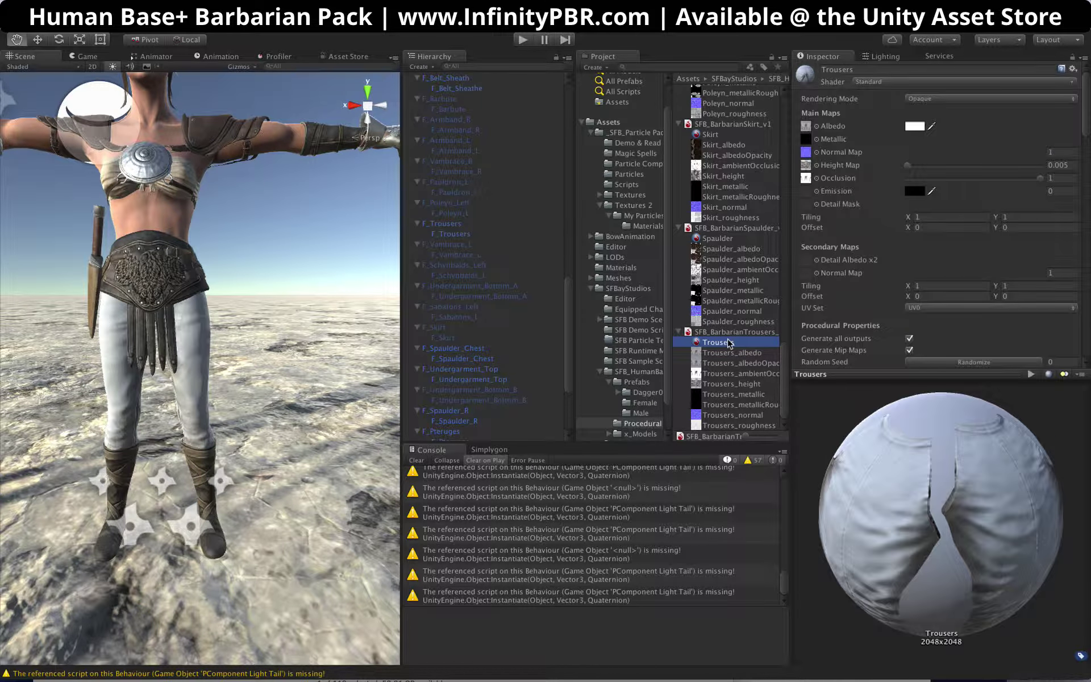
pyautogui.scroll(-2, 853, 271)
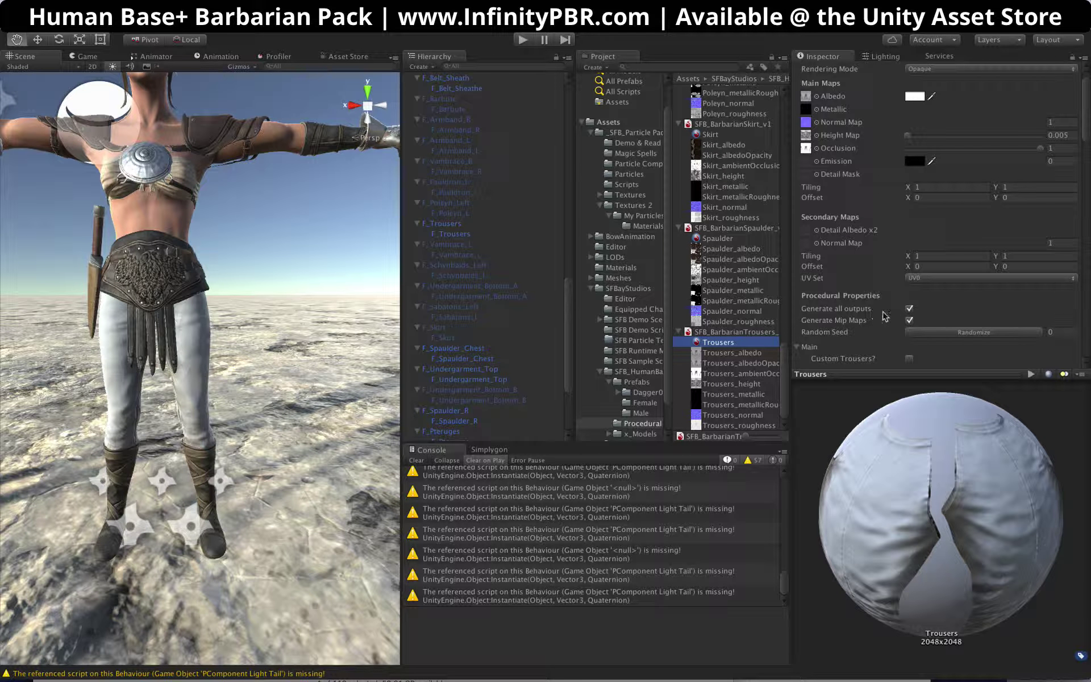
pyautogui.scroll(2, 1006, 254)
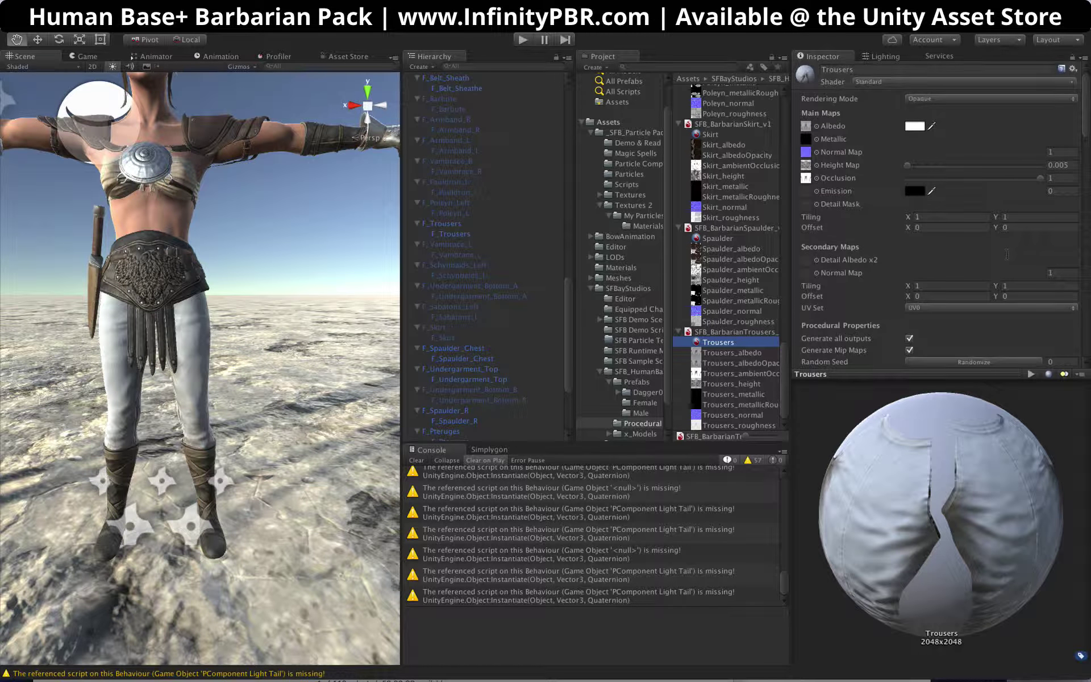
pyautogui.click(1073, 68)
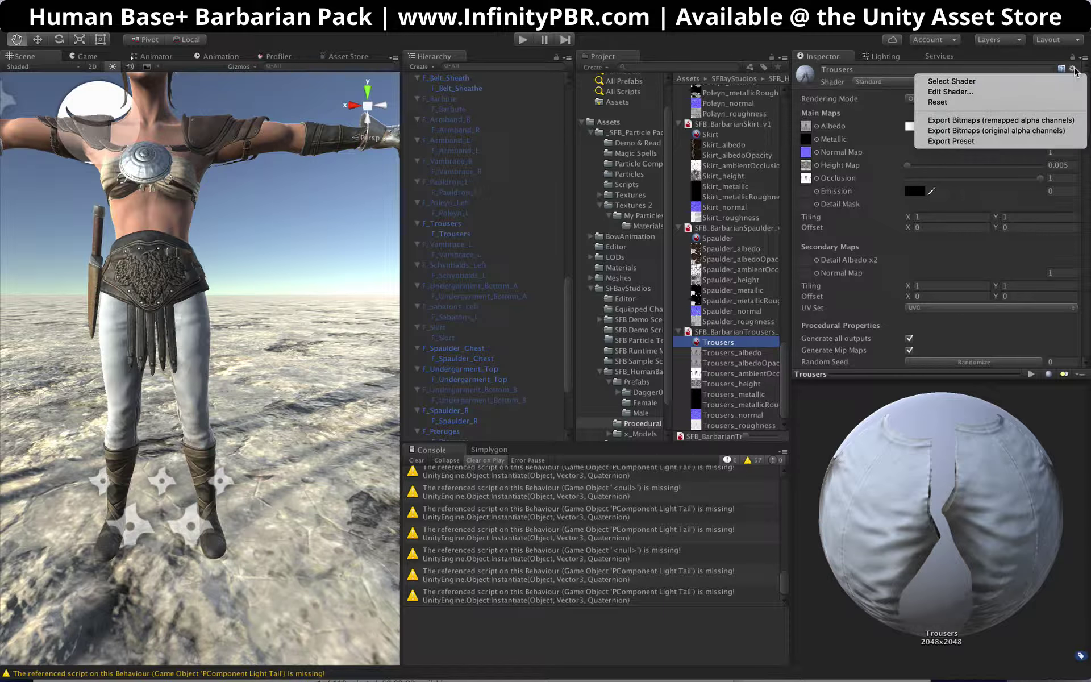
pyautogui.click(987, 131)
pyautogui.click(624, 166)
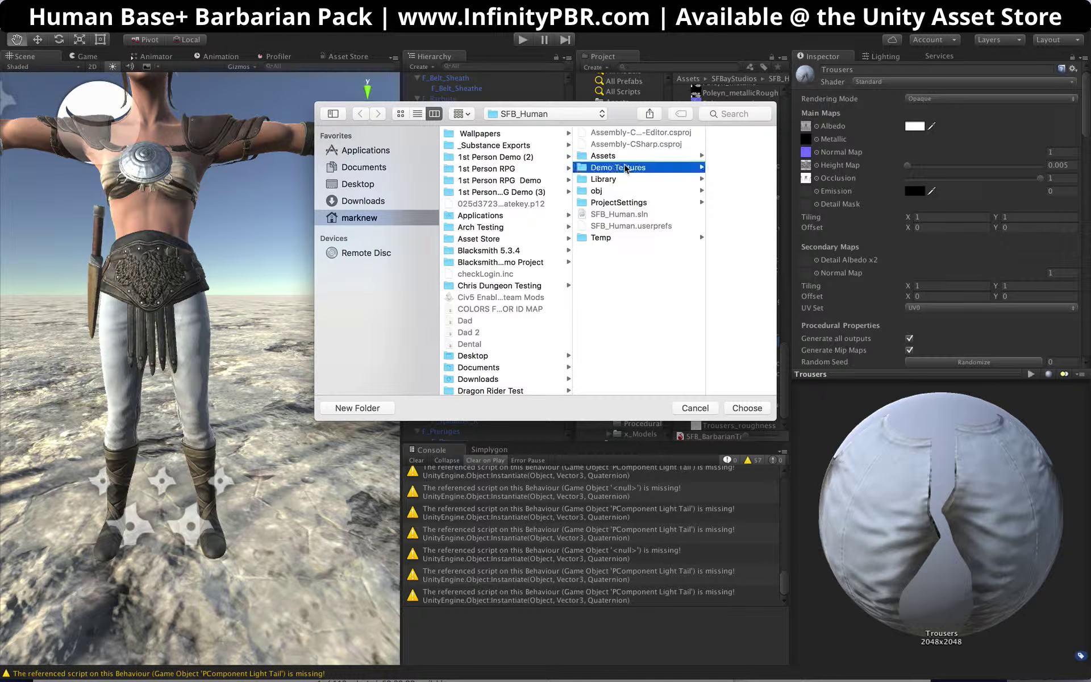
# Step: Create an "Equipment Alt" folder with a "Trousers" subfolder inside Demo Textures and export the bitmaps into that subfolder
pyautogui.click(368, 410)
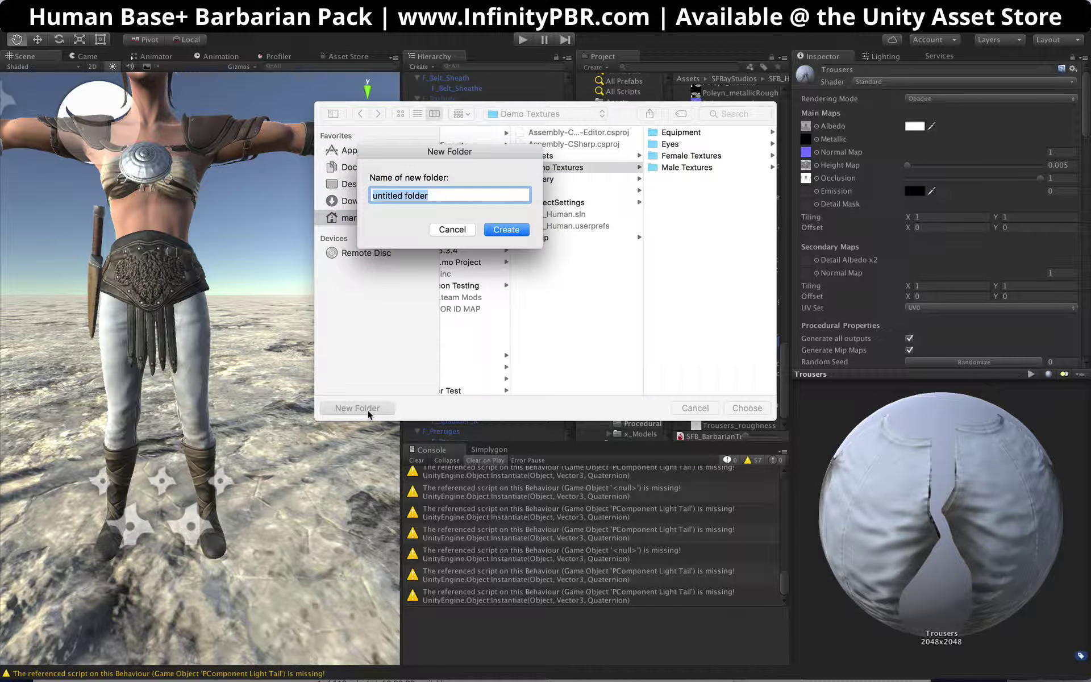
pyautogui.write('Equipment Alt')
pyautogui.press('Return')
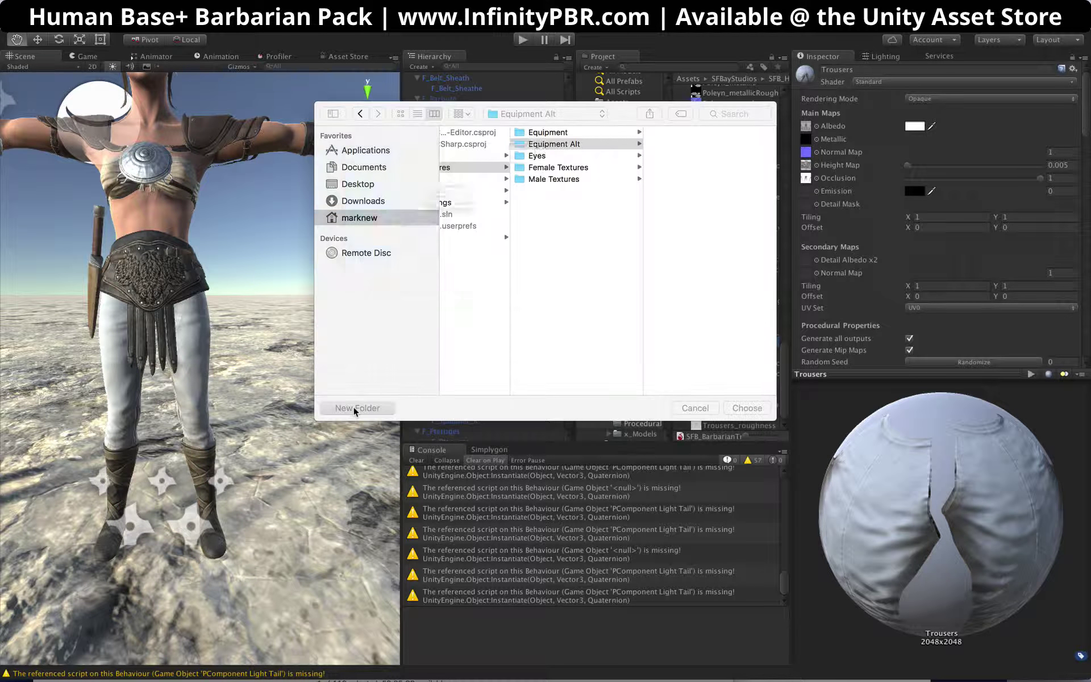
pyautogui.click(354, 407)
pyautogui.write('Trousers')
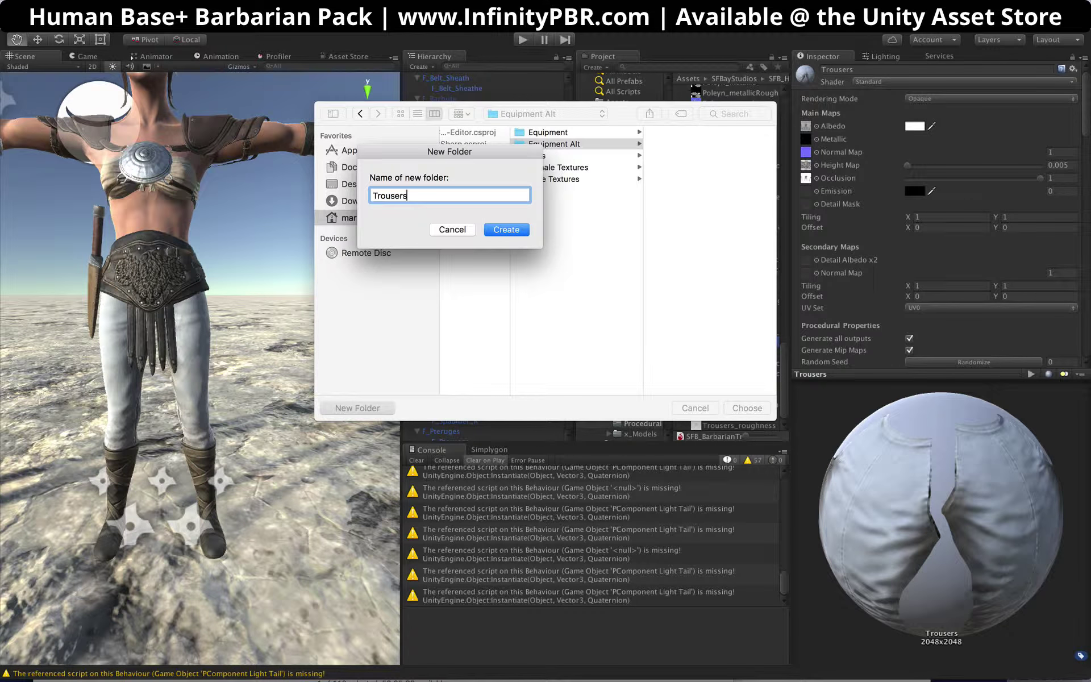
pyautogui.press('Return')
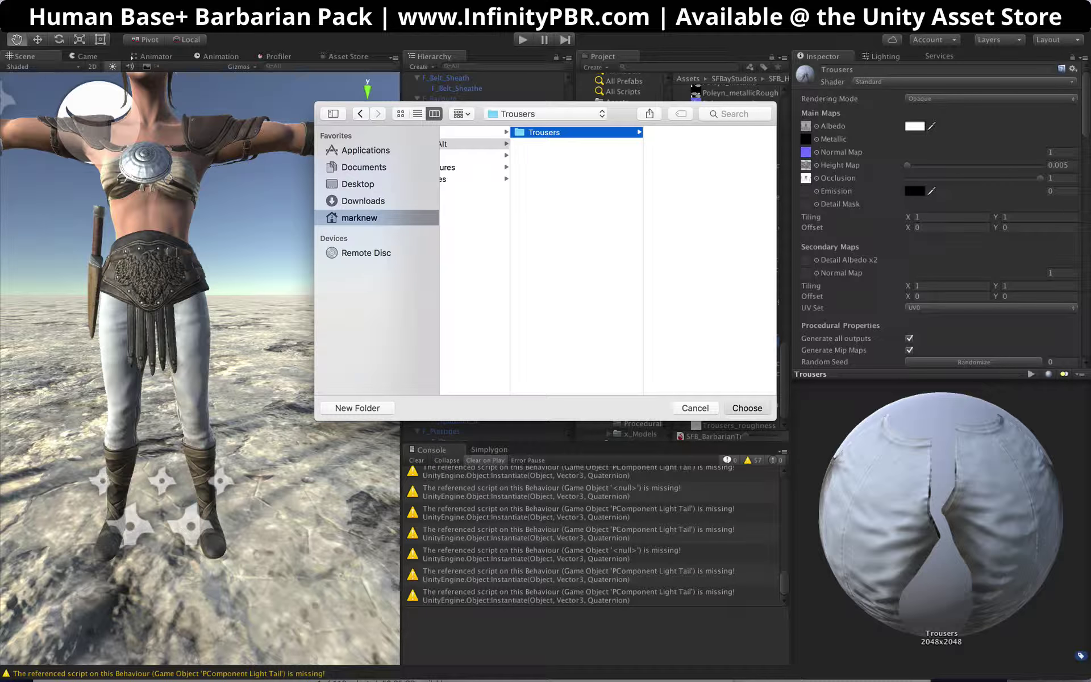
pyautogui.click(52, 659)
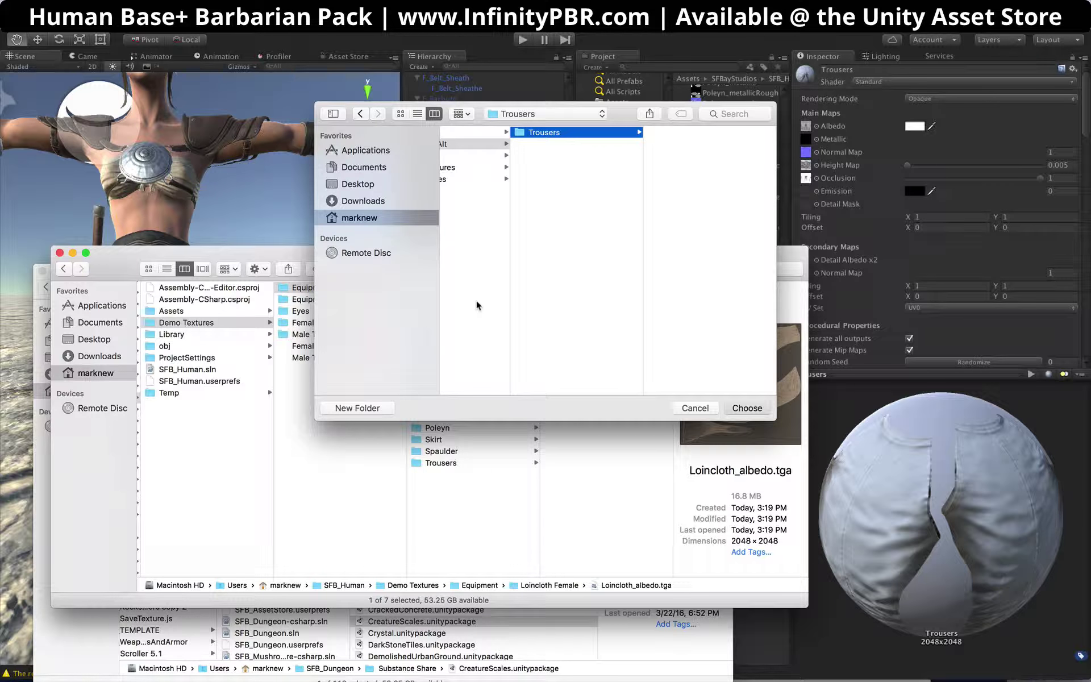
pyautogui.press('Escape')
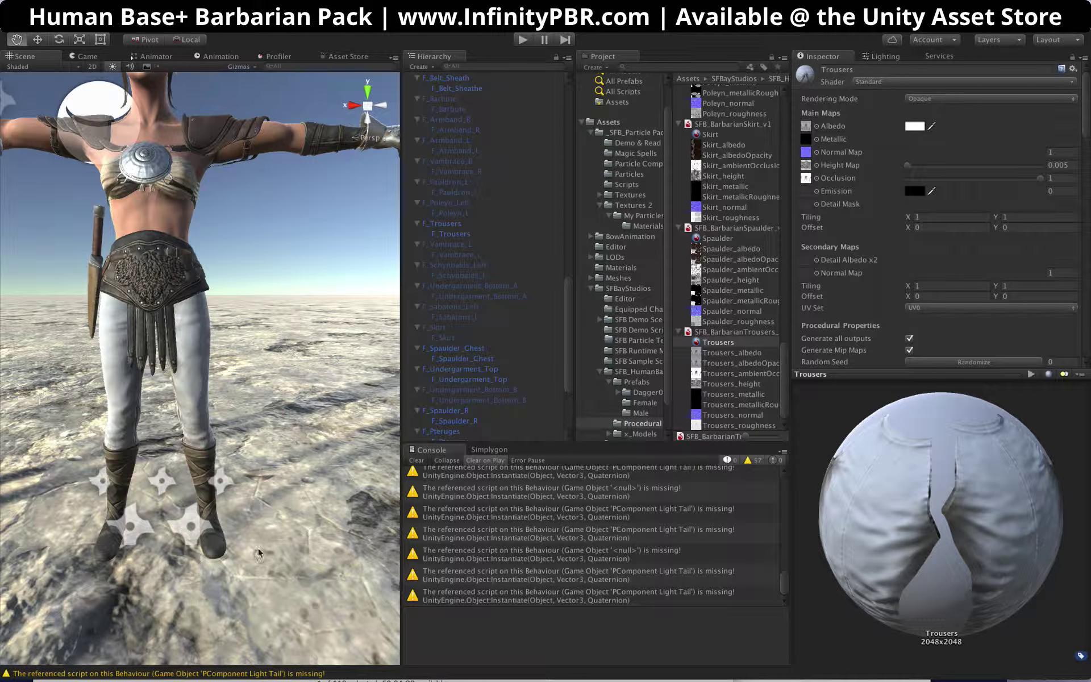
# Step: In Finder, open the Trousers folder under Equipment Alt and preview the exported textures from Trousers_albedo.tga through Trousers_metallicRoughness.tga
pyautogui.click(54, 664)
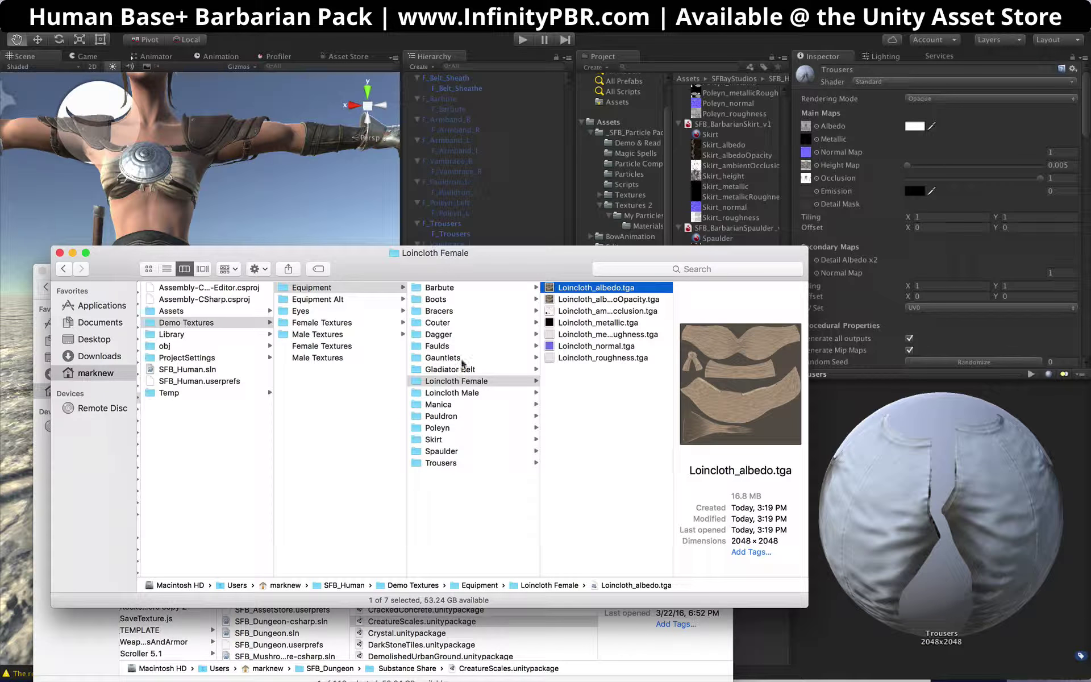
pyautogui.click(351, 303)
pyautogui.click(455, 288)
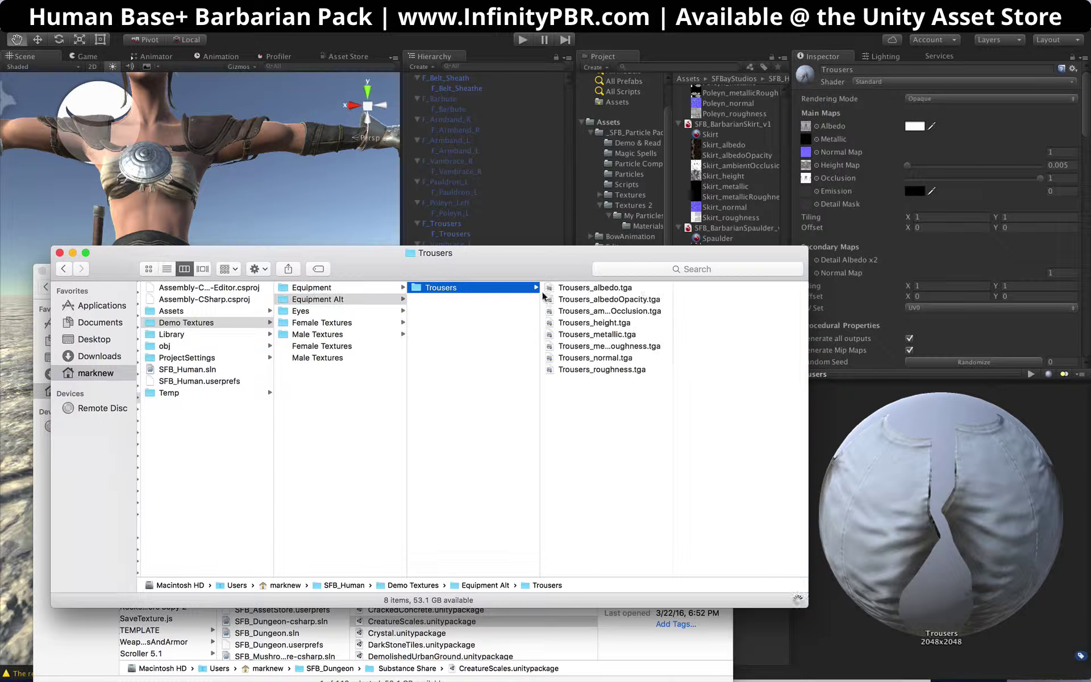
pyautogui.click(625, 288)
pyautogui.press('space')
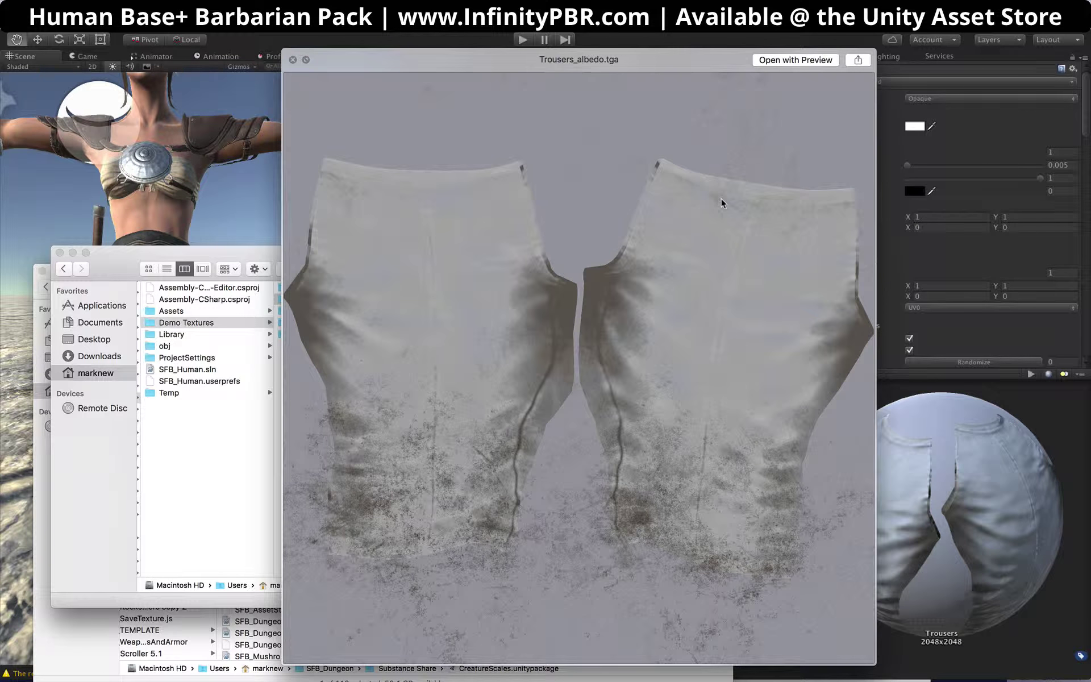
pyautogui.press('Down')
pyautogui.press('Down')
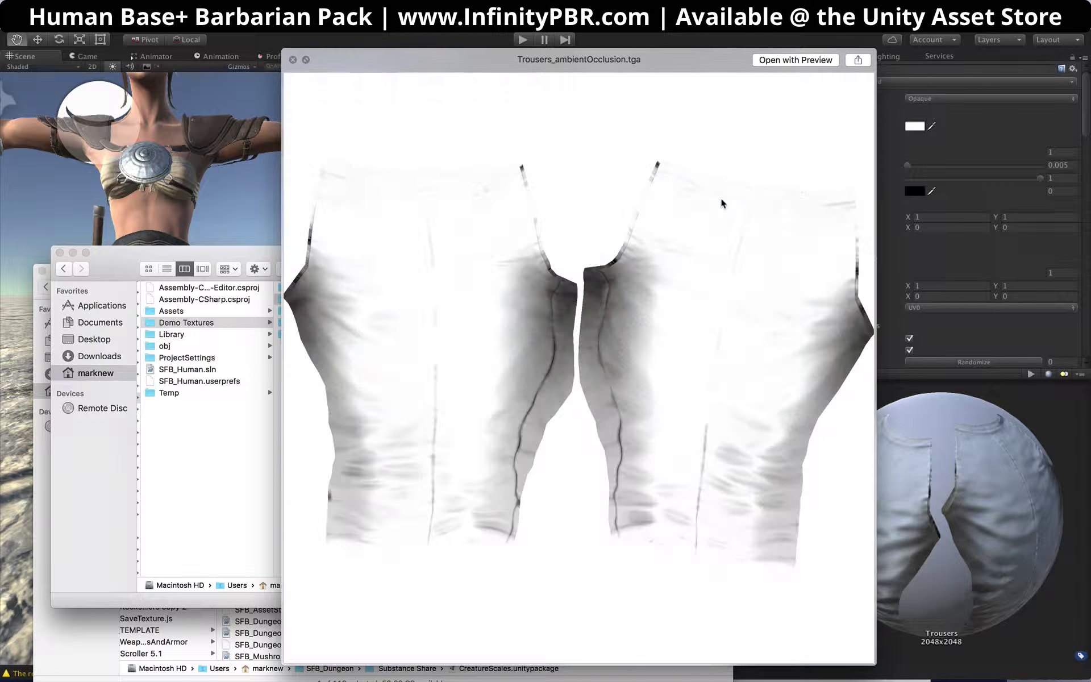
pyautogui.press('Down')
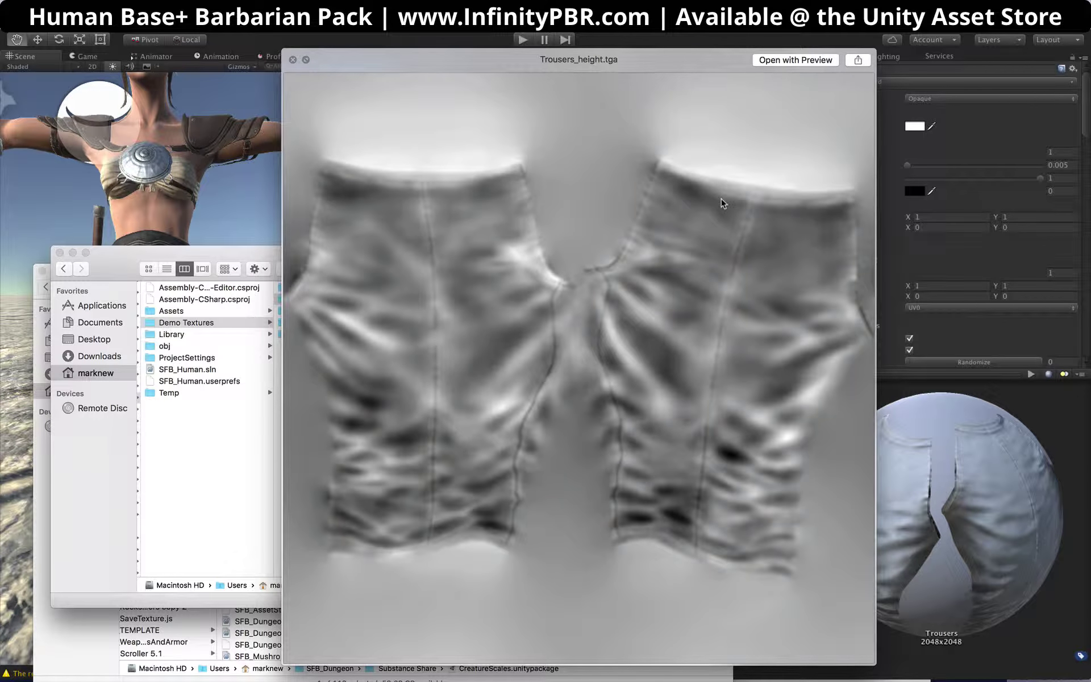
pyautogui.press('Down')
pyautogui.press('Down')
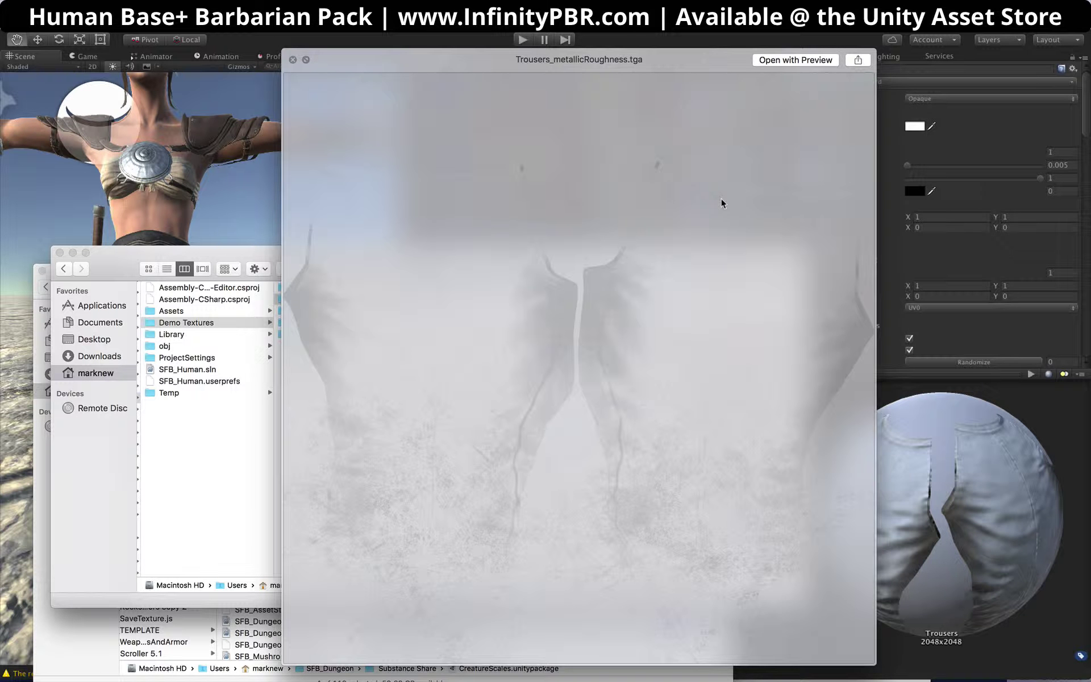
# Step: Compare the previews of Trousers_metallic.tga and Trousers_metallicRoughness.tga, and preview Trousers_roughness.tga
pyautogui.press('Up')
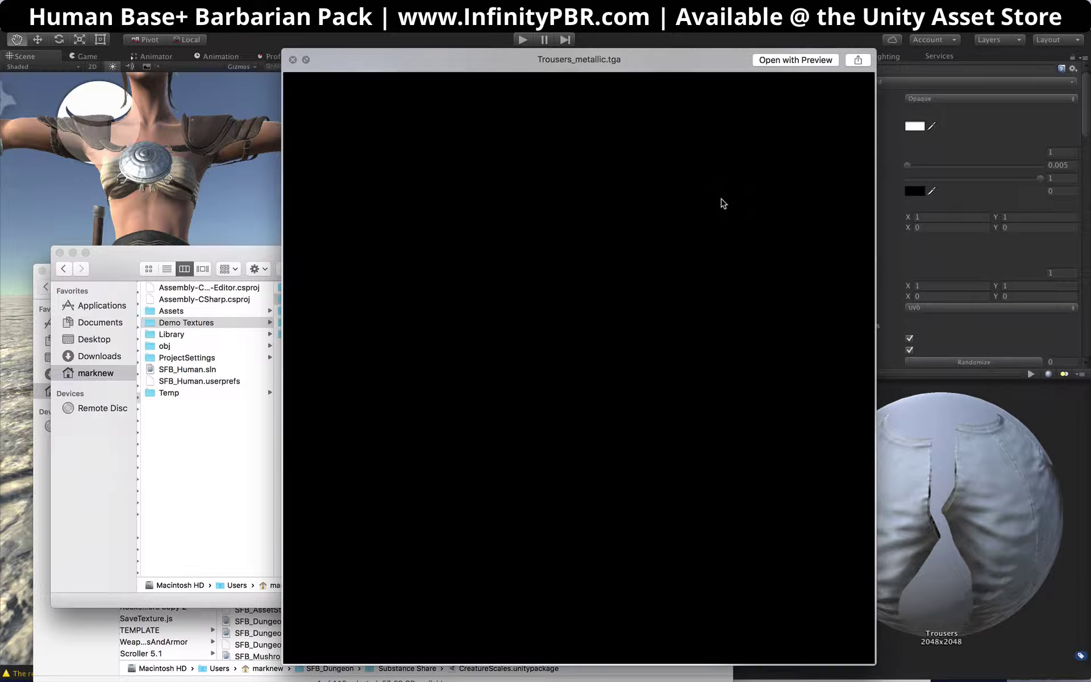
pyautogui.press('Down')
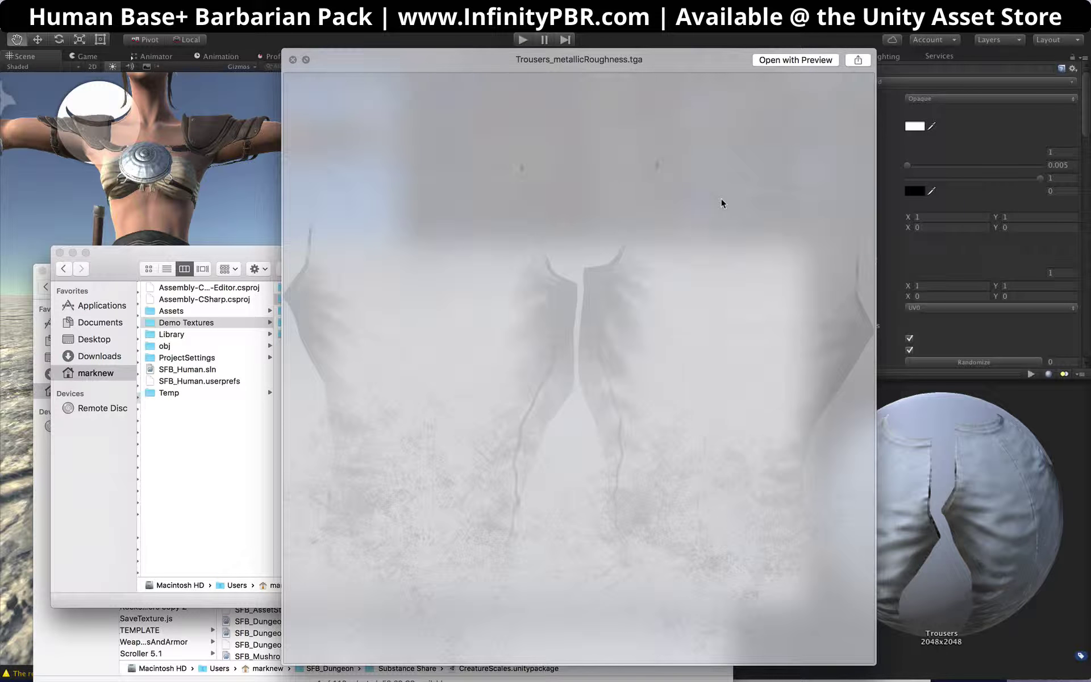
pyautogui.press('Down')
pyautogui.press('Down')
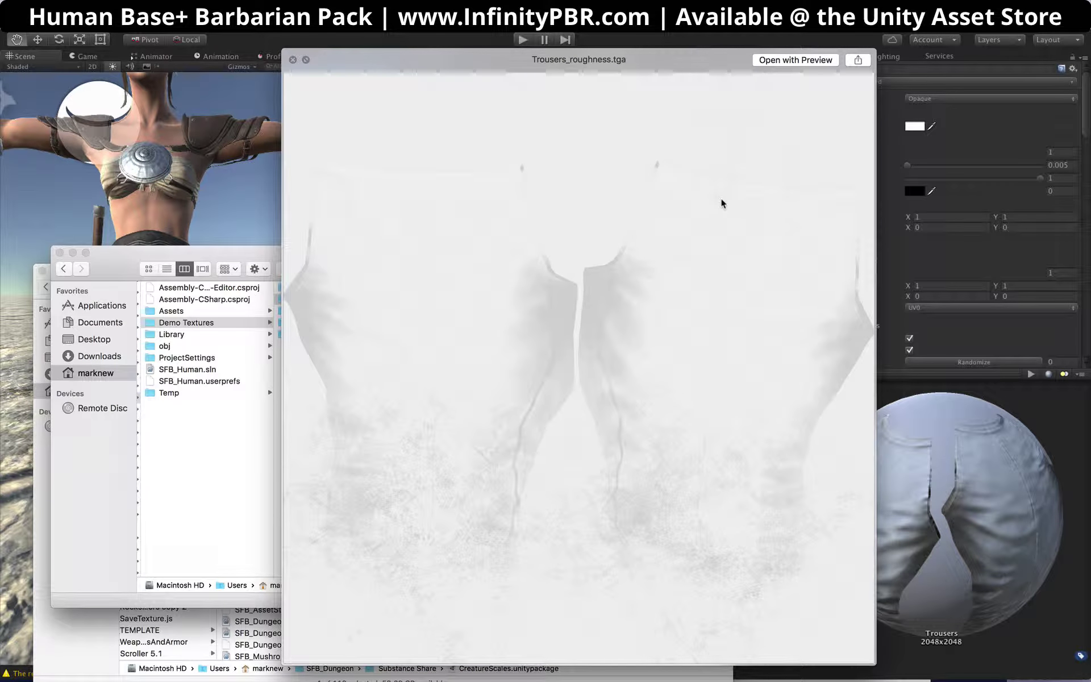
pyautogui.press('space')
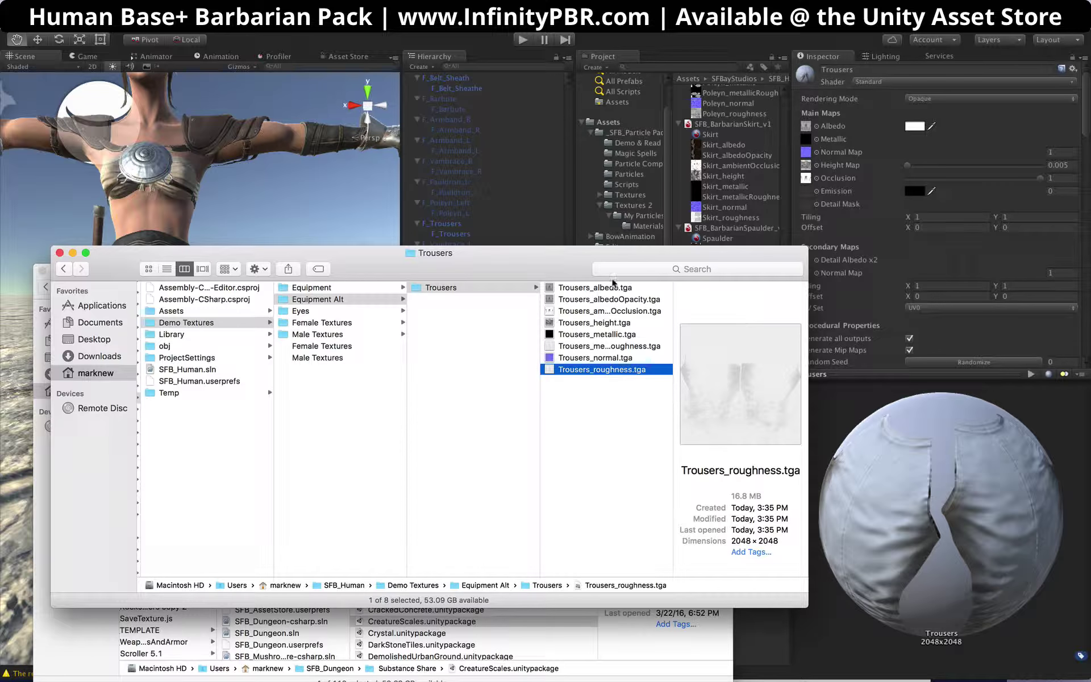
# Step: Move the albedo, height, metallic and roughness TGA files in the exported Trousers folder to the Trash
pyautogui.moveTo(613, 281); pyautogui.dragTo(590, 231)
pyautogui.moveTo(783, 549); pyautogui.dragTo(880, 587)
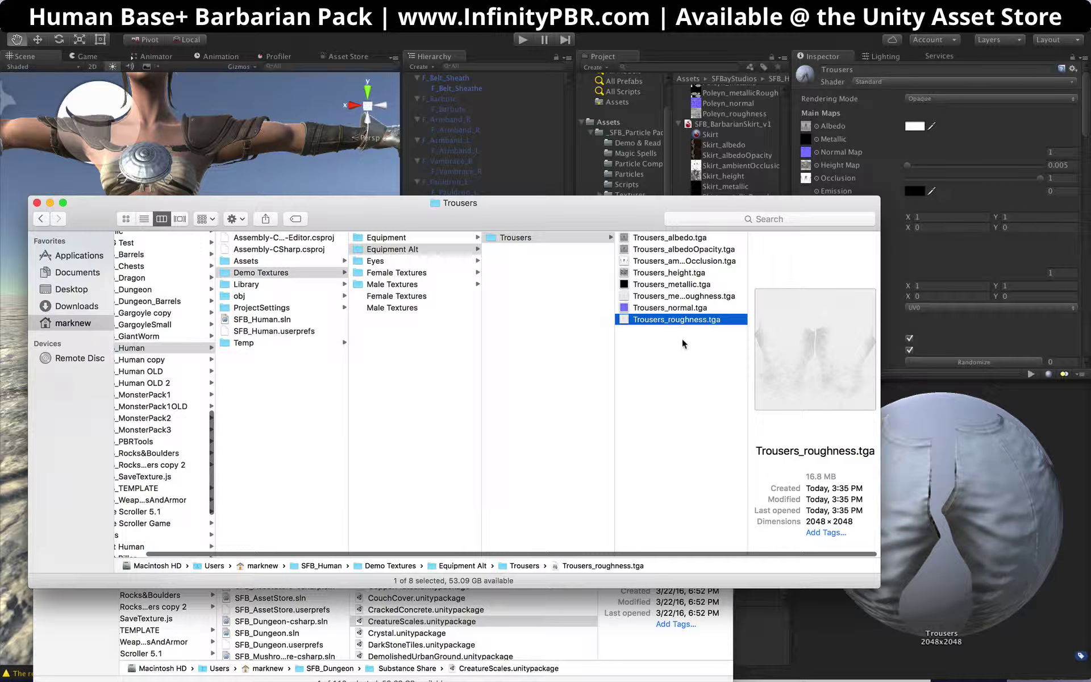
pyautogui.keyDown('super'); pyautogui.click(686, 284); pyautogui.keyUp('super')
pyautogui.keyDown('super'); pyautogui.click(690, 273); pyautogui.keyUp('super')
pyautogui.keyDown('super'); pyautogui.click(696, 238); pyautogui.keyUp('super')
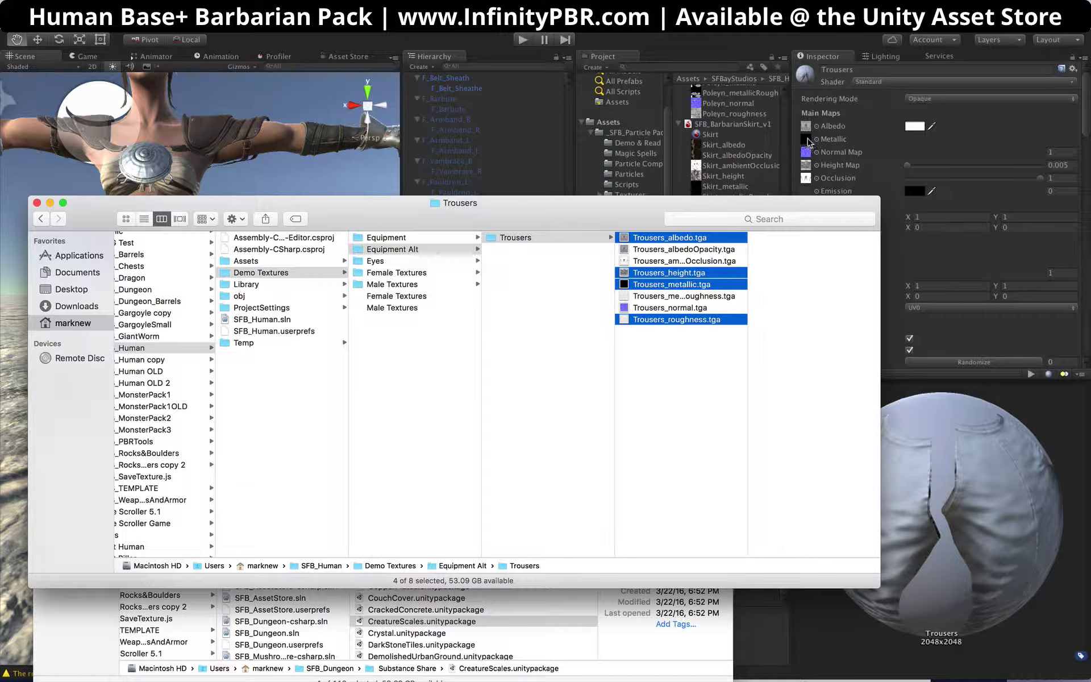
pyautogui.rightClick(683, 272)
pyautogui.click(742, 334)
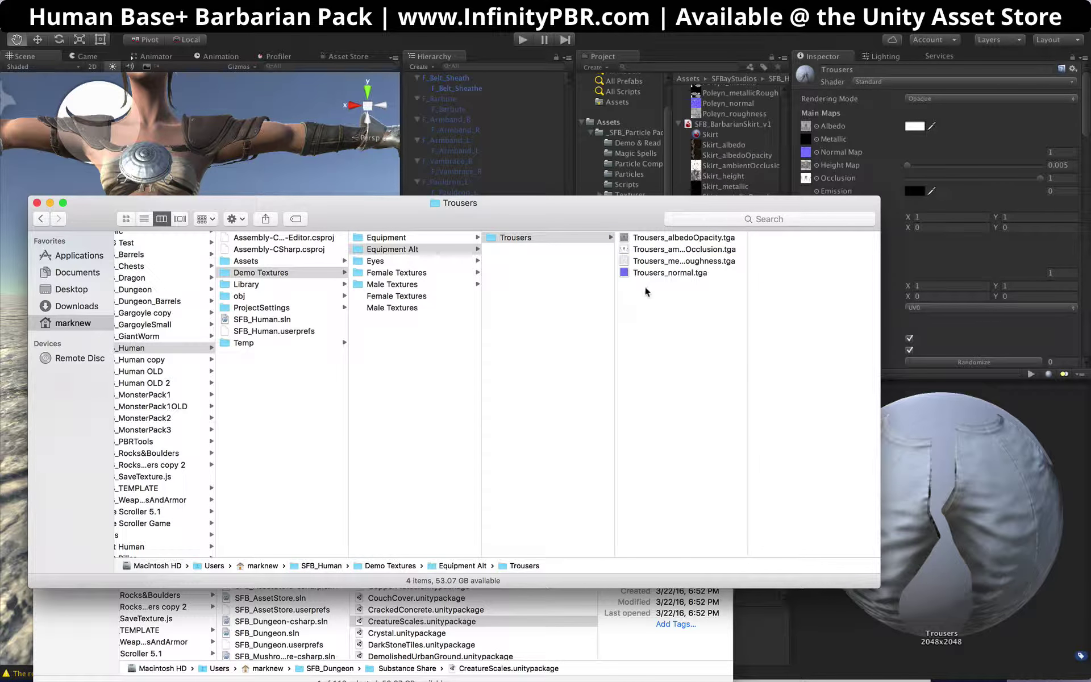
# Step: Show the Desktop folder in a second Finder window and select the Auto Change to PNG application
pyautogui.click(668, 264)
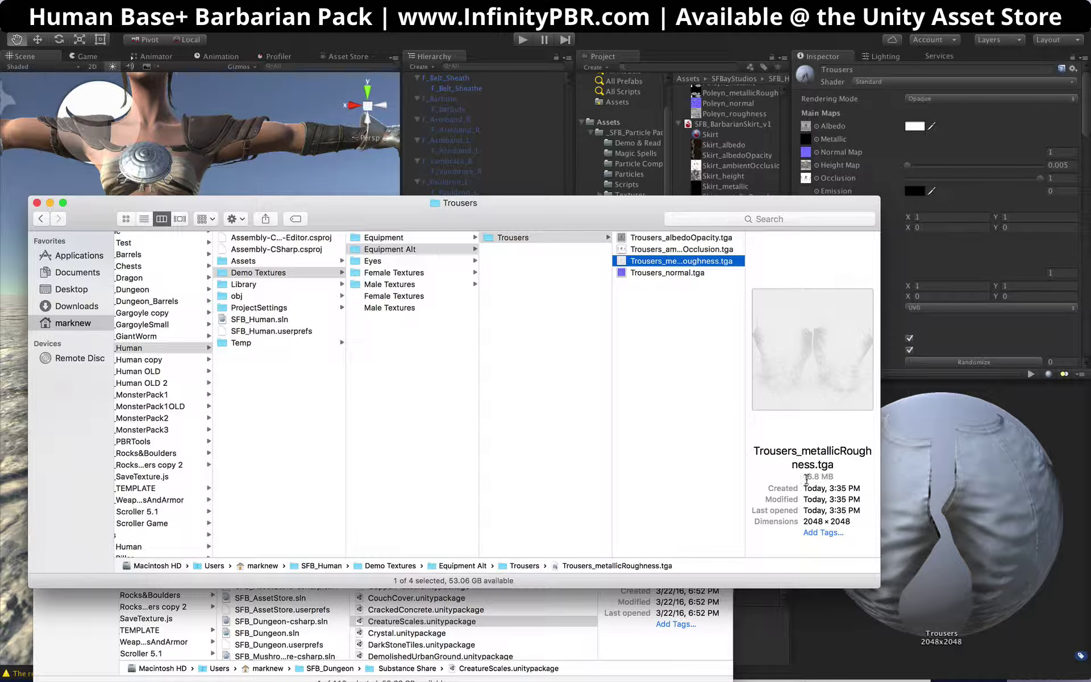
pyautogui.press('super+n')
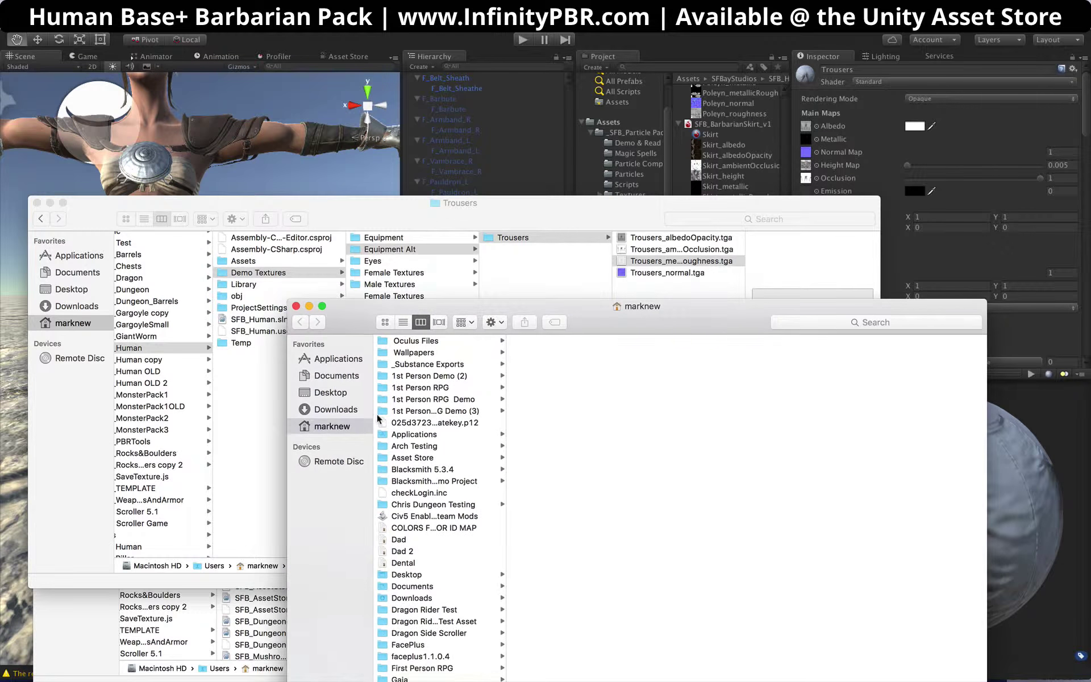
pyautogui.click(341, 392)
pyautogui.scroll(-5, 456, 534)
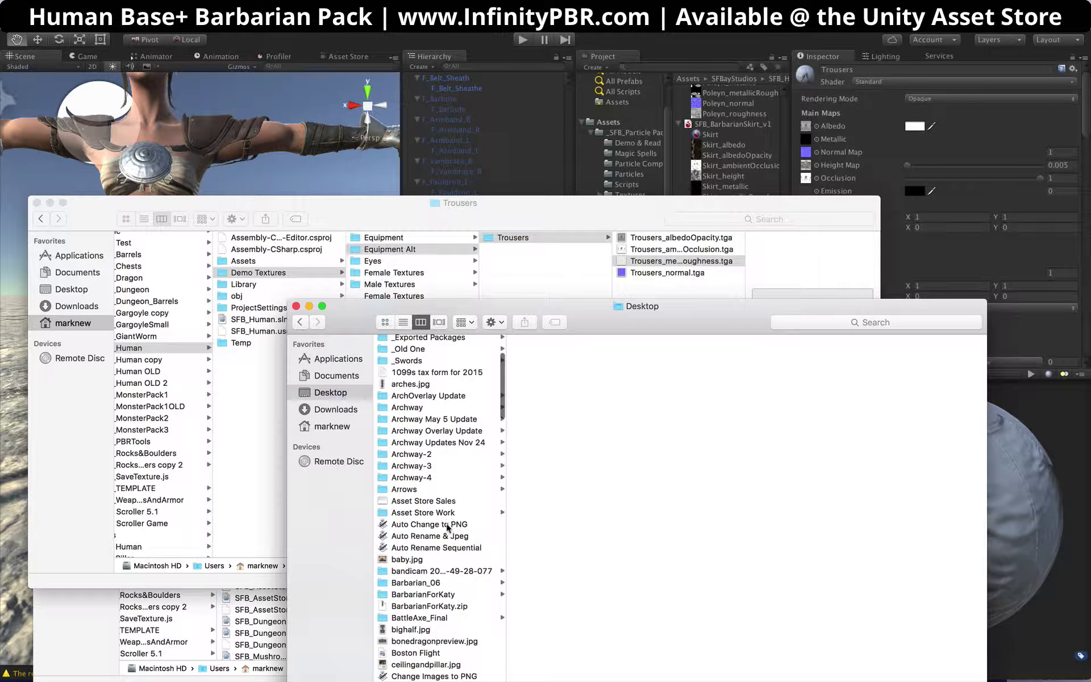
pyautogui.click(435, 525)
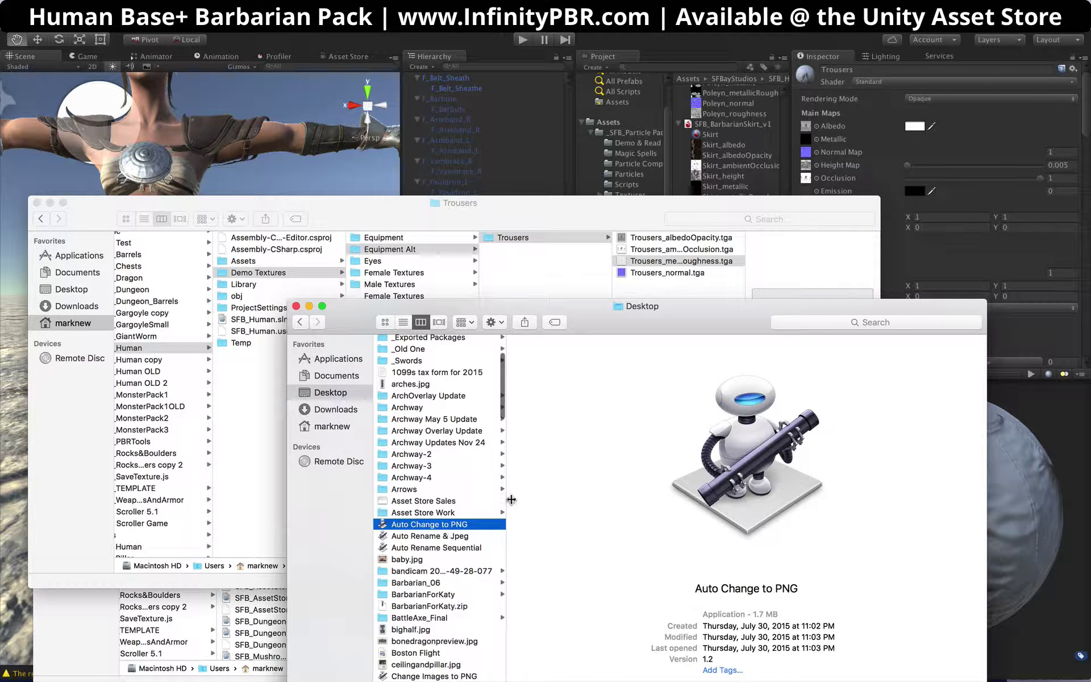
# Step: Convert the four remaining Trousers TGA textures to PNG with the Auto Change to PNG application
pyautogui.moveTo(650, 219); pyautogui.dragTo(452, 215)
pyautogui.click(461, 232)
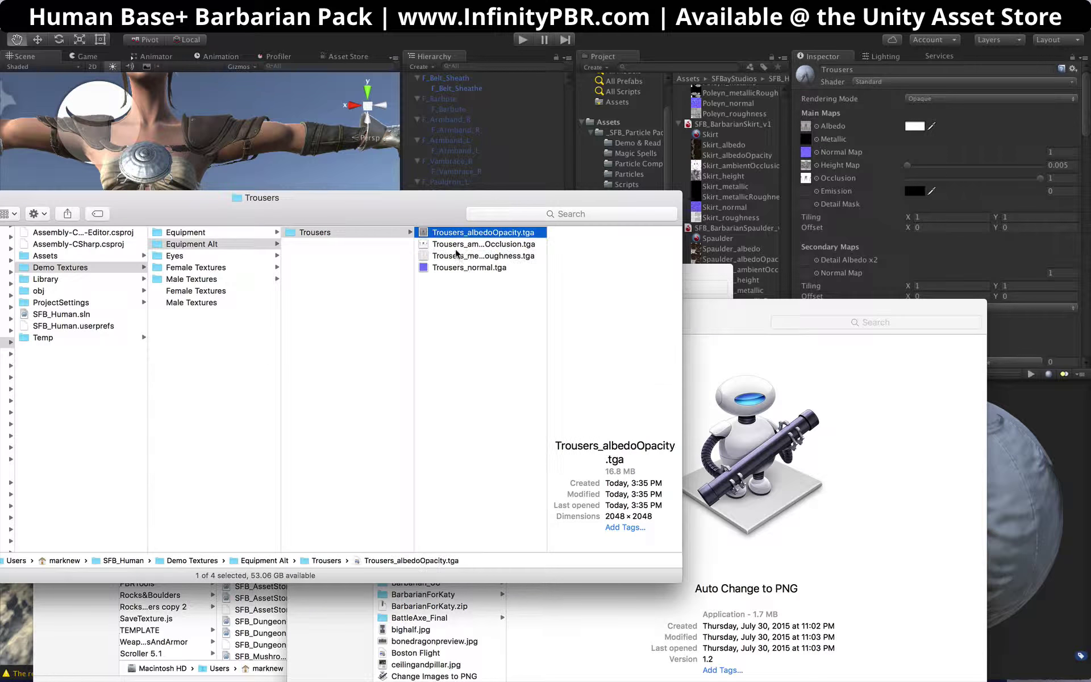
pyautogui.keyDown('shift'); pyautogui.click(456, 267); pyautogui.keyUp('shift')
pyautogui.moveTo(456, 271); pyautogui.dragTo(758, 486)
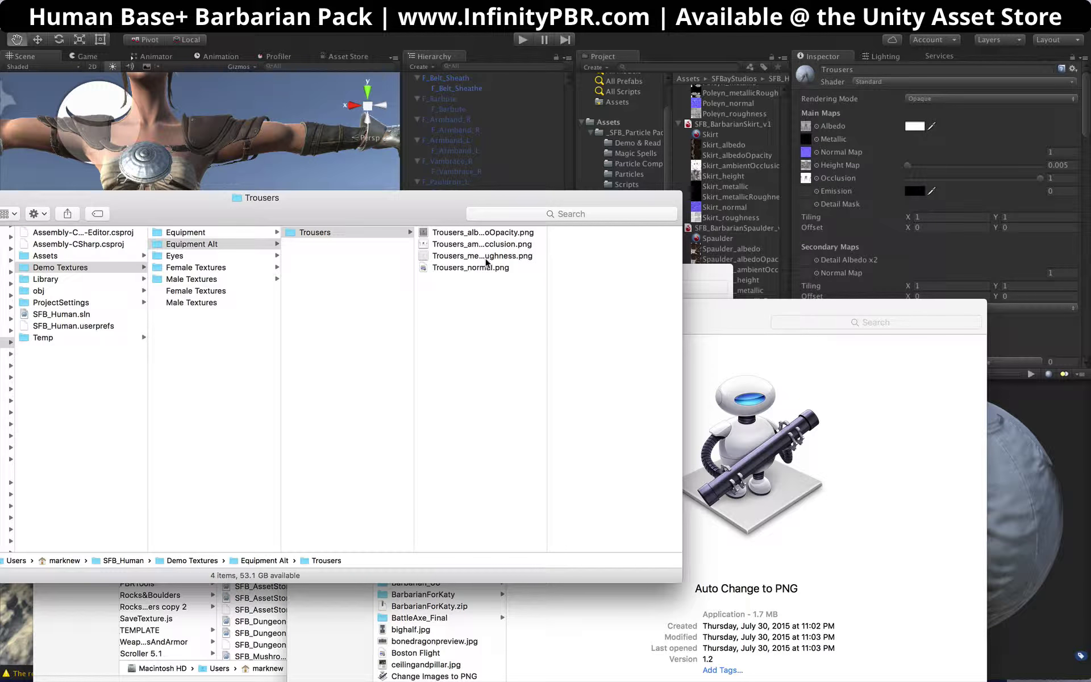
# Step: Reopen the Trousers folder under Equipment Alt and preview the converted PNG textures, including Trousers_albedoOpacity.png and Trousers_metallicRoughness.png
pyautogui.click(495, 233)
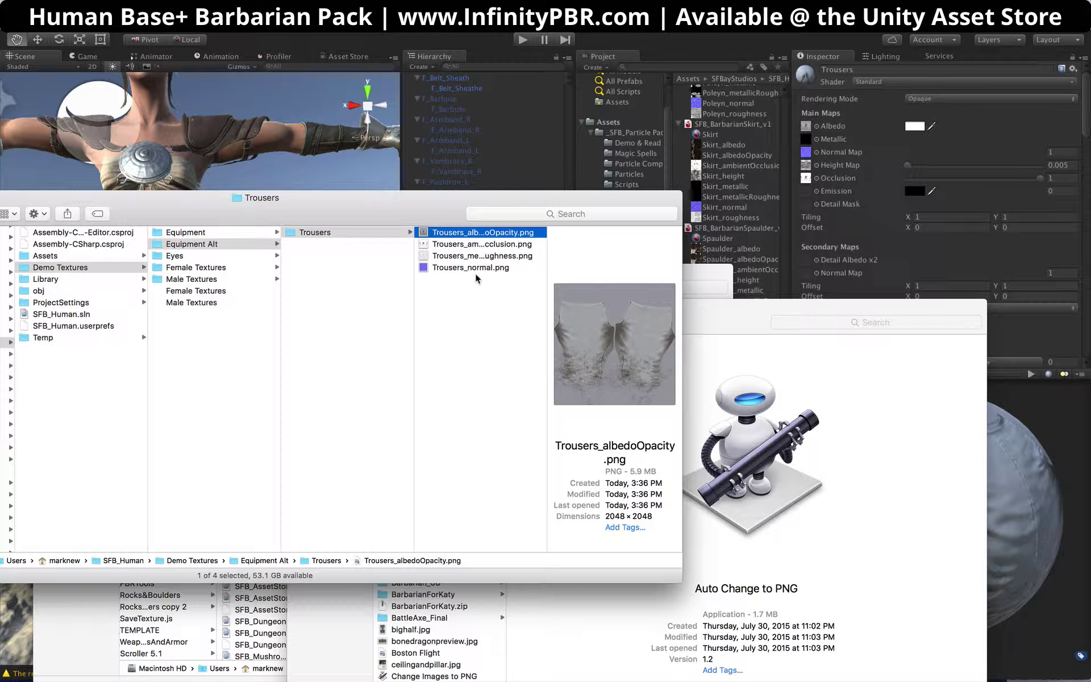
pyautogui.click(179, 235)
pyautogui.click(272, 245)
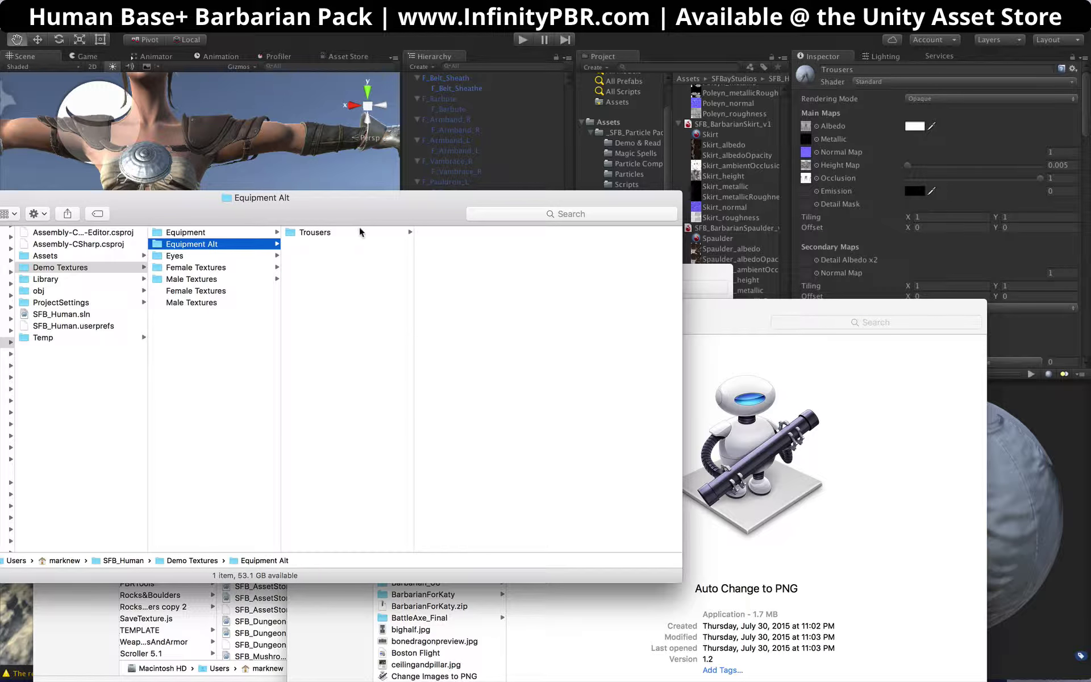
pyautogui.click(360, 232)
pyautogui.click(487, 235)
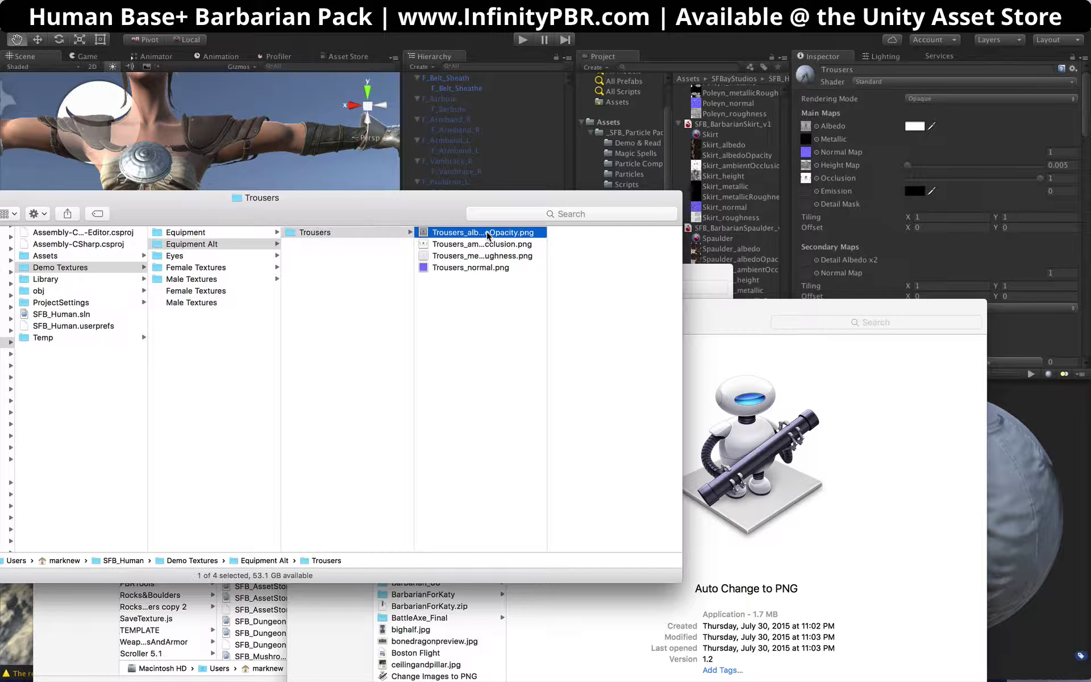
pyautogui.press('space')
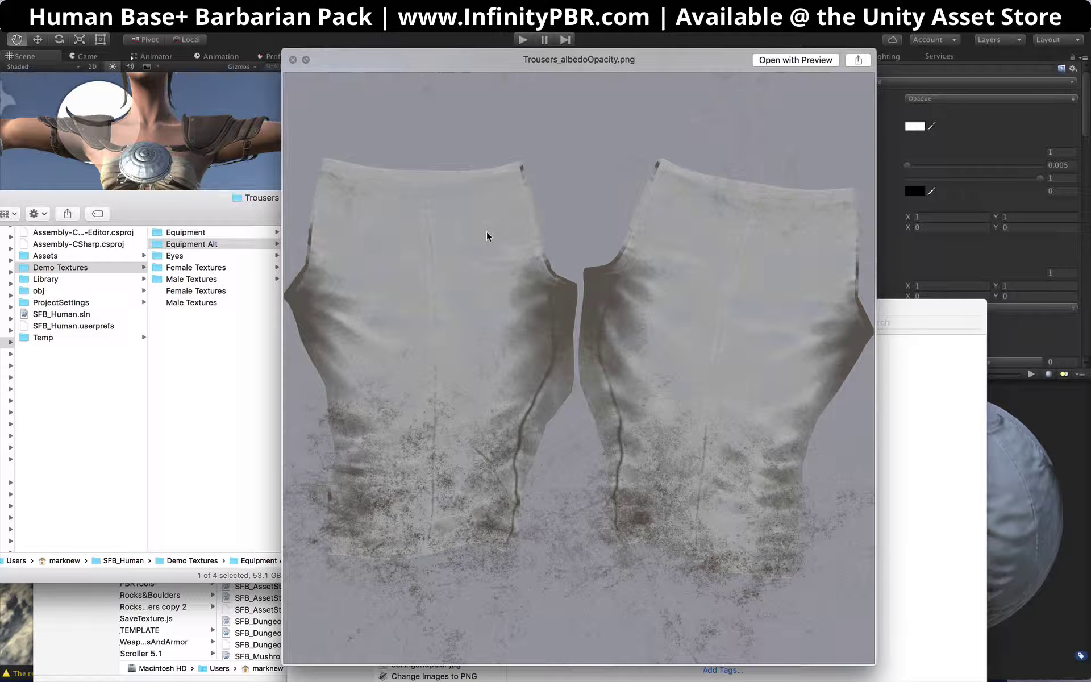
pyautogui.press('Down')
pyautogui.press('Down')
pyautogui.press('Down')
pyautogui.press('Up')
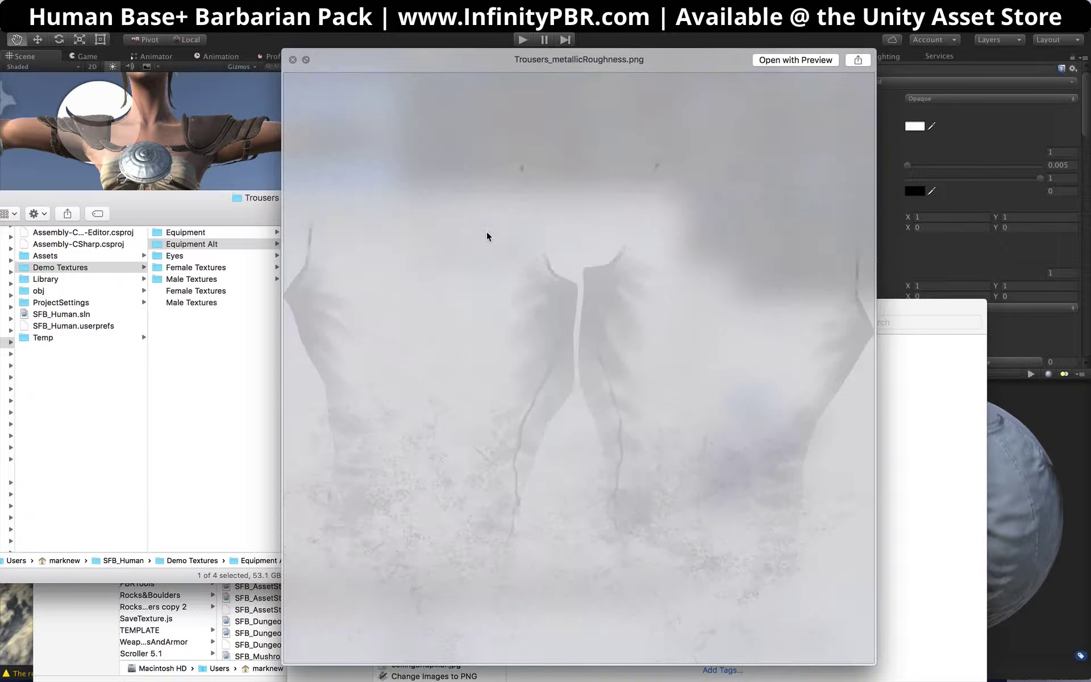
pyautogui.press('space')
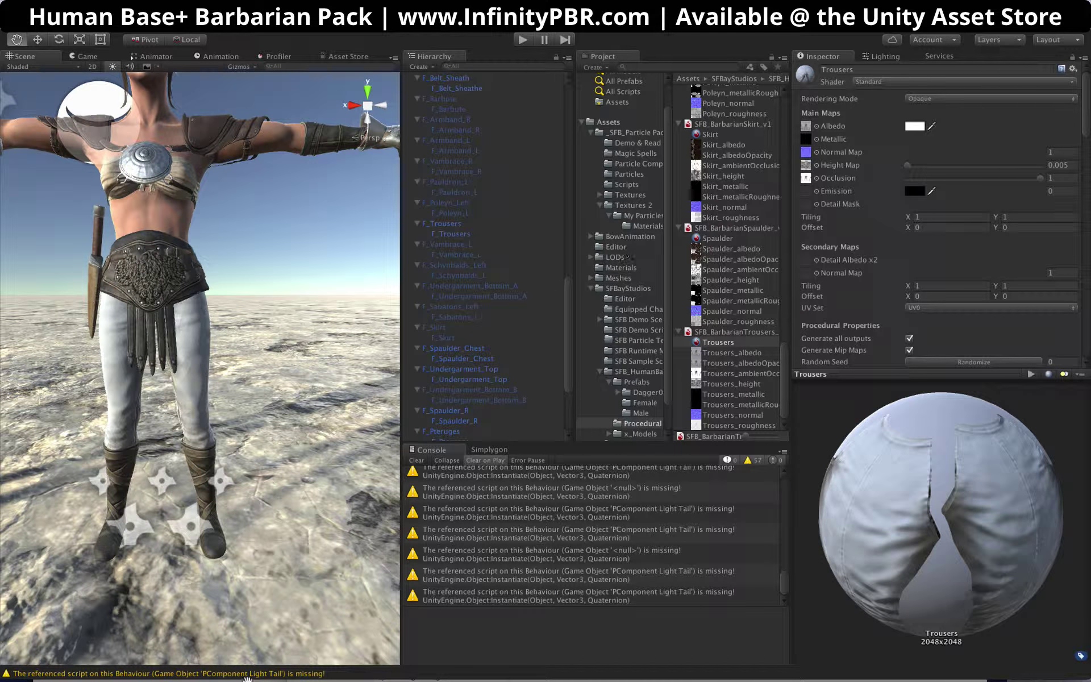
# Step: Switch back to Unity and examine the female barbarian's trousers and boots up close from an angled view
pyautogui.moveTo(244, 679)
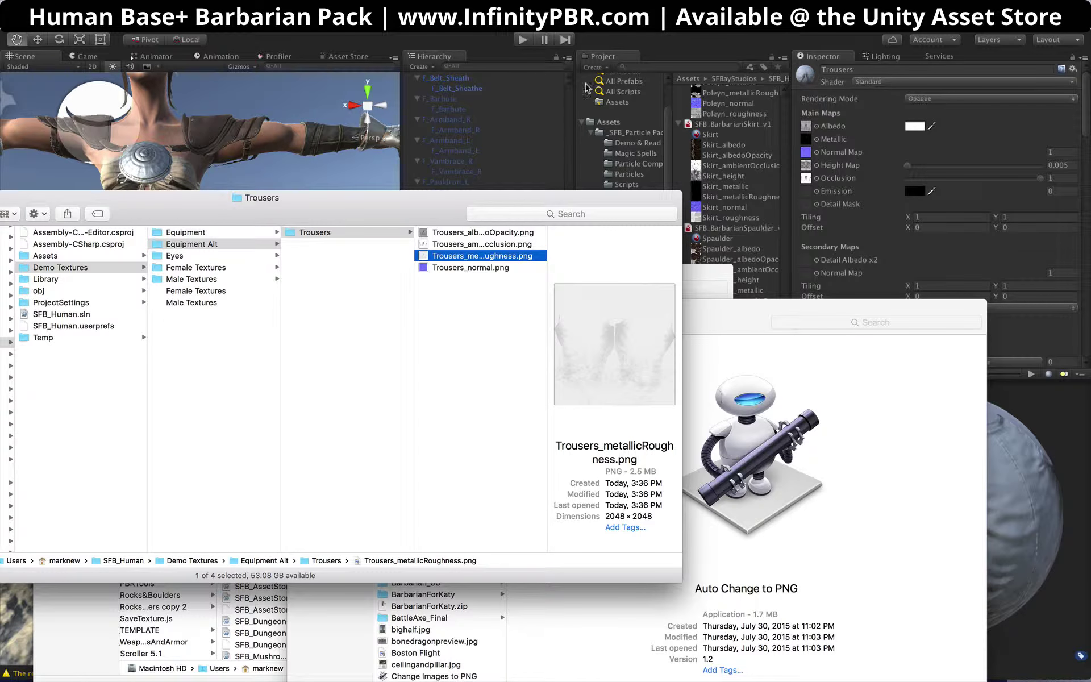
pyautogui.click(625, 142)
pyautogui.keyDown('alt'); pyautogui.moveTo(228, 306); pyautogui.dragTo(189, 359); pyautogui.keyUp('alt')
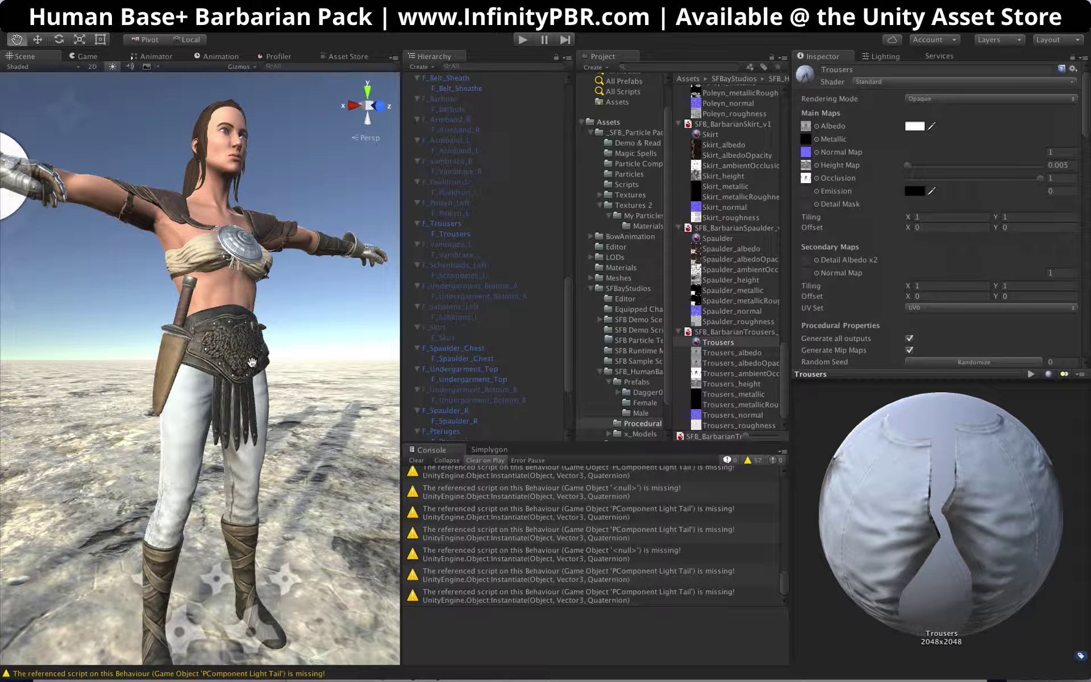
pyautogui.moveTo(237, 401); pyautogui.dragTo(246, 426)
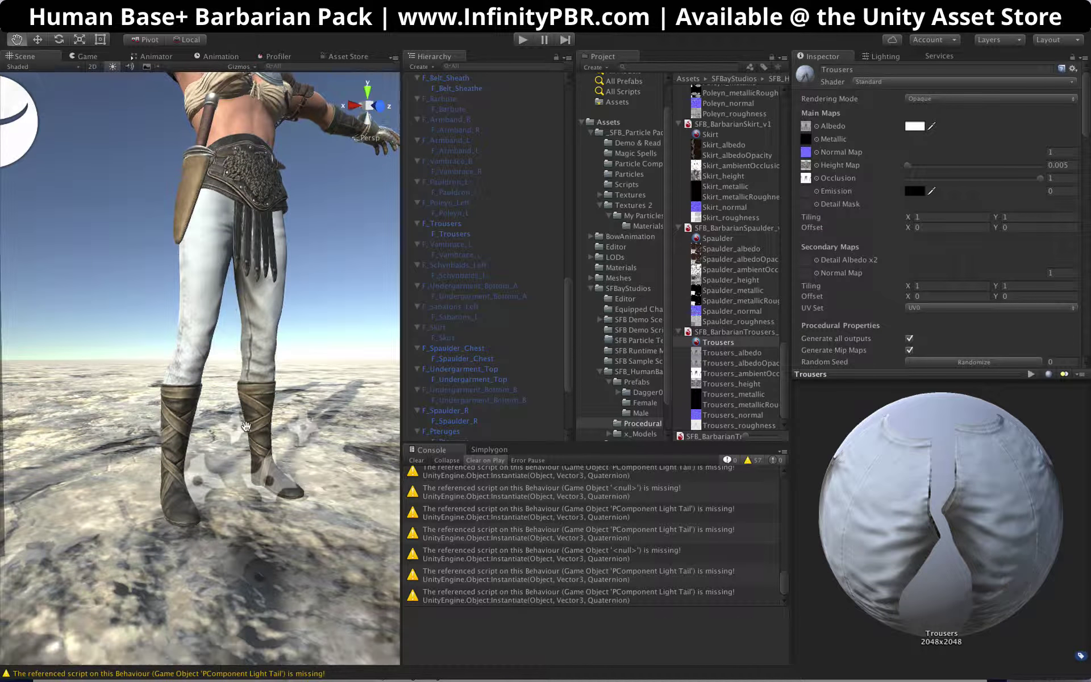
pyautogui.scroll(3, 242, 415)
pyautogui.scroll(-3, 239, 407)
pyautogui.scroll(2, 233, 400)
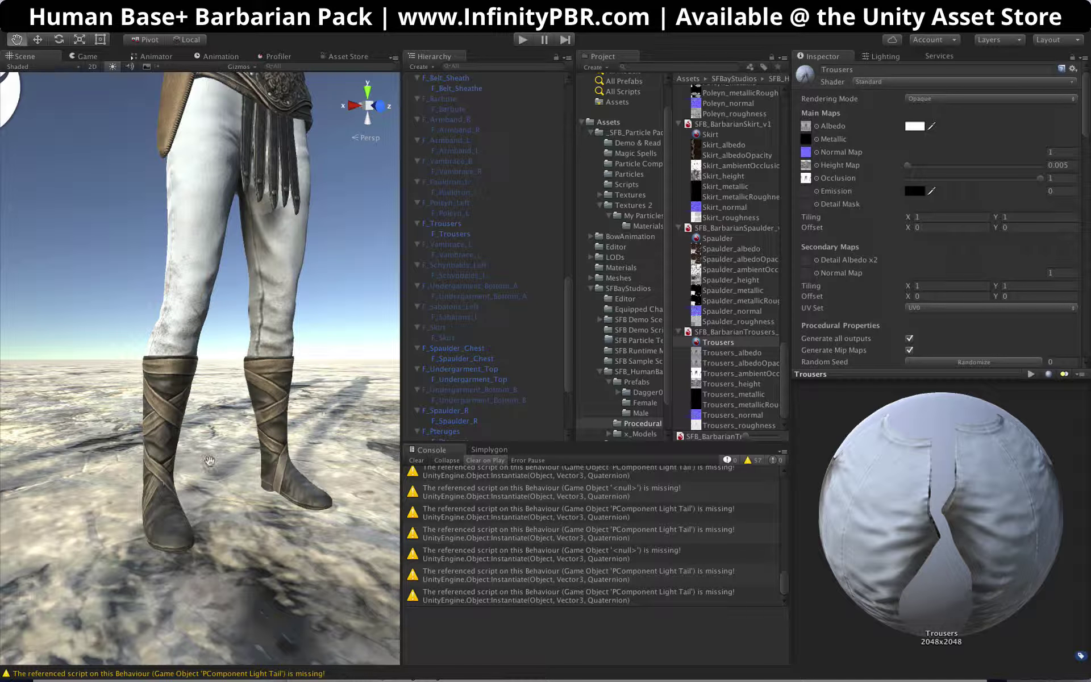
# Step: Collapse the expanded equipment objects of the female character in the hierarchy
pyautogui.scroll(3, 461, 262)
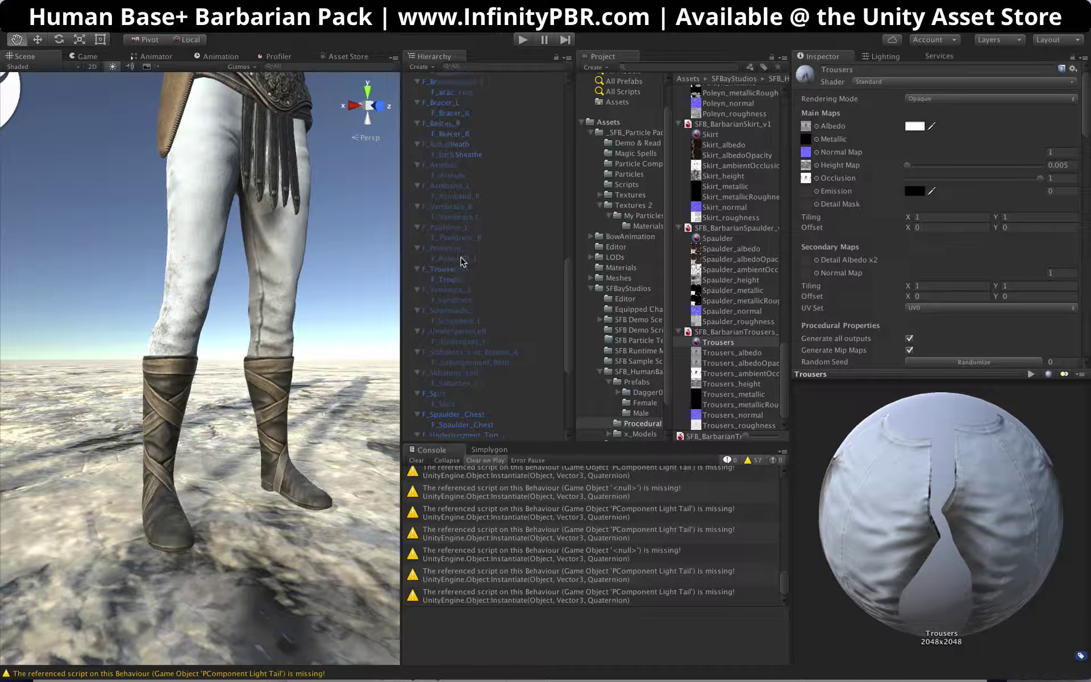
pyautogui.scroll(-5, 467, 196)
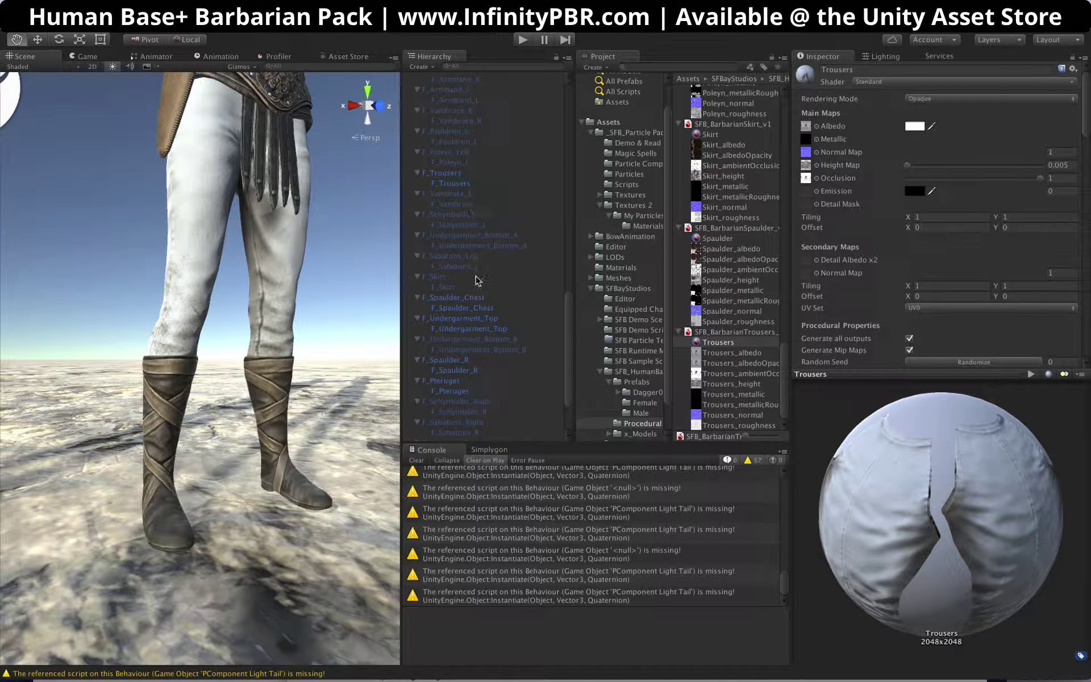
pyautogui.scroll(-4, 477, 282)
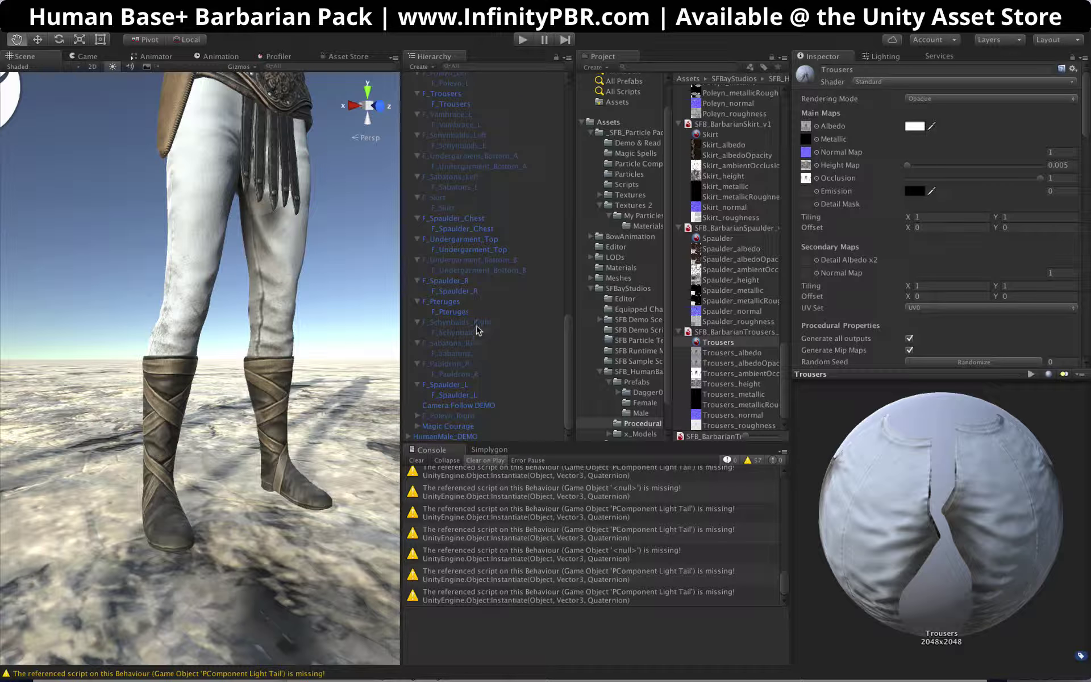
pyautogui.scroll(15, 431, 239)
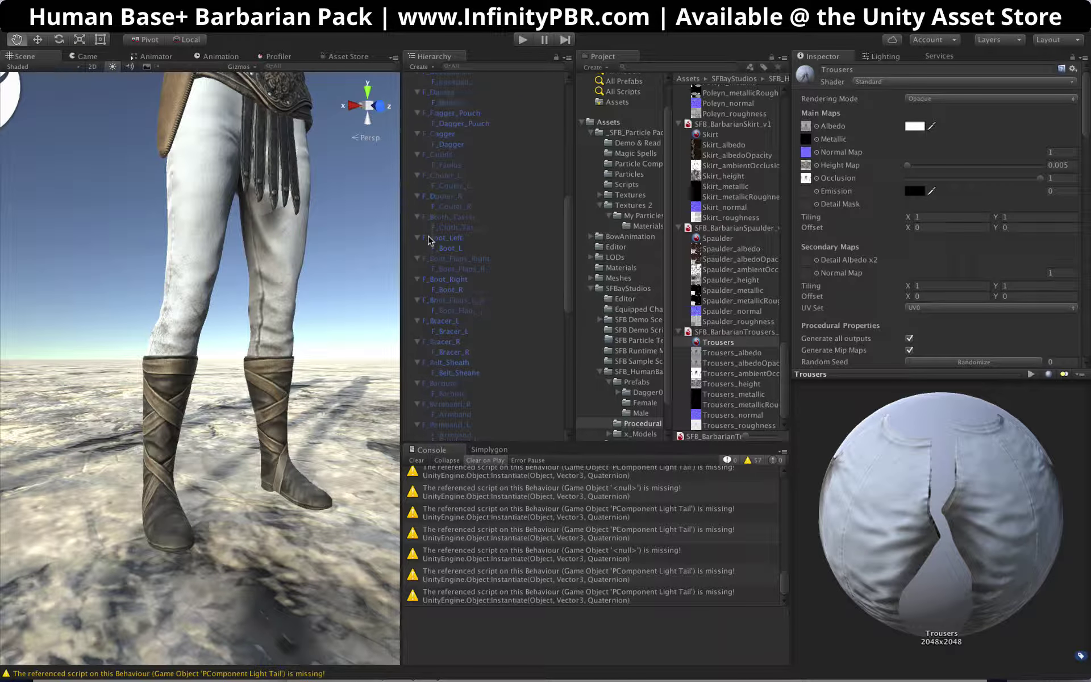
pyautogui.click(430, 239)
# Step: Activate the F_Boot_Flaps_Right and F_Boot_Flaps_Left objects together on the female character
pyautogui.scroll(3, 465, 293)
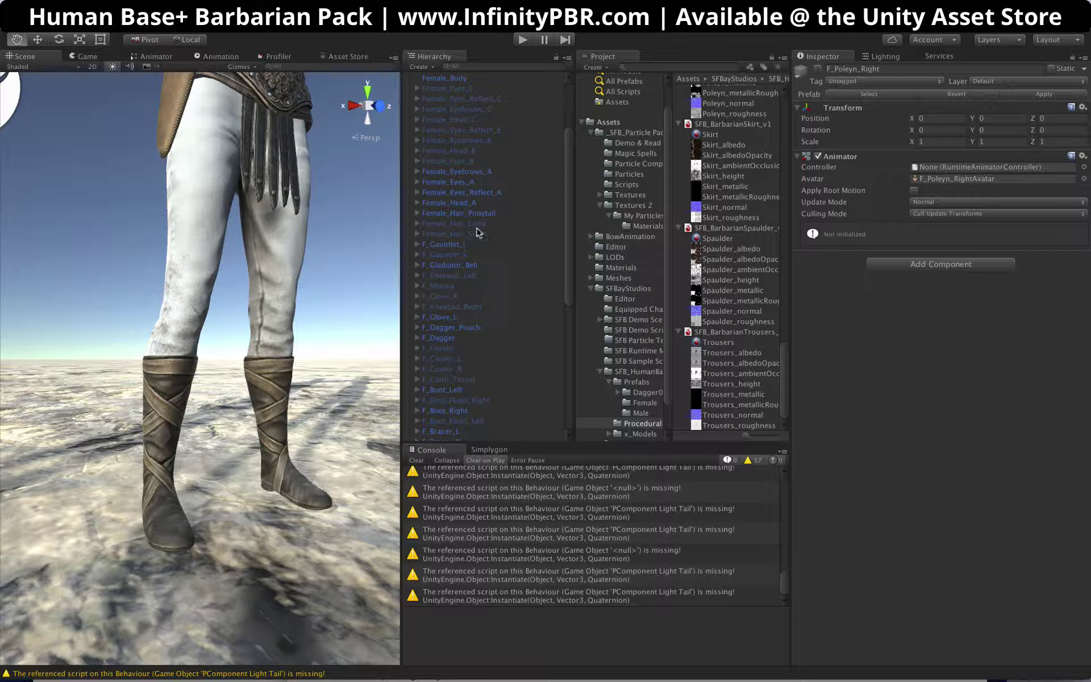
pyautogui.scroll(-5, 476, 233)
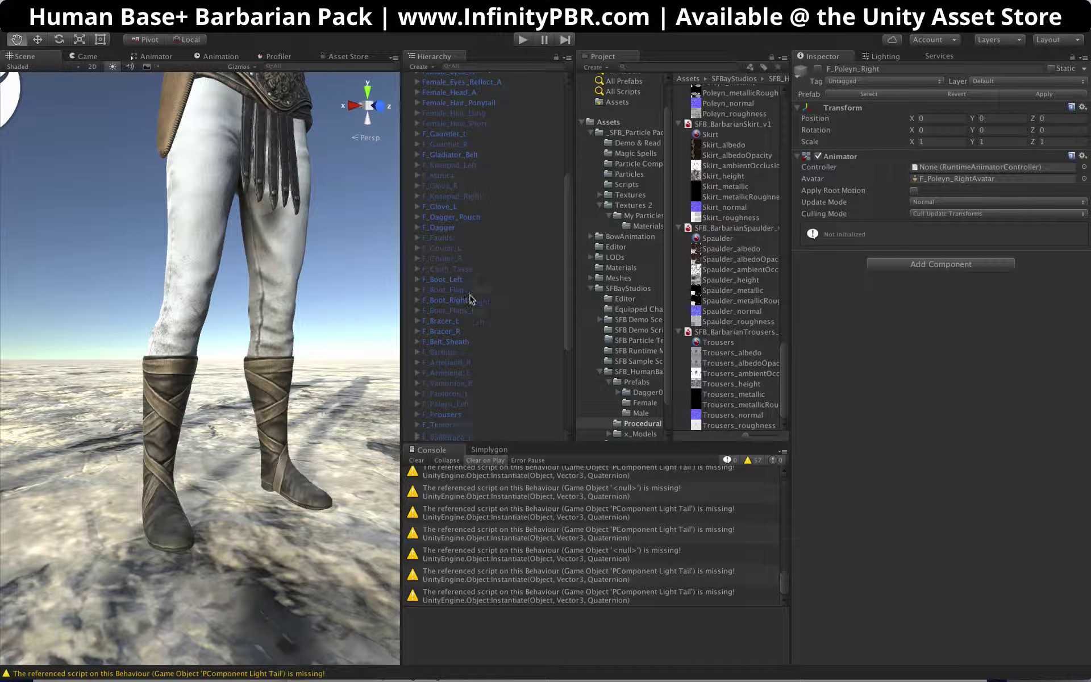
pyautogui.click(486, 290)
pyautogui.keyDown('super'); pyautogui.click(479, 310); pyautogui.keyUp('super')
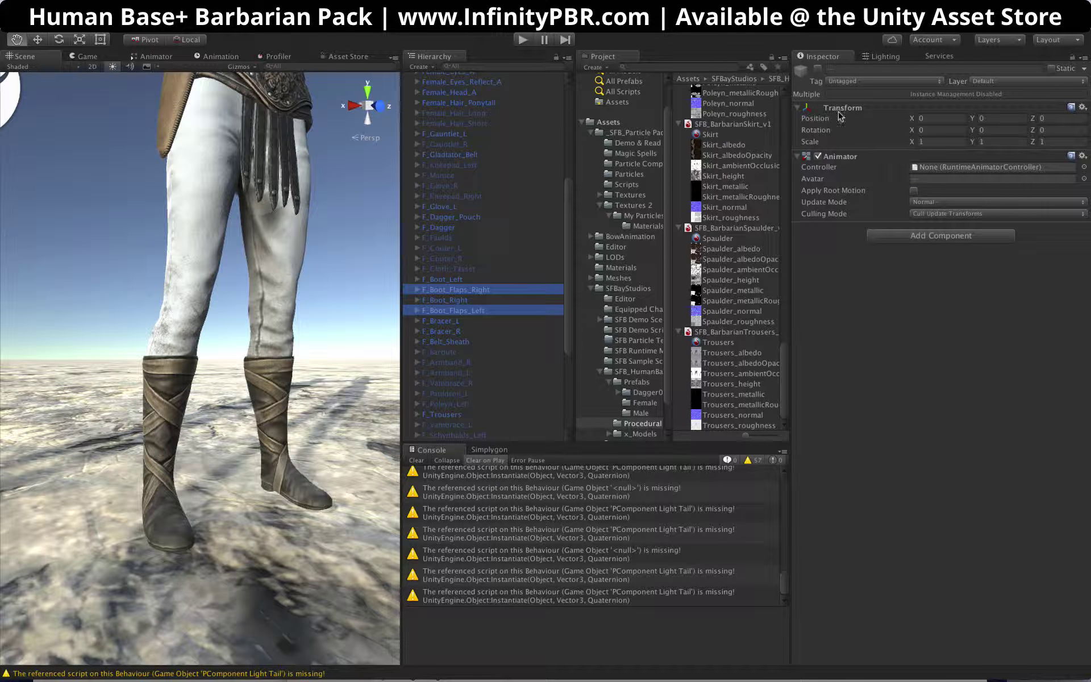
pyautogui.click(818, 68)
pyautogui.click(818, 68)
pyautogui.click(818, 68)
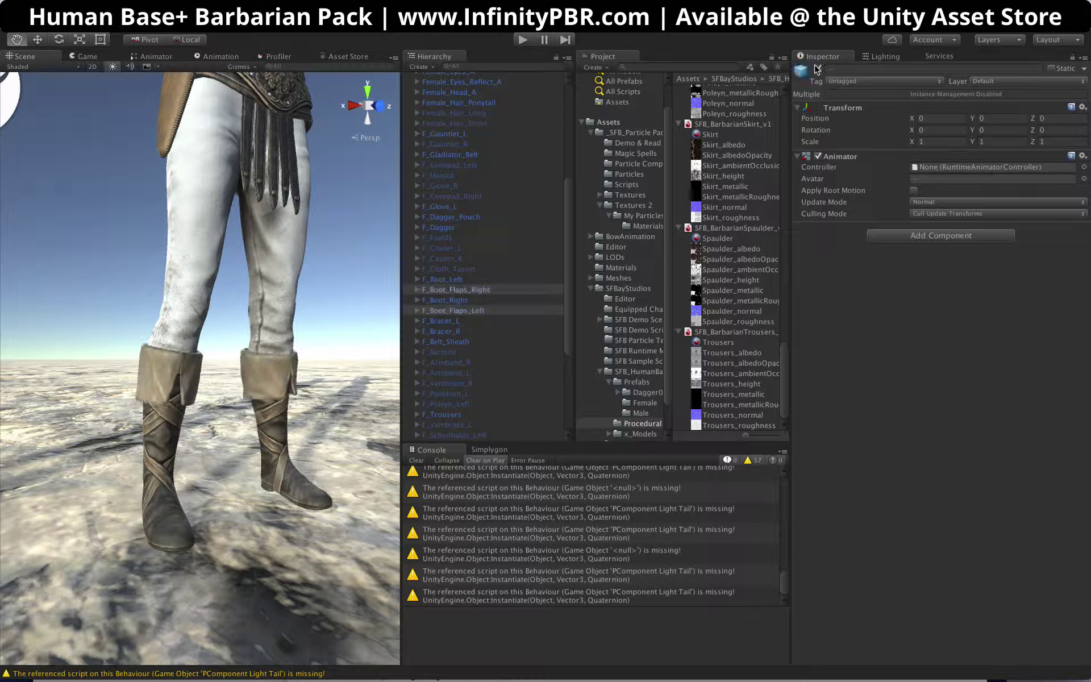
# Step: Activate the F_Schynbalds_Left and F_Sabatons_Left armor pieces together on the female character
pyautogui.scroll(-3, 482, 332)
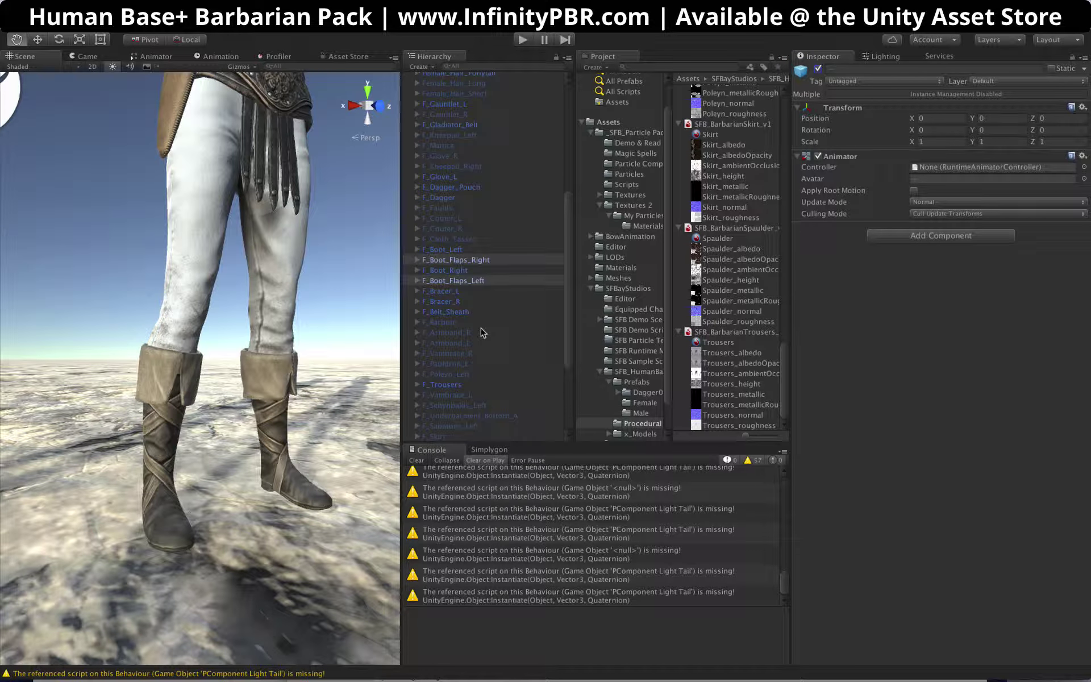
pyautogui.scroll(-3, 481, 322)
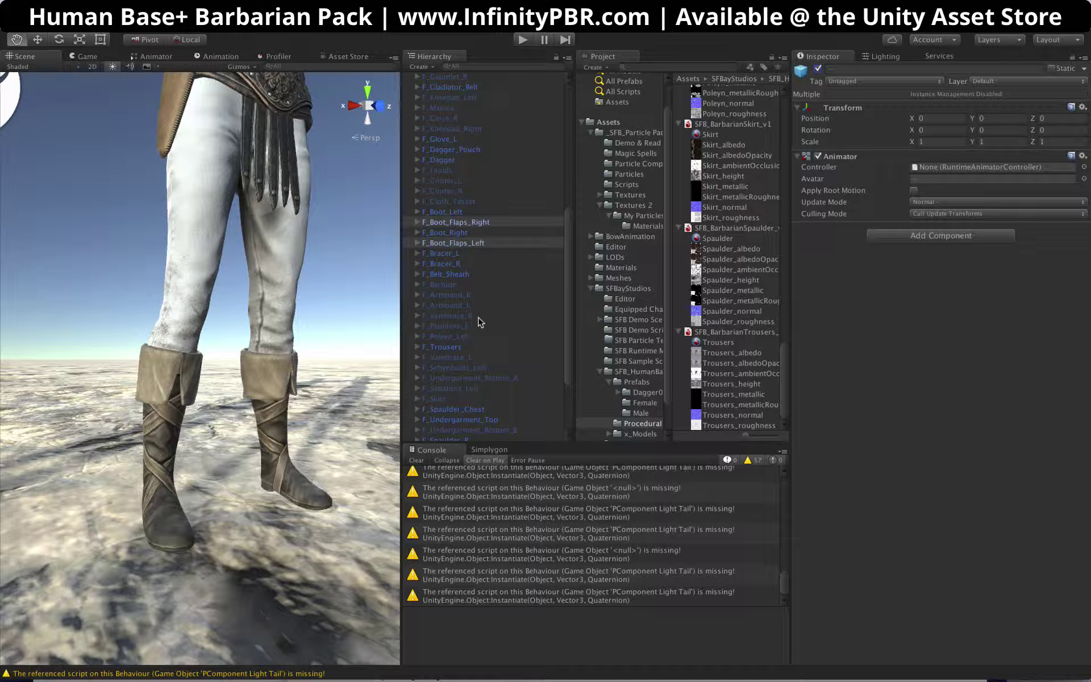
pyautogui.scroll(-3, 480, 322)
pyautogui.click(478, 341)
pyautogui.keyDown('super'); pyautogui.click(477, 362); pyautogui.keyUp('super')
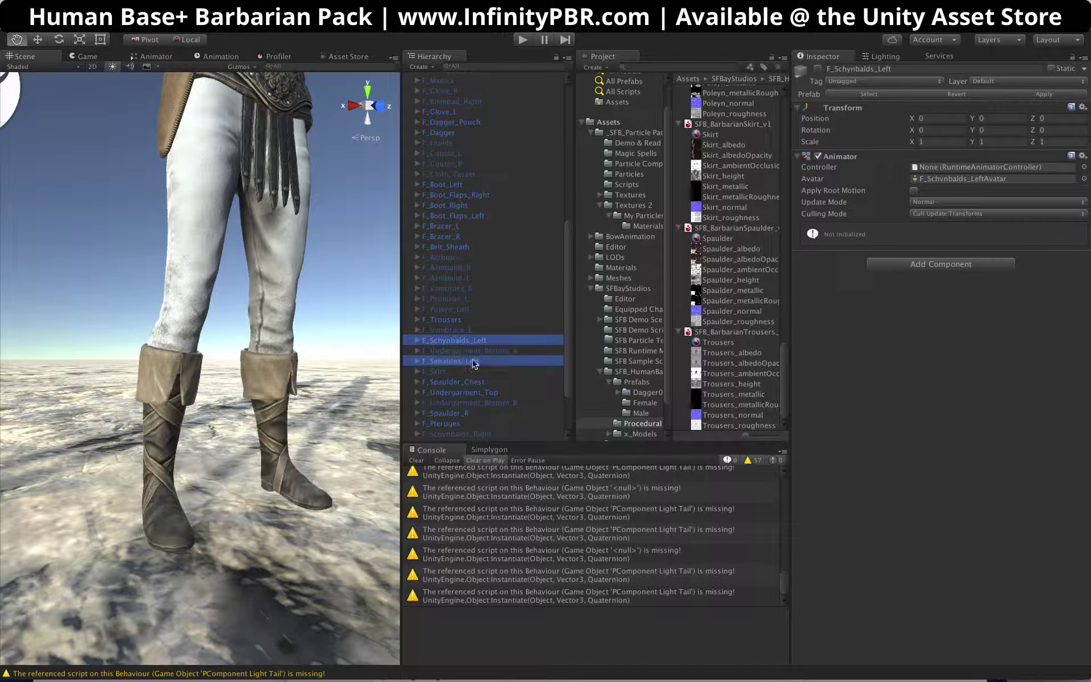
pyautogui.click(818, 68)
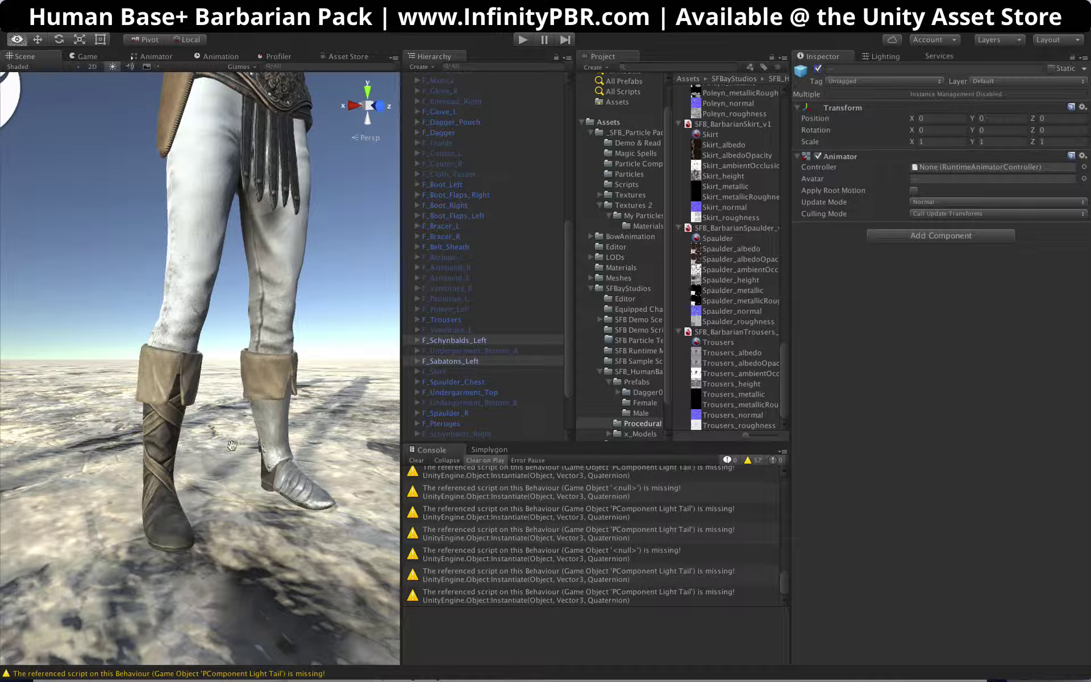
# Step: Toggle the F_Schynbalds_Left shin armor off and back on to compare the leg with and without it
pyautogui.click(469, 341)
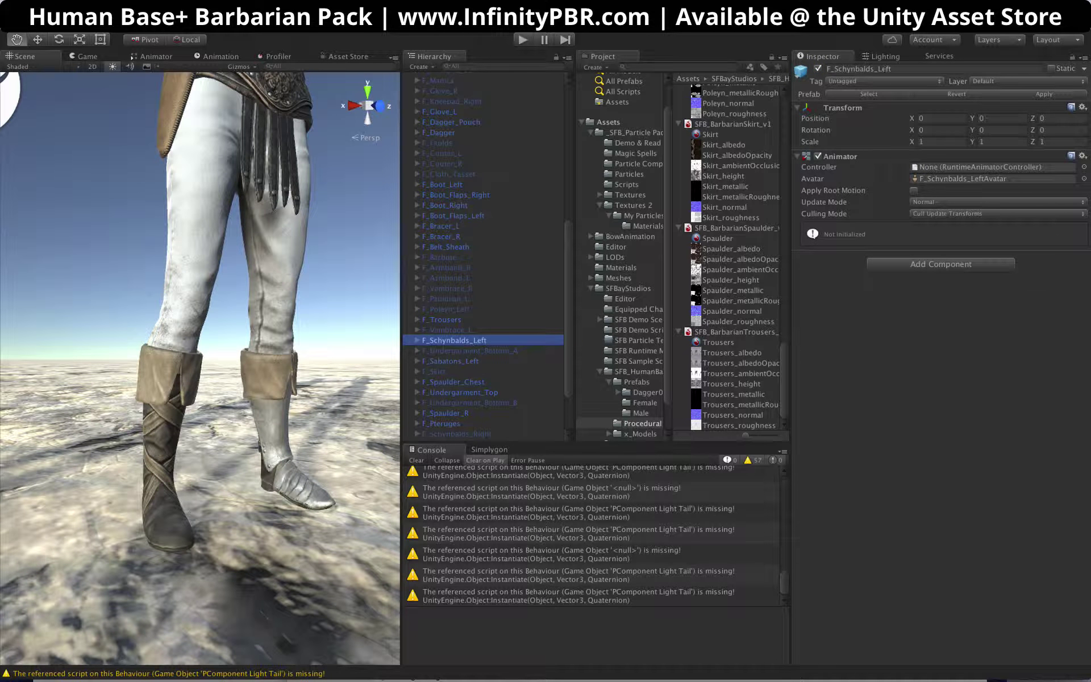
pyautogui.click(819, 69)
pyautogui.click(819, 69)
pyautogui.click(818, 69)
pyautogui.click(818, 69)
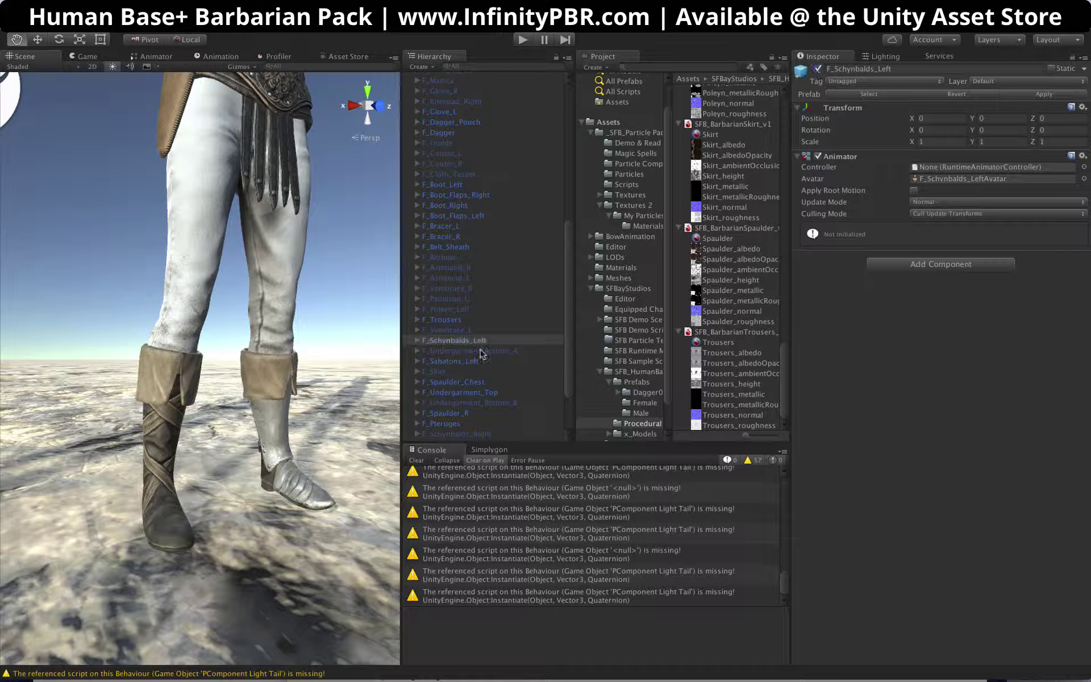
# Step: Toggle the F_Sabatons_Left foot armor off and back on, checking the boot underneath
pyautogui.click(470, 362)
pyautogui.click(817, 69)
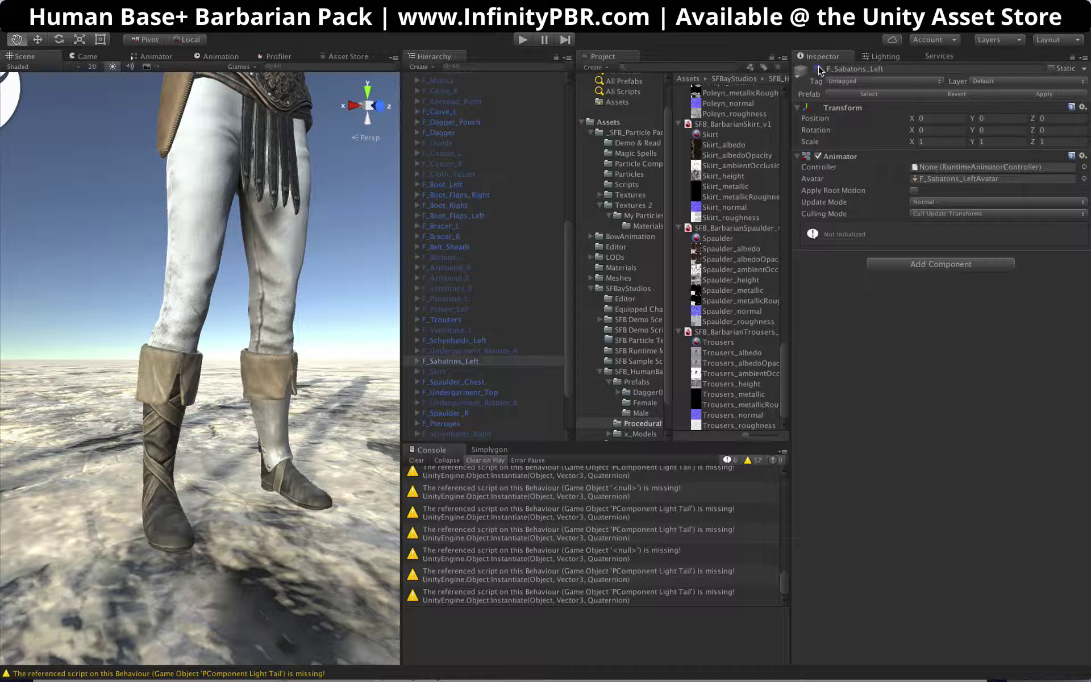
pyautogui.click(817, 68)
pyautogui.keyDown('alt'); pyautogui.moveTo(228, 363); pyautogui.dragTo(305, 403); pyautogui.keyUp('alt')
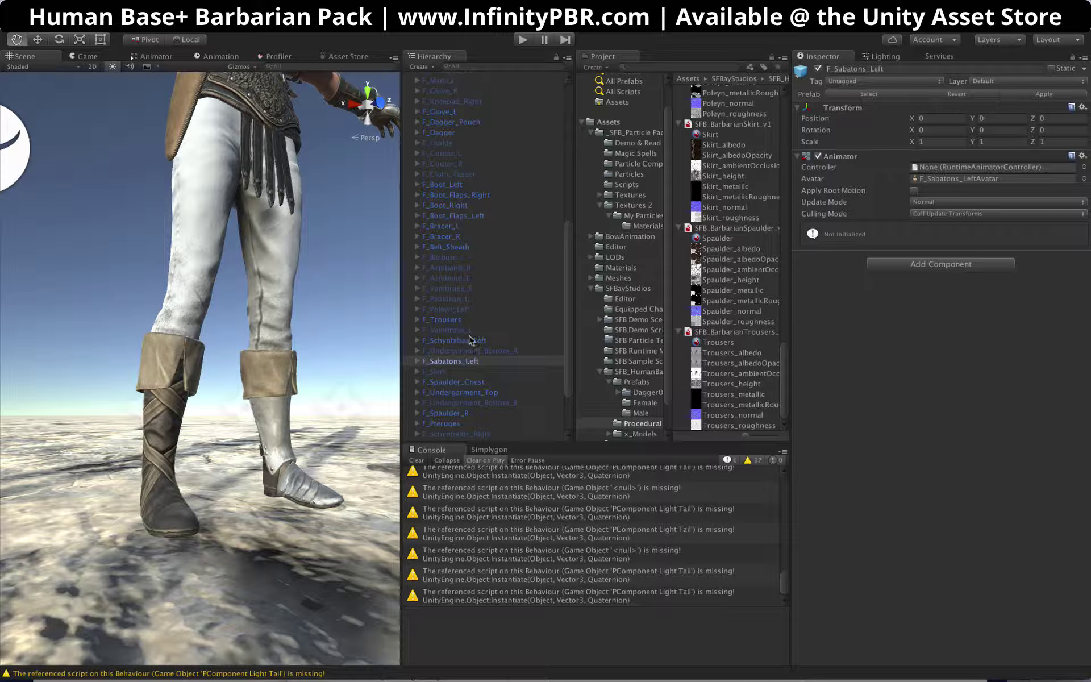
# Step: Deactivate the F_Boot_Flaps_Left object so the left shin armor is uncovered
pyautogui.scroll(3, 464, 329)
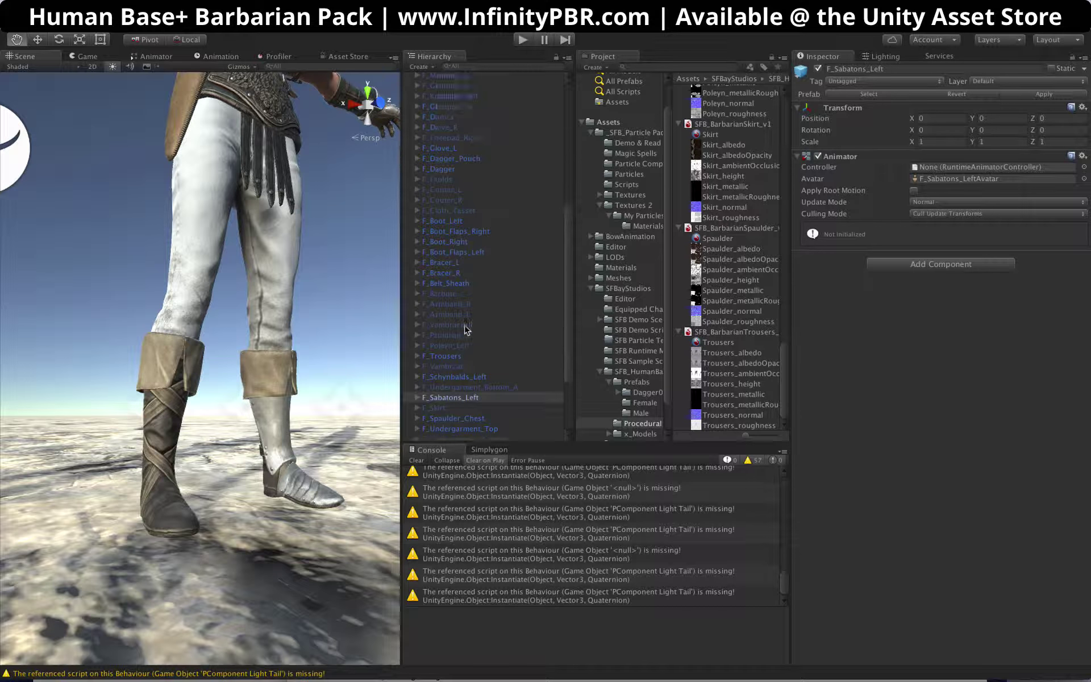
pyautogui.scroll(1, 466, 327)
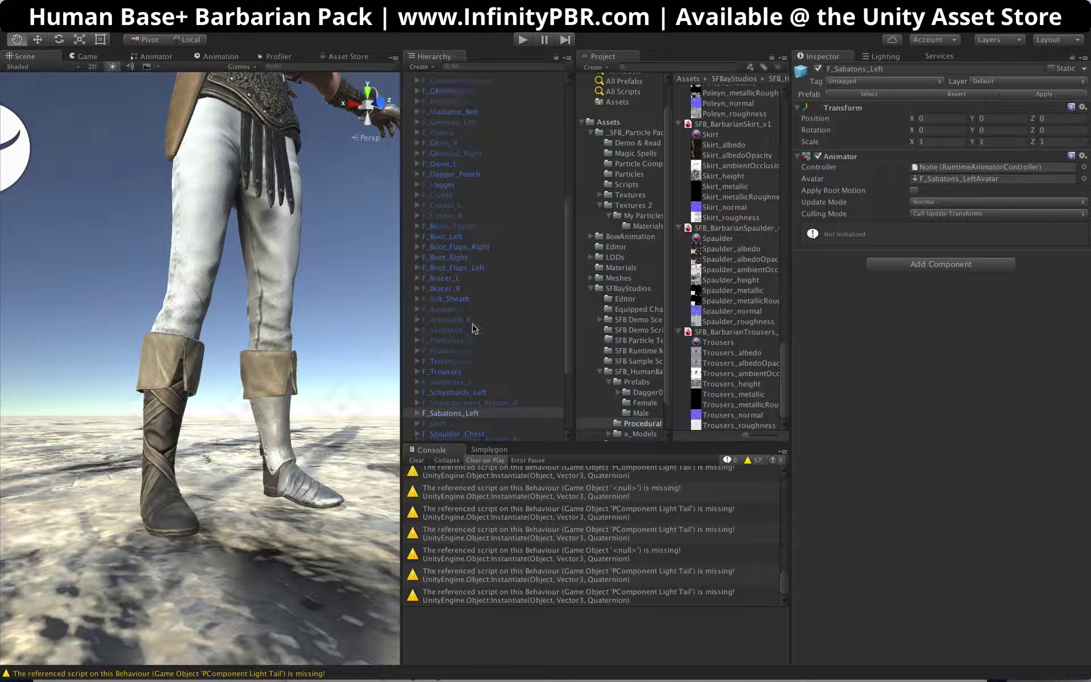
pyautogui.click(470, 267)
pyautogui.click(817, 71)
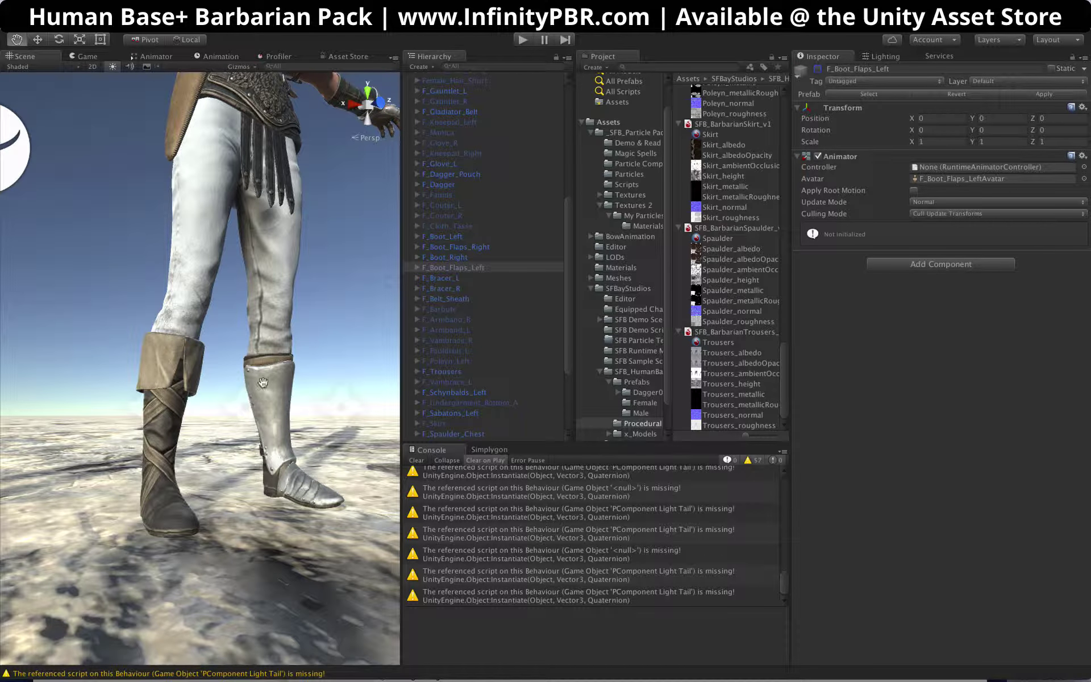
pyautogui.keyDown('alt'); pyautogui.moveTo(261, 383); pyautogui.dragTo(216, 454); pyautogui.keyUp('alt')
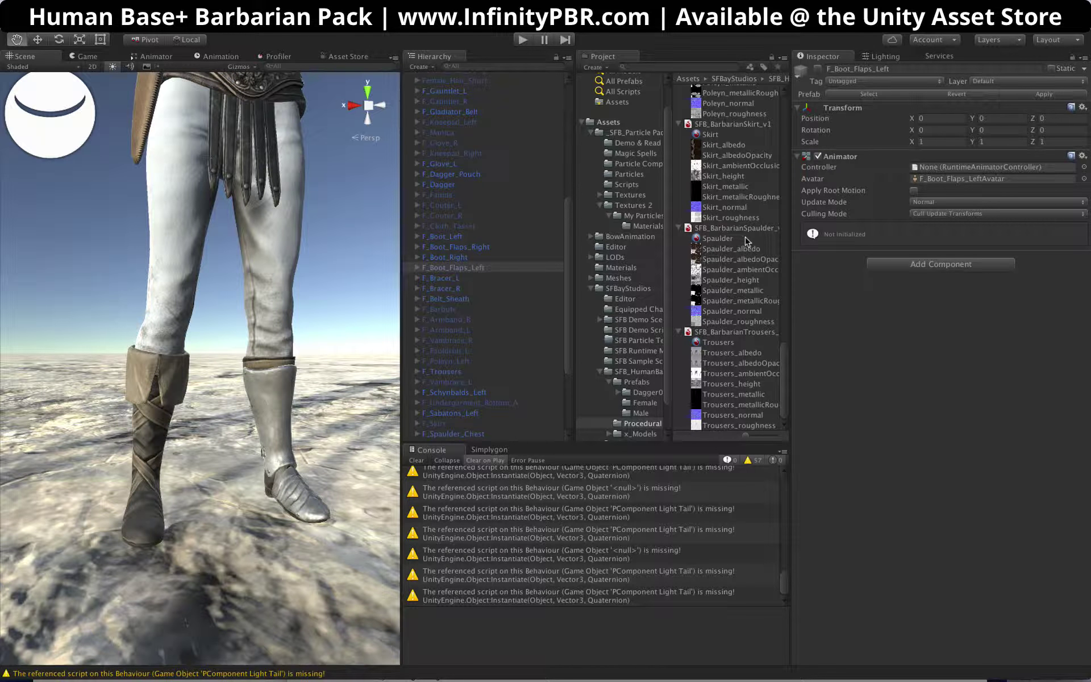
# Step: Select the Boots procedural material of SFB_BarbarianBoots_v4 and review its customizable property groups
pyautogui.scroll(15, 747, 245)
pyautogui.click(712, 205)
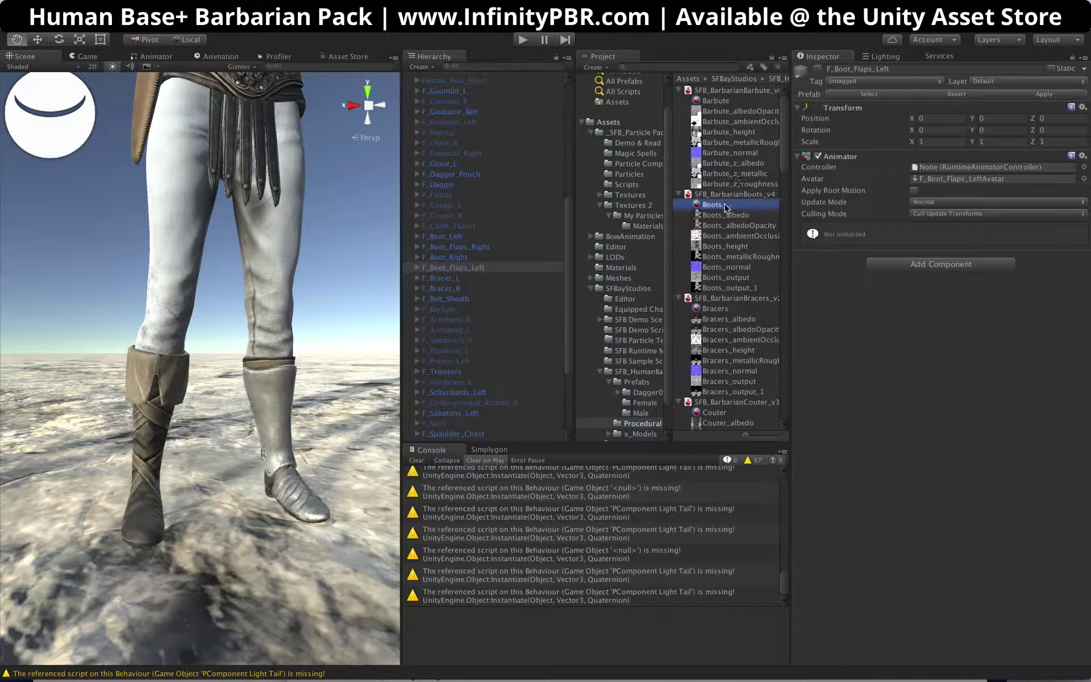
pyautogui.moveTo(913, 526); pyautogui.dragTo(890, 511)
pyautogui.scroll(-10, 867, 307)
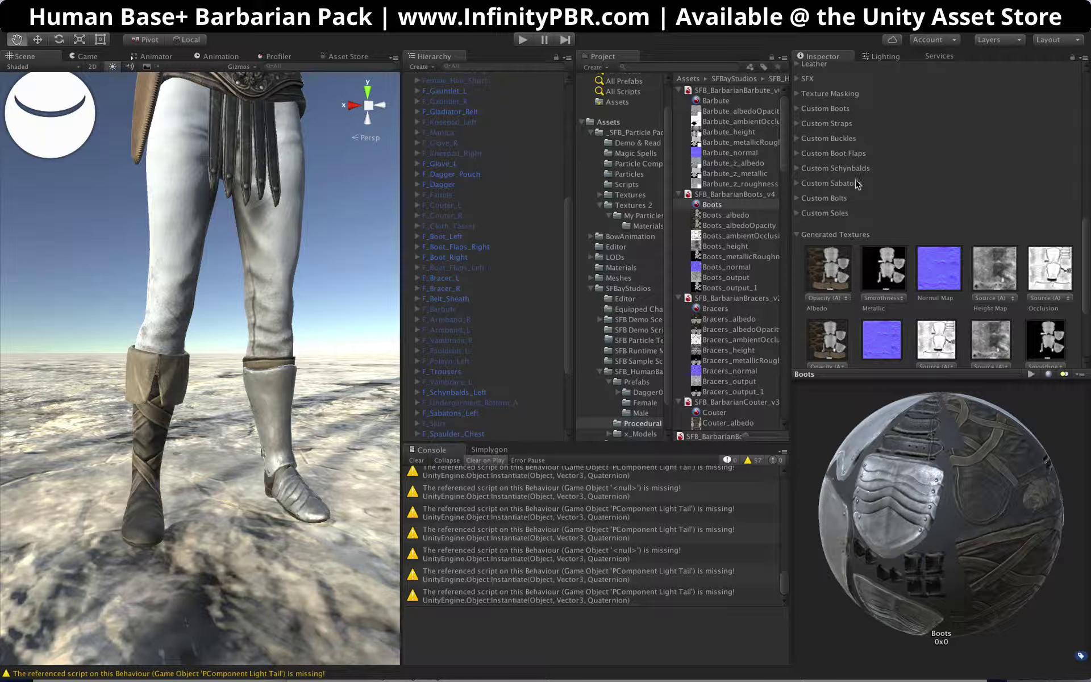
pyautogui.scroll(3, 858, 183)
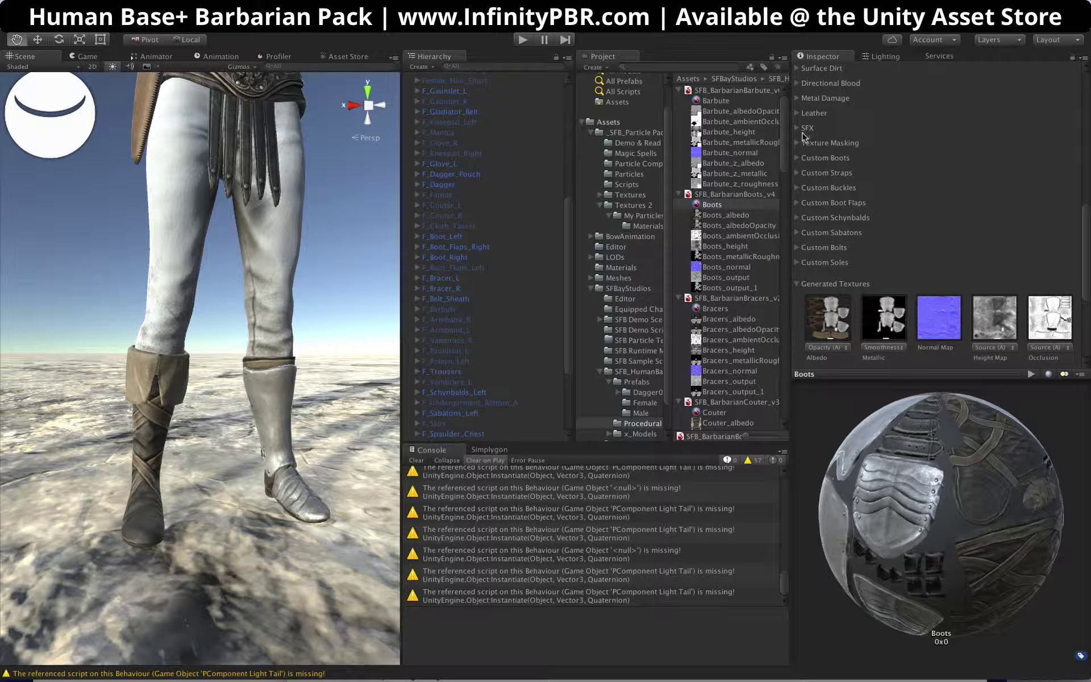
pyautogui.moveTo(155, 435)
pyautogui.mouseDown()
pyautogui.moveTo(171, 432)
pyautogui.moveTo(157, 436)
pyautogui.mouseUp()
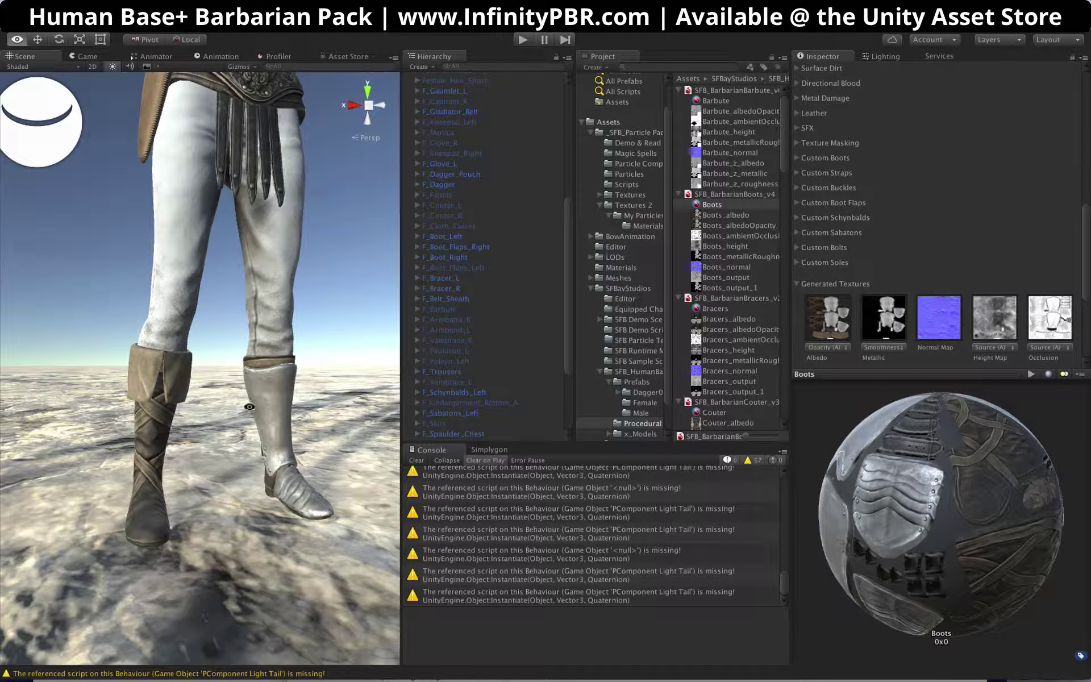
pyautogui.scroll(5, 866, 207)
pyautogui.scroll(10, 866, 206)
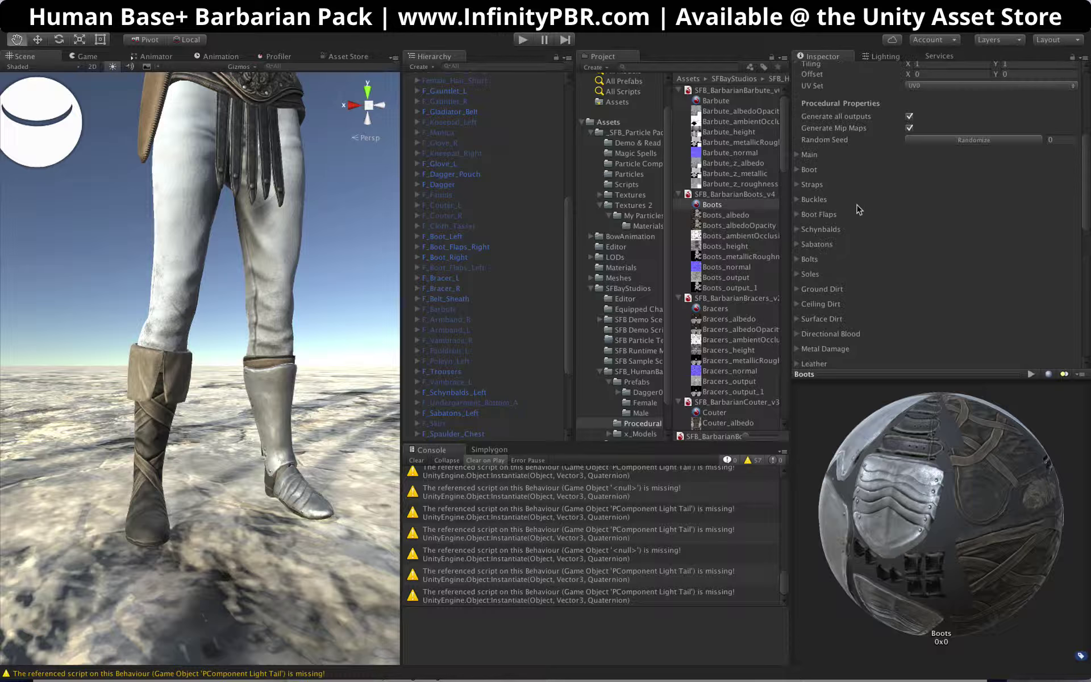
# Step: Set the Boot properties of the Boots material to Hue 0.173 and Saturation 0.683
pyautogui.click(797, 170)
pyautogui.scroll(3, 126, 437)
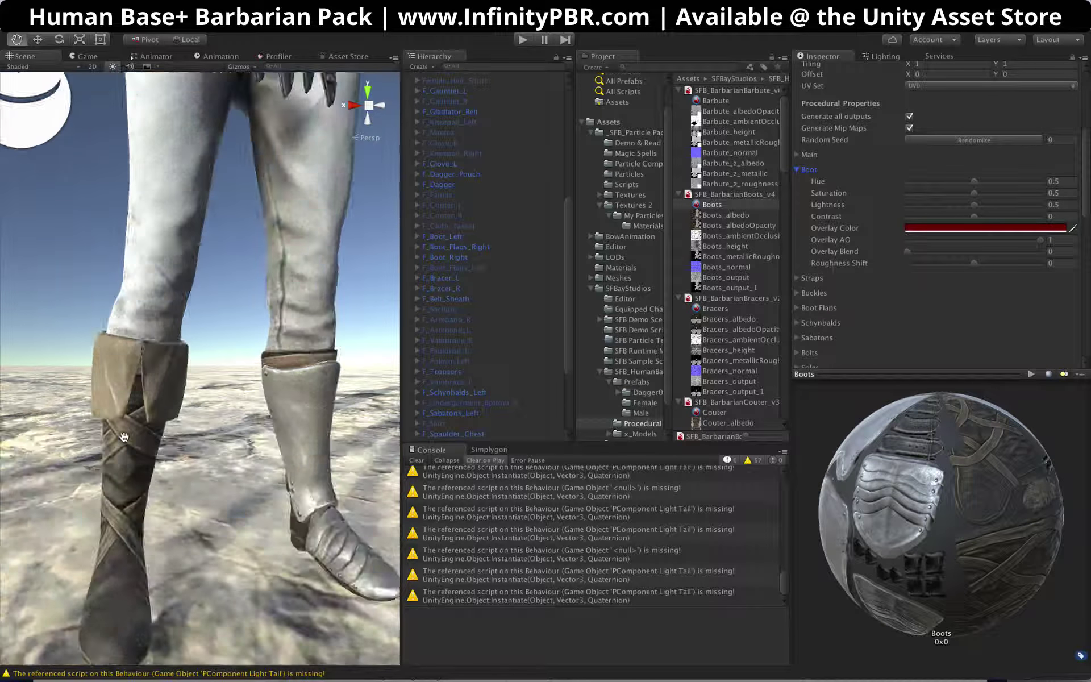
pyautogui.scroll(-3, 126, 437)
pyautogui.scroll(3, 126, 438)
pyautogui.keyDown('alt'); pyautogui.moveTo(120, 461); pyautogui.dragTo(317, 373); pyautogui.keyUp('alt')
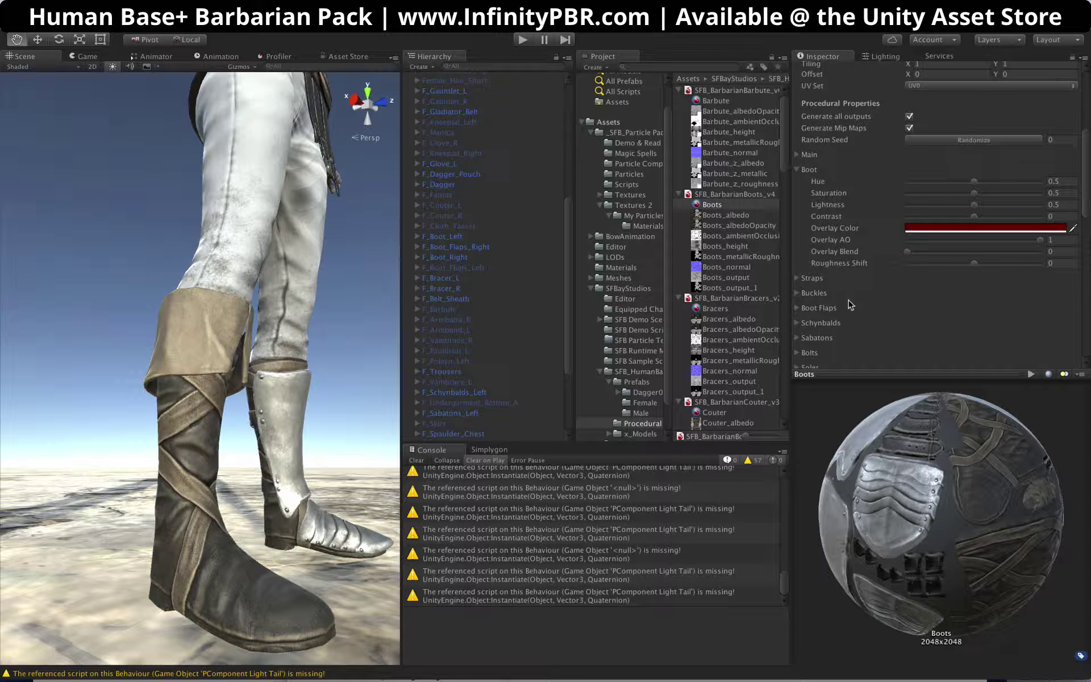
pyautogui.moveTo(975, 192); pyautogui.dragTo(930, 181)
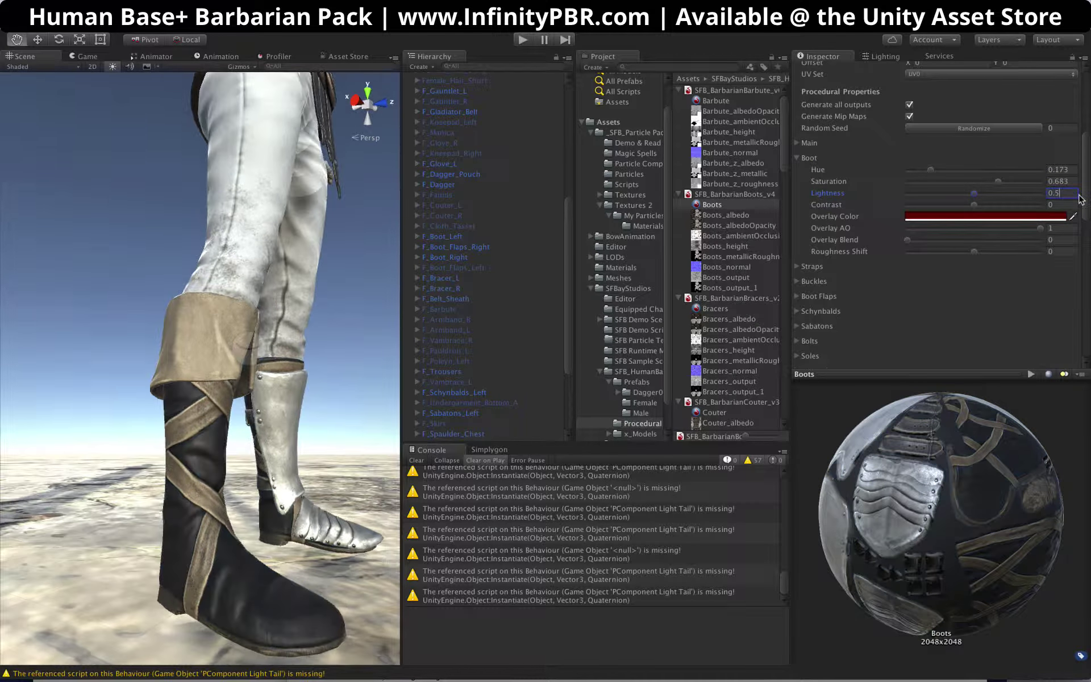
# Step: Darken the boot straps with Hue 0.282, Lightness 0.341 and Roughness Shift -0.201
pyautogui.moveTo(974, 208)
pyautogui.mouseDown()
pyautogui.moveTo(993, 211)
pyautogui.moveTo(945, 184)
pyautogui.moveTo(953, 209)
pyautogui.mouseUp()
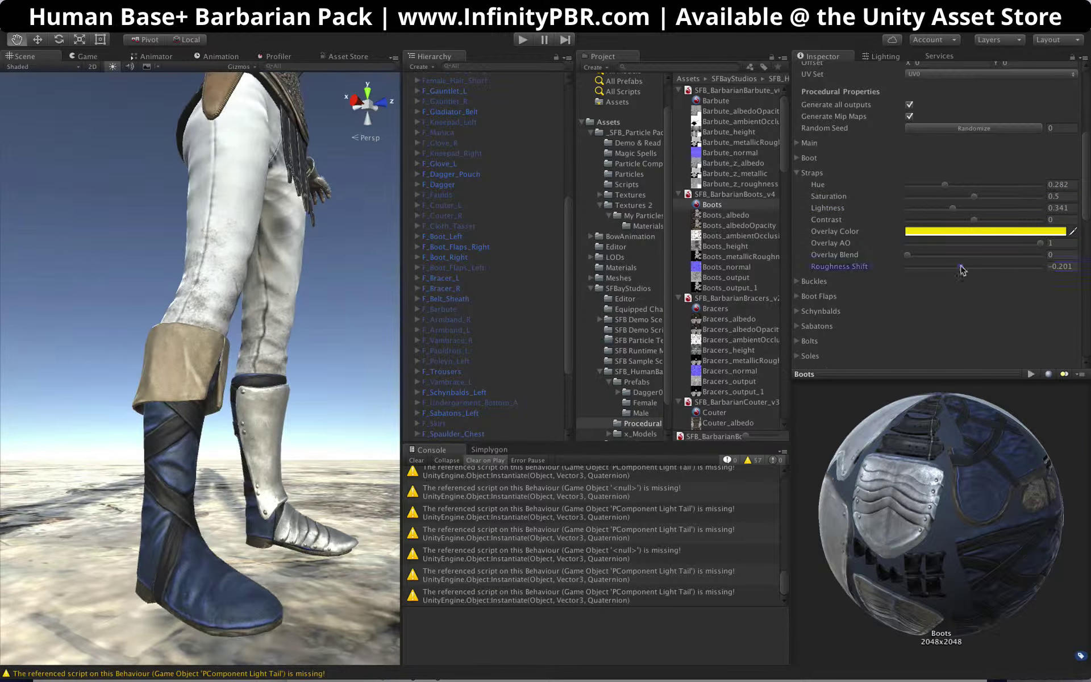
pyautogui.moveTo(974, 266); pyautogui.dragTo(961, 266)
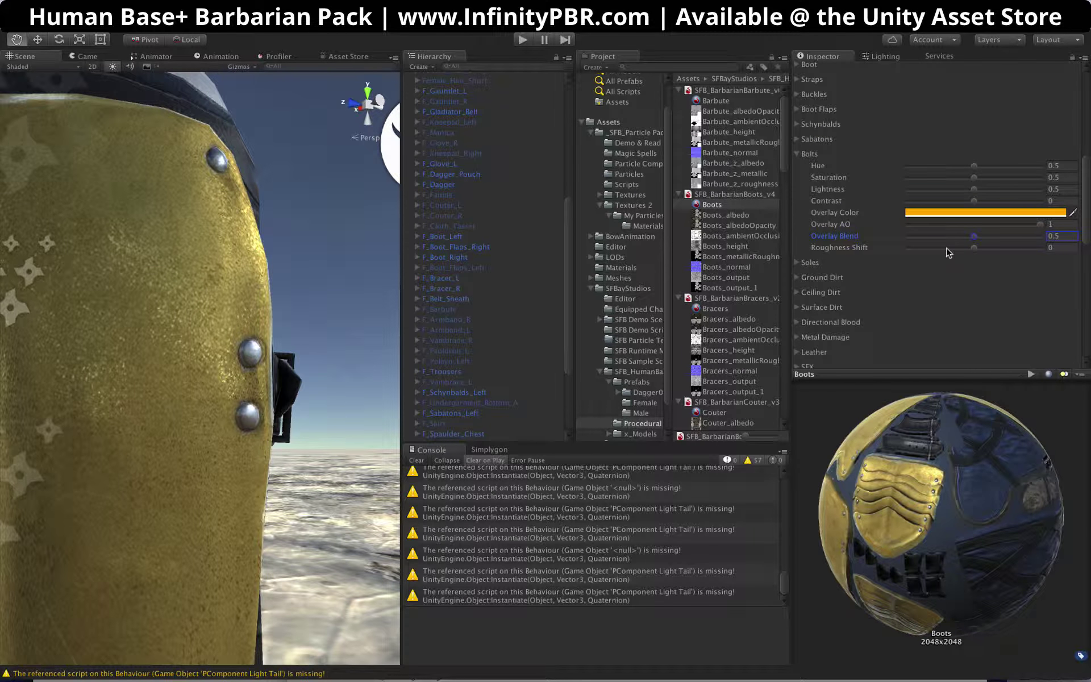
# Step: Set the Bolts to Lightness 0.595 and Roughness Shift -0.406, and check the result on the legs
pyautogui.click(948, 249)
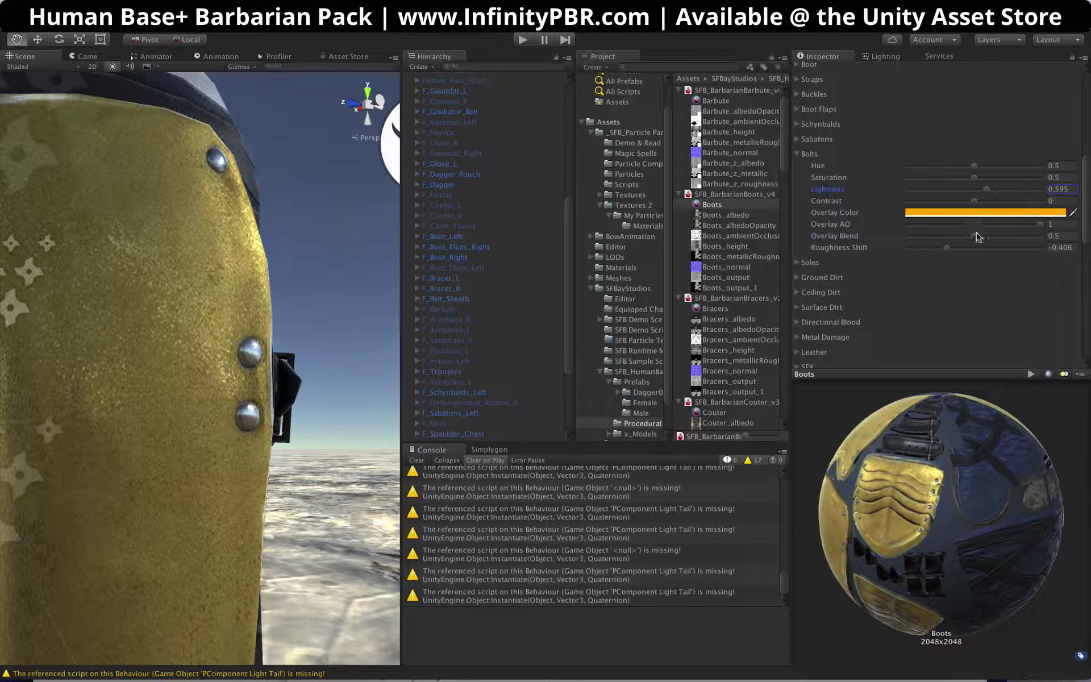
pyautogui.scroll(-5, 196, 391)
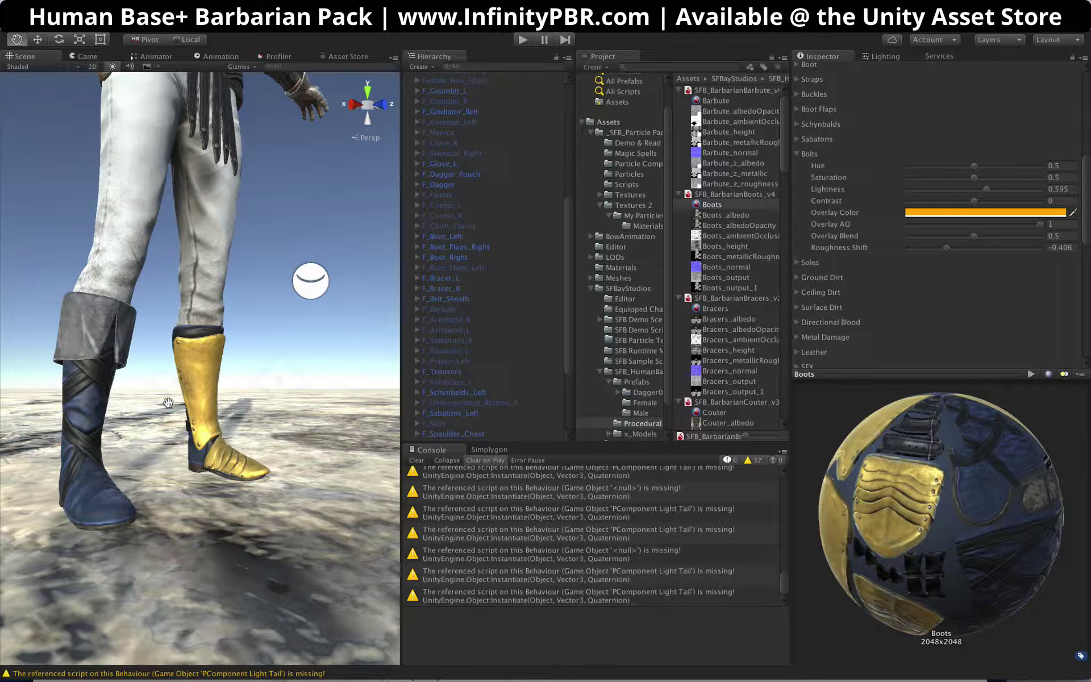
pyautogui.scroll(3, 168, 402)
pyautogui.keyDown('alt'); pyautogui.moveTo(165, 405); pyautogui.dragTo(380, 378); pyautogui.keyUp('alt')
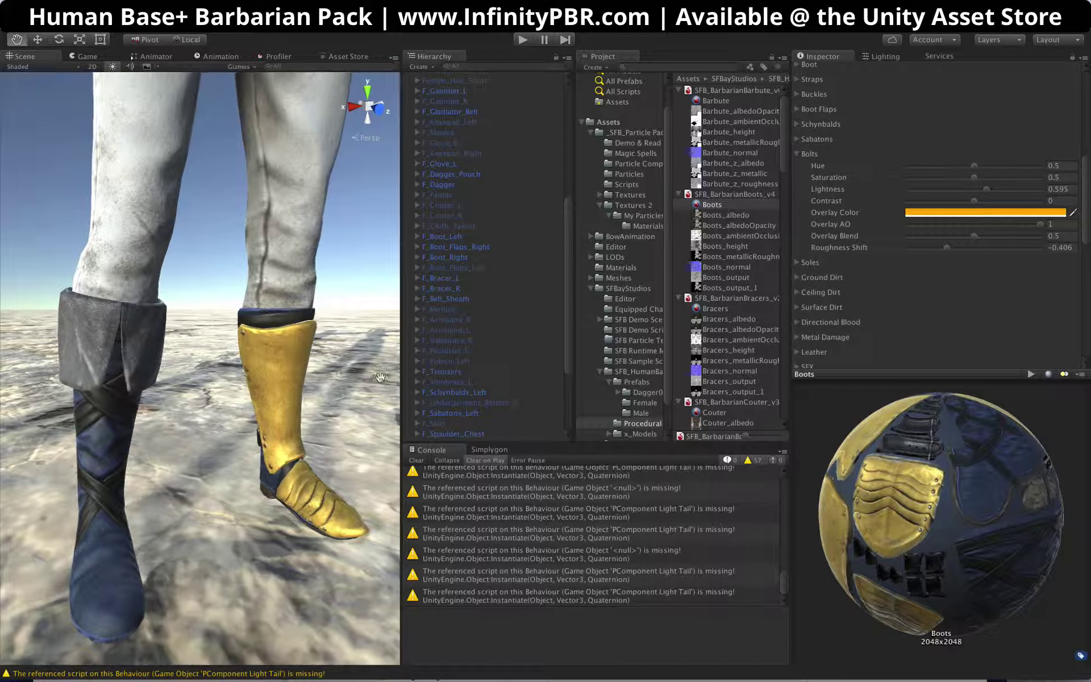
# Step: Set the Ground Dirt roughness to 0.79 and its color to the dark brown preset 281A0C
pyautogui.click(797, 154)
pyautogui.click(797, 184)
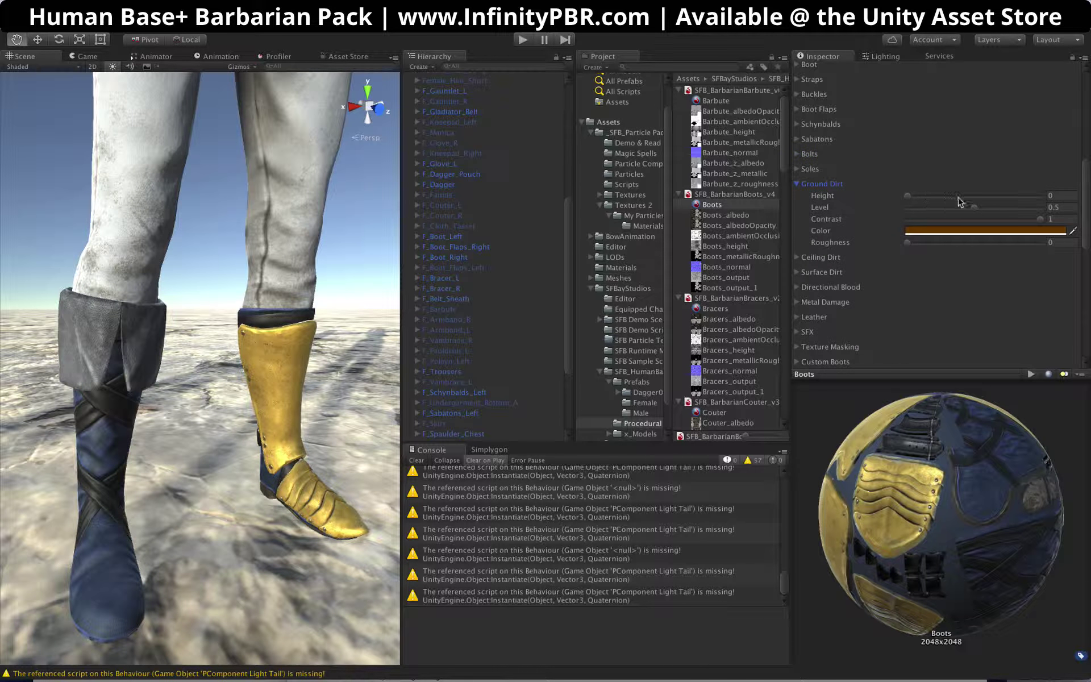
pyautogui.click(1012, 242)
pyautogui.click(988, 230)
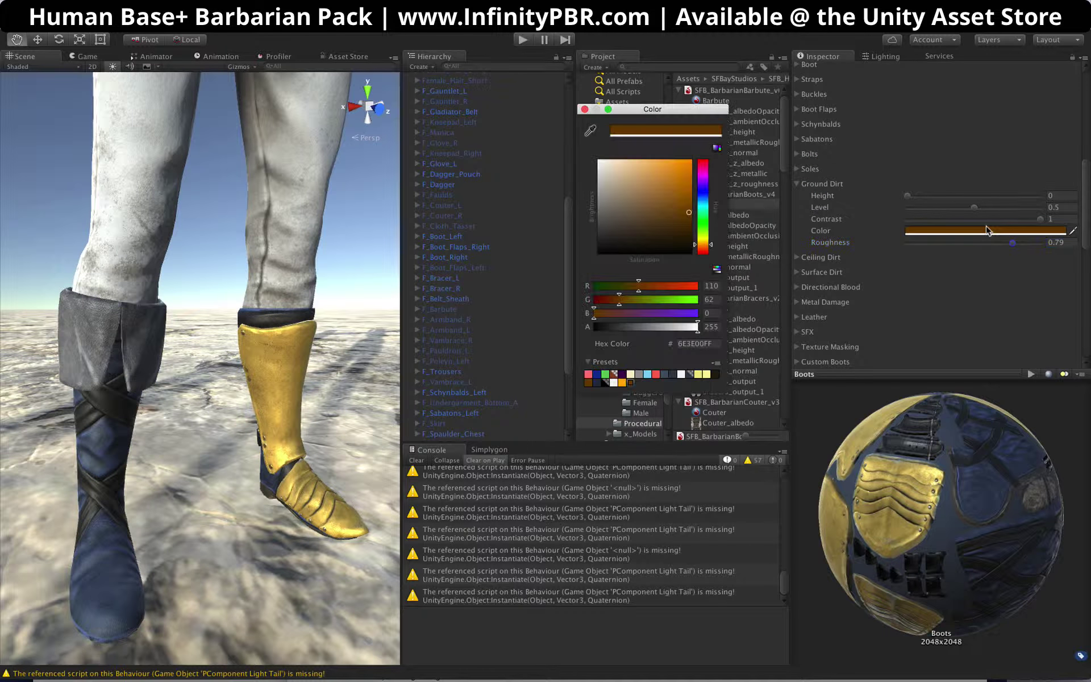
pyautogui.click(714, 375)
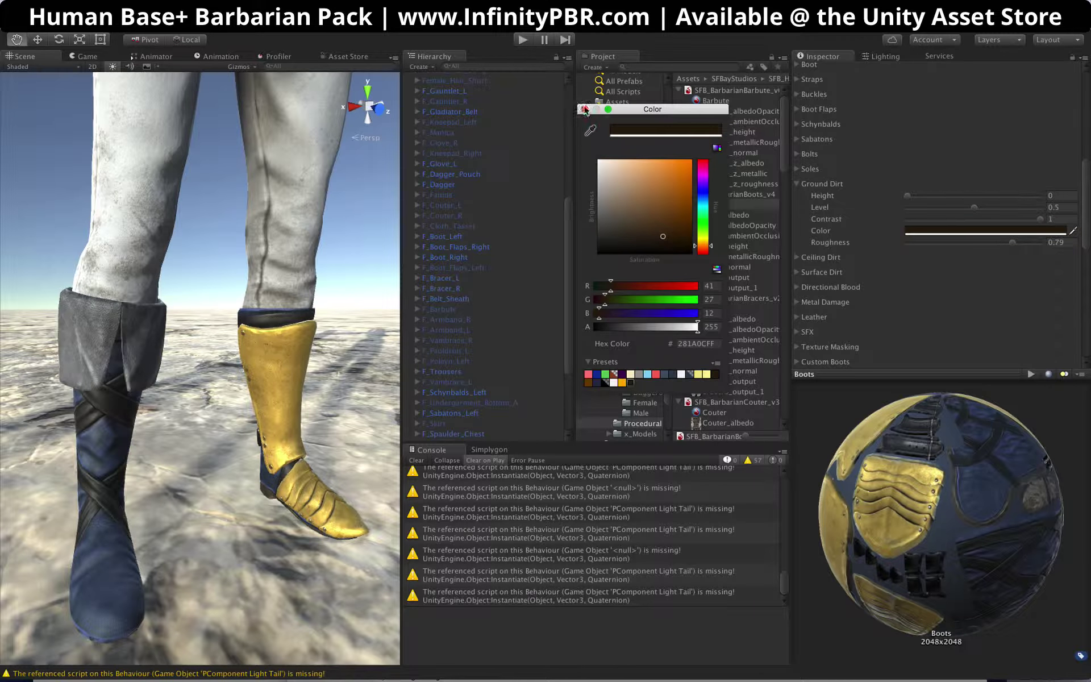
pyautogui.click(584, 109)
# Step: Apply Ground Dirt to the boots with Height 0.297 and Contrast 0.326, and inspect it at an angle
pyautogui.click(947, 196)
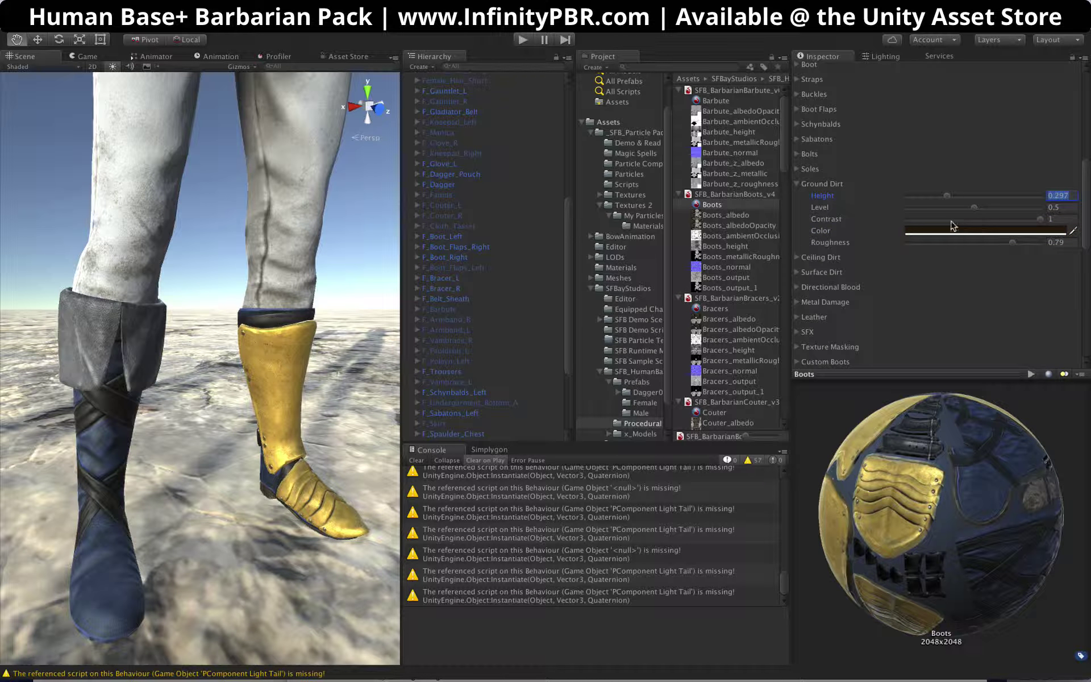
pyautogui.click(951, 218)
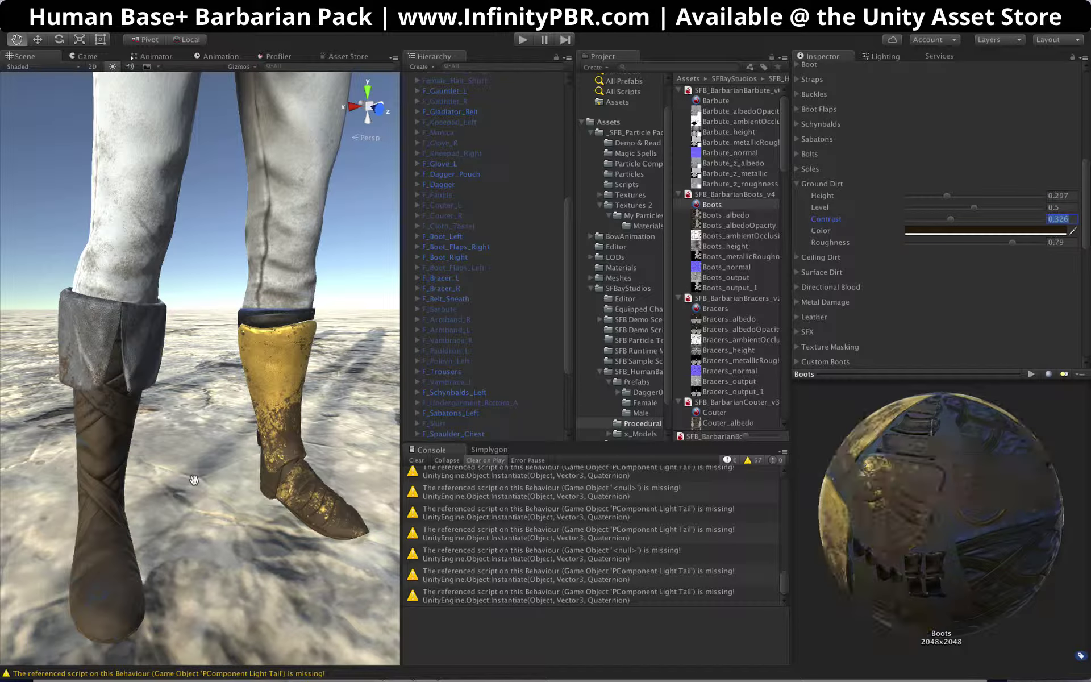
pyautogui.keyDown('alt'); pyautogui.moveTo(190, 509); pyautogui.dragTo(249, 420); pyautogui.keyUp('alt')
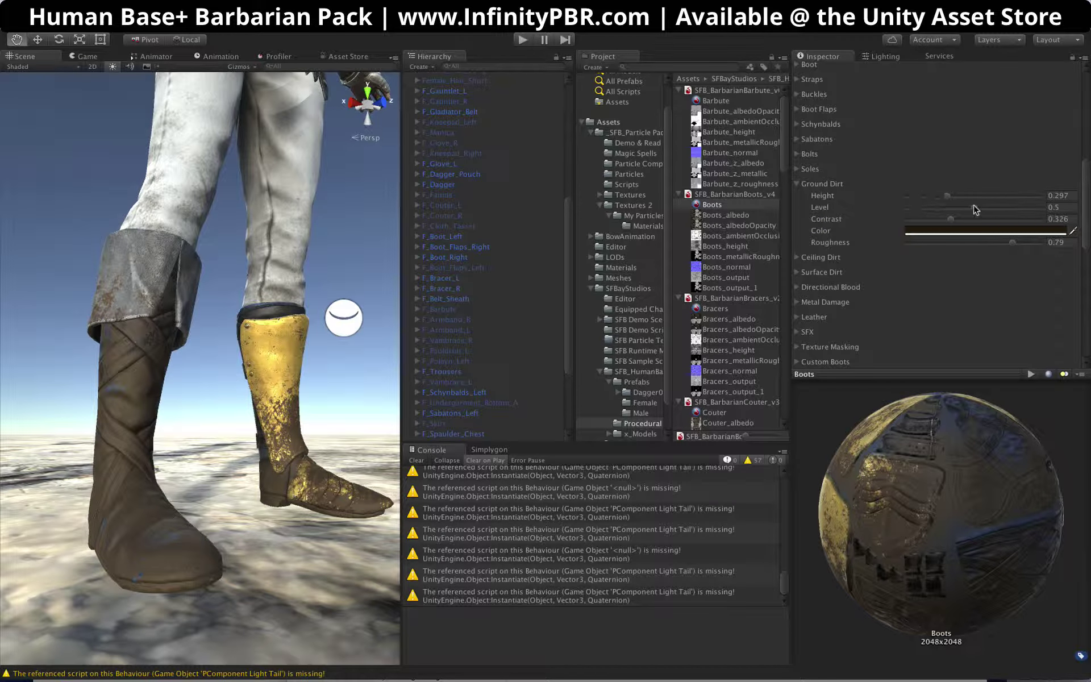
# Step: Try a Ground Dirt Contrast of 1 and compare the look of the dirt on the boots
pyautogui.click(1071, 219)
pyautogui.write('1')
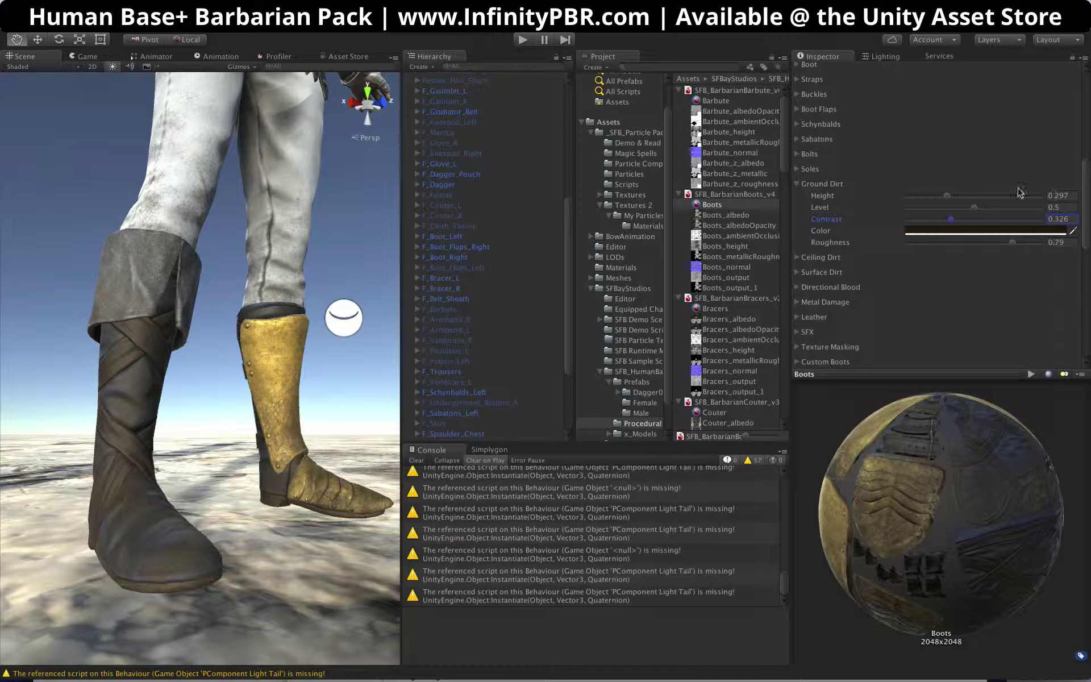
pyautogui.click(1071, 195)
pyautogui.keyDown('alt'); pyautogui.moveTo(265, 388); pyautogui.dragTo(235, 355); pyautogui.keyUp('alt')
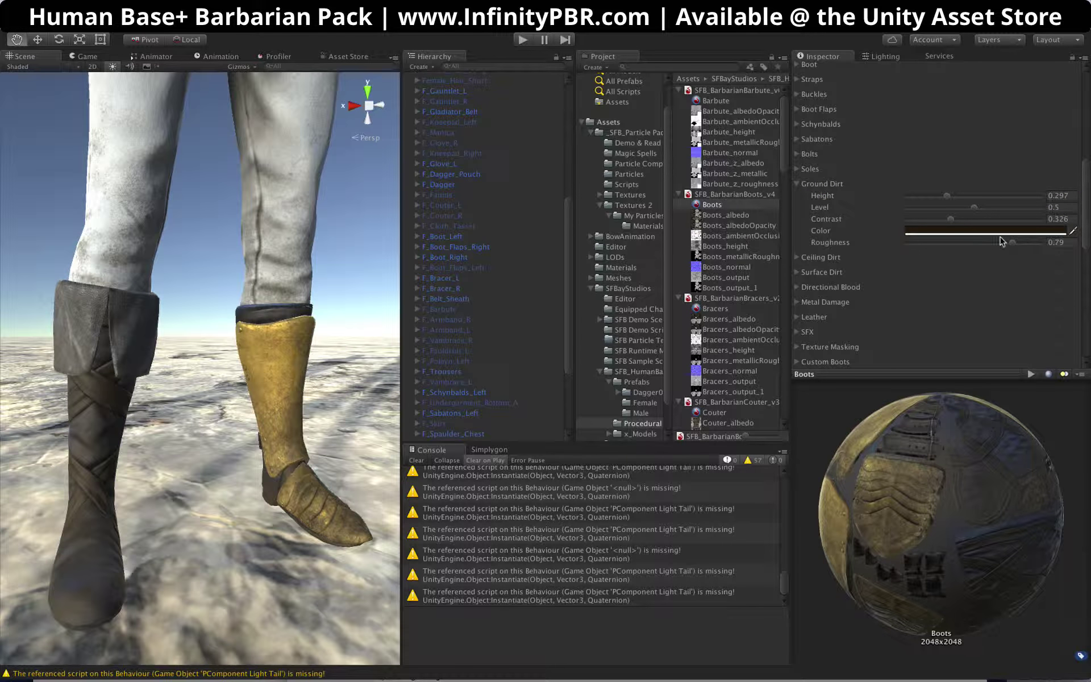
# Step: Reduce the Ground Dirt Level on the Boots material to 0.312
pyautogui.click(1059, 208)
pyautogui.click(1068, 242)
pyautogui.moveTo(952, 207); pyautogui.dragTo(949, 207)
# Step: Examine the dirtied boots and leg armor from several sides, up close and on the whole character
pyautogui.keyDown('alt'); pyautogui.moveTo(208, 381); pyautogui.dragTo(194, 244); pyautogui.keyUp('alt')
pyautogui.keyDown('alt'); pyautogui.moveTo(151, 434); pyautogui.dragTo(81, 424); pyautogui.keyUp('alt')
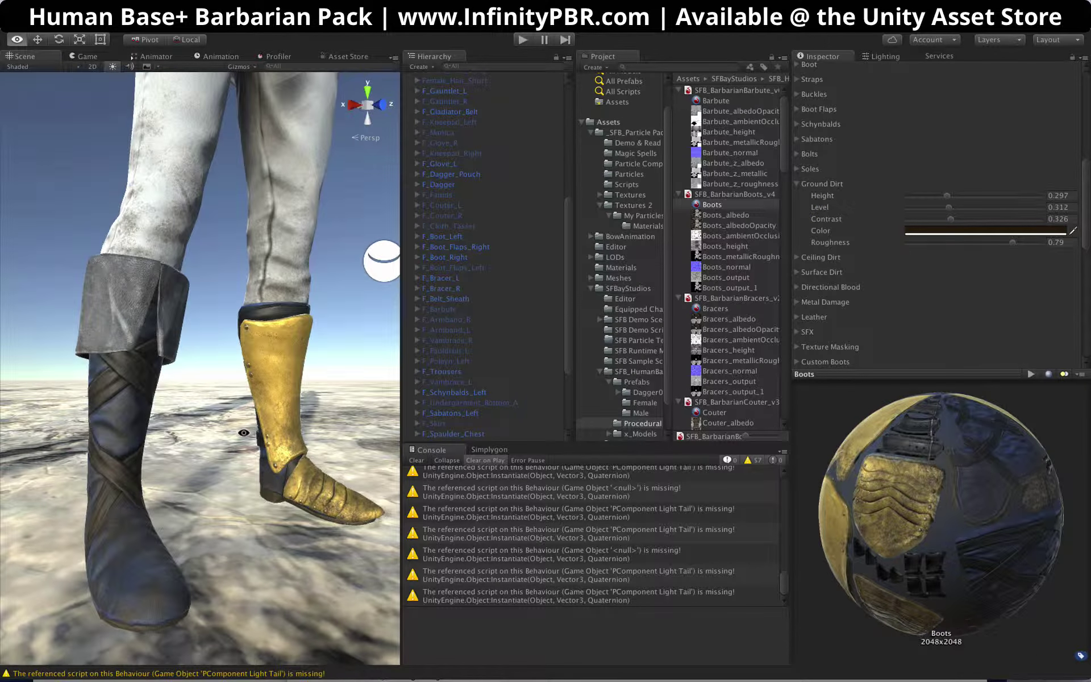
pyautogui.keyDown('alt'); pyautogui.moveTo(243, 432); pyautogui.dragTo(193, 370); pyautogui.keyUp('alt')
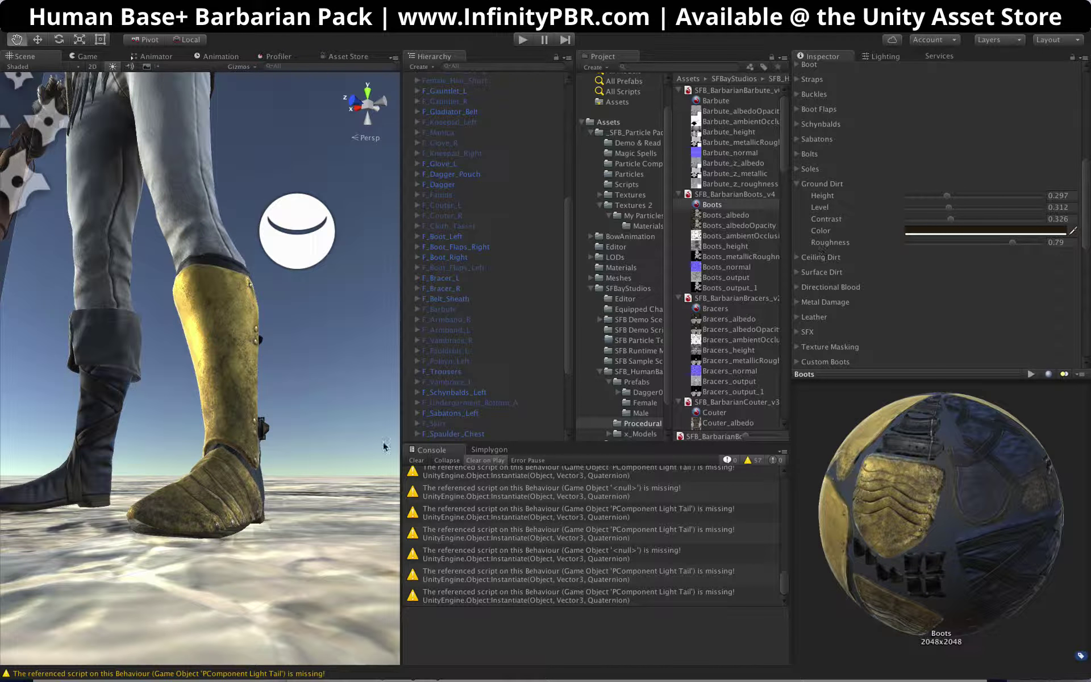
pyautogui.keyDown('alt'); pyautogui.moveTo(254, 455); pyautogui.dragTo(480, 517); pyautogui.keyUp('alt')
pyautogui.scroll(-5, 111, 395)
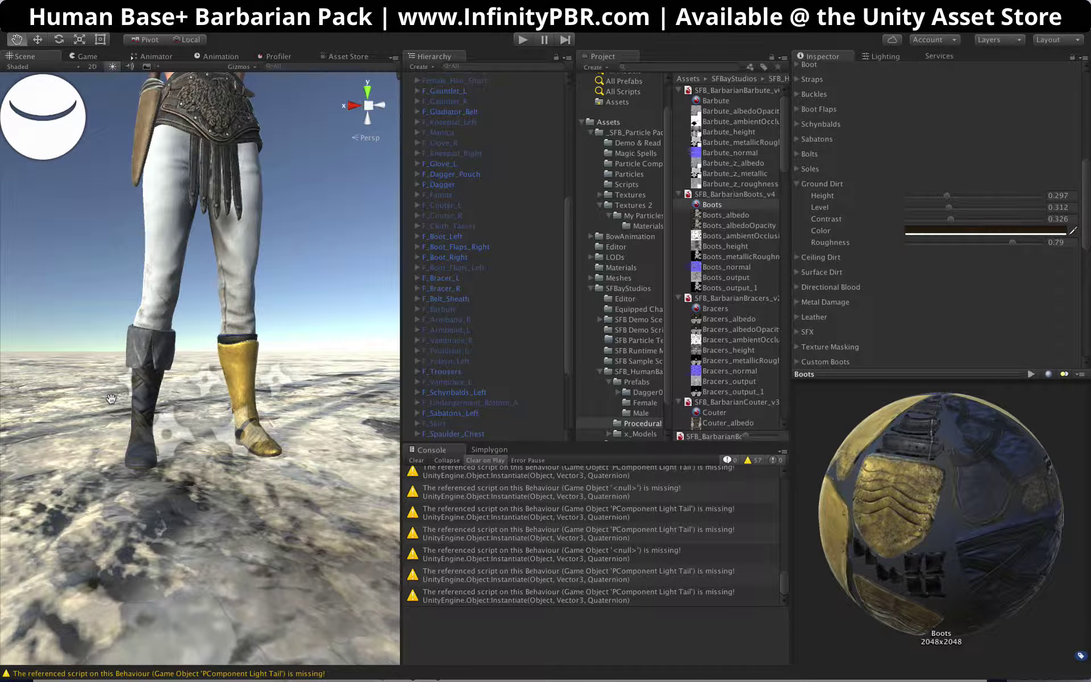
pyautogui.keyDown('alt'); pyautogui.moveTo(111, 398); pyautogui.dragTo(95, 277); pyautogui.keyUp('alt')
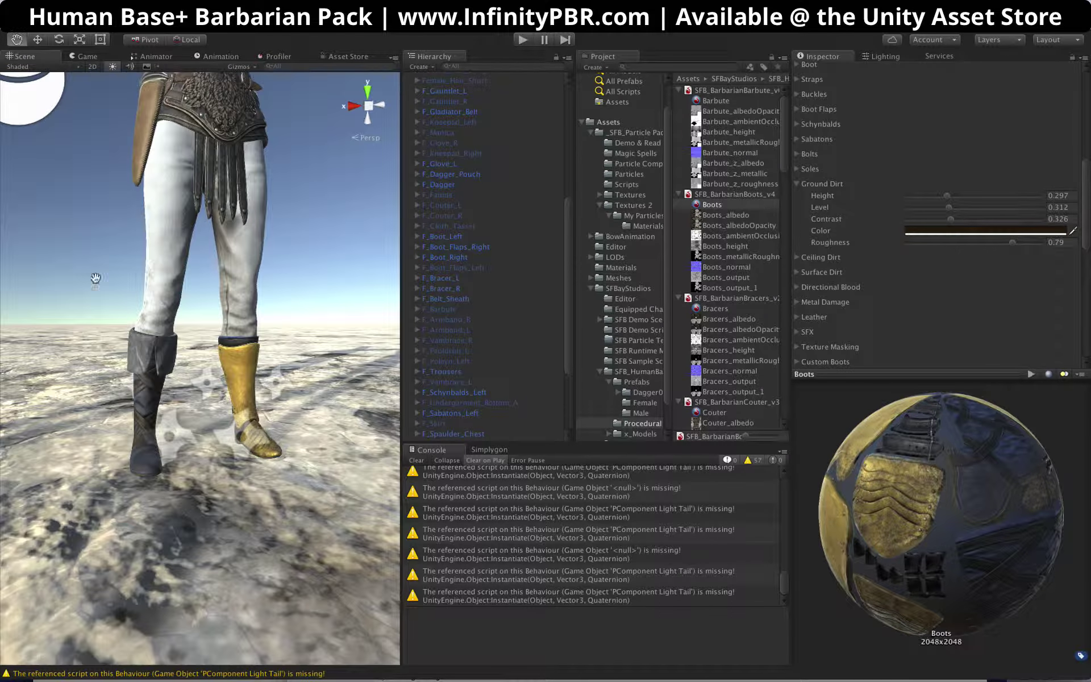
pyautogui.scroll(-5, 172, 254)
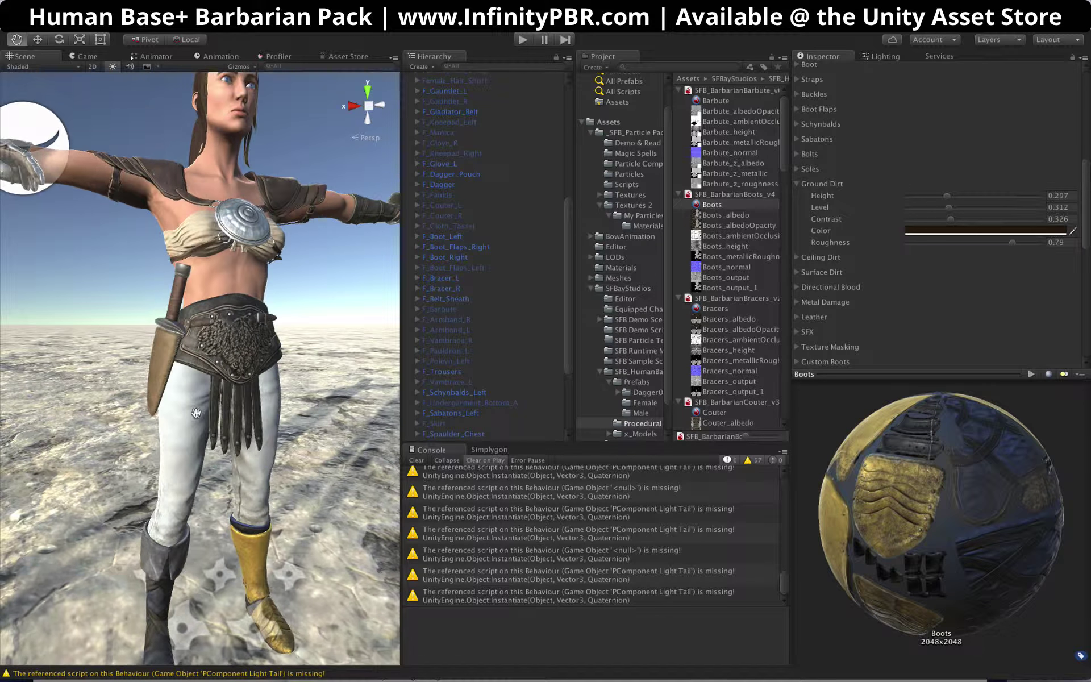
pyautogui.scroll(5, 177, 296)
pyautogui.scroll(-5, 183, 341)
pyautogui.scroll(6, 189, 381)
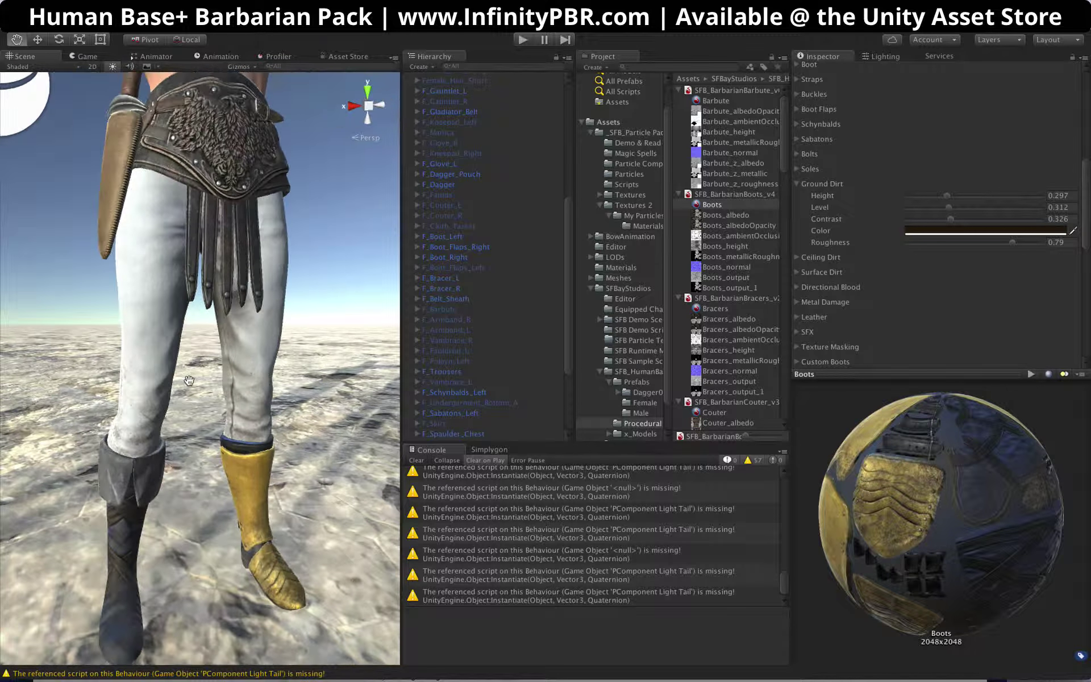
# Step: Frame the armored legs from a low angle and bring up the Boots material's options for Reset and bitmap export
pyautogui.keyDown('alt'); pyautogui.moveTo(189, 381); pyautogui.dragTo(188, 449); pyautogui.keyUp('alt')
pyautogui.scroll(10, 1033, 146)
pyautogui.click(1074, 68)
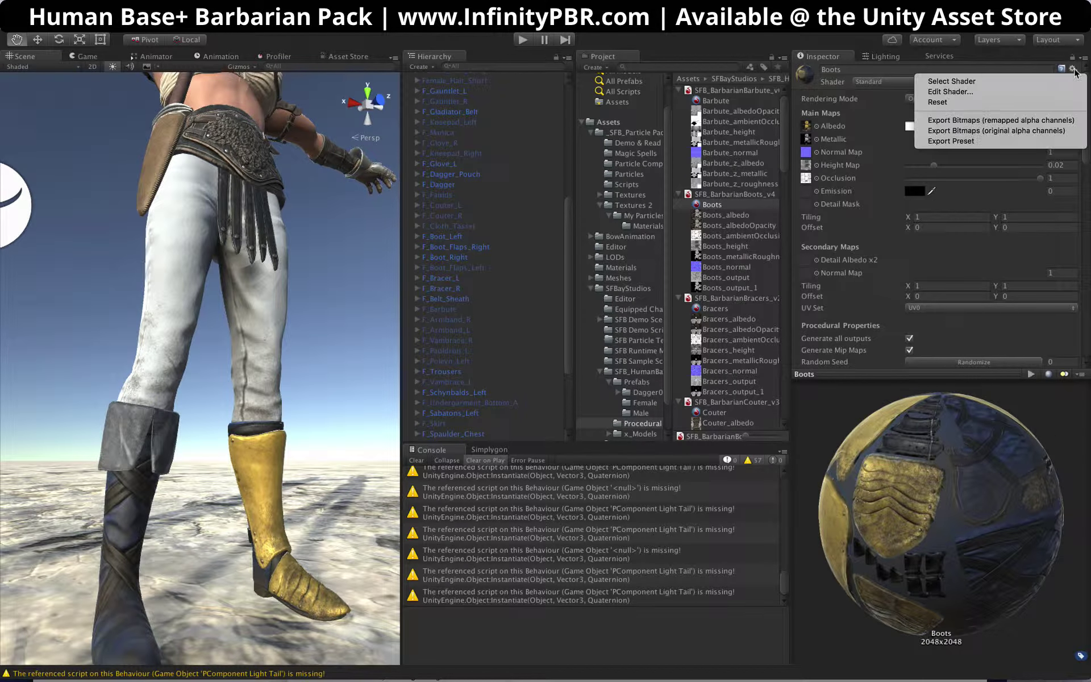
pyautogui.click(978, 106)
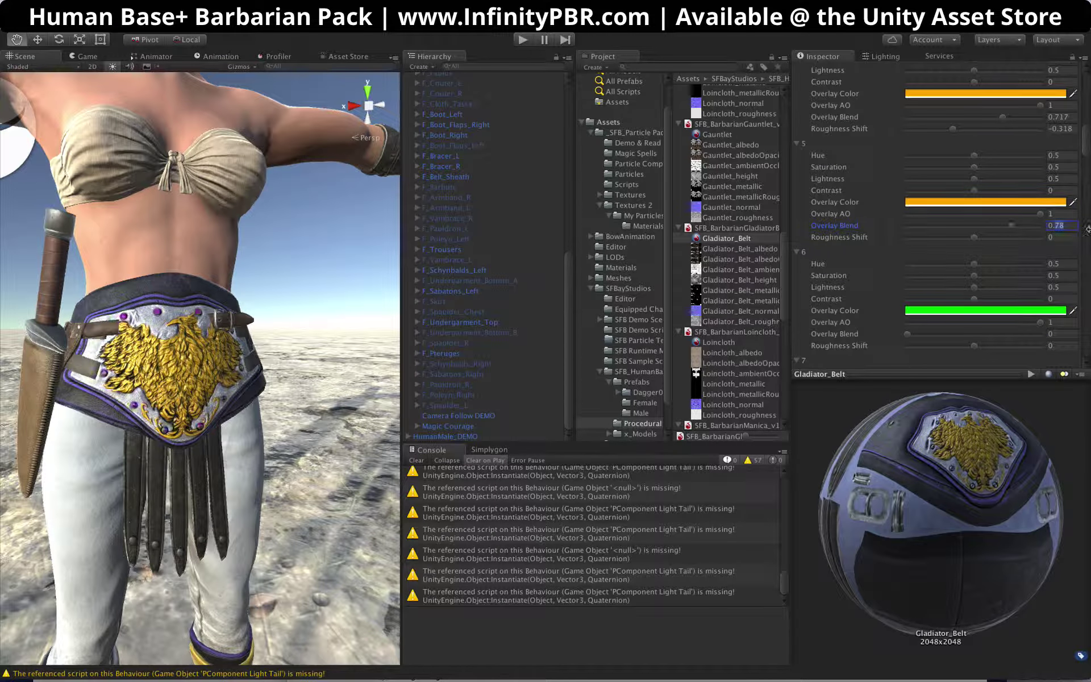
# Step: Raise an Overlay Blend on the Faulds material to turn its metal studs and belt tip gold, and select the F_Faulds piece
pyautogui.scroll(-2, 1063, 205)
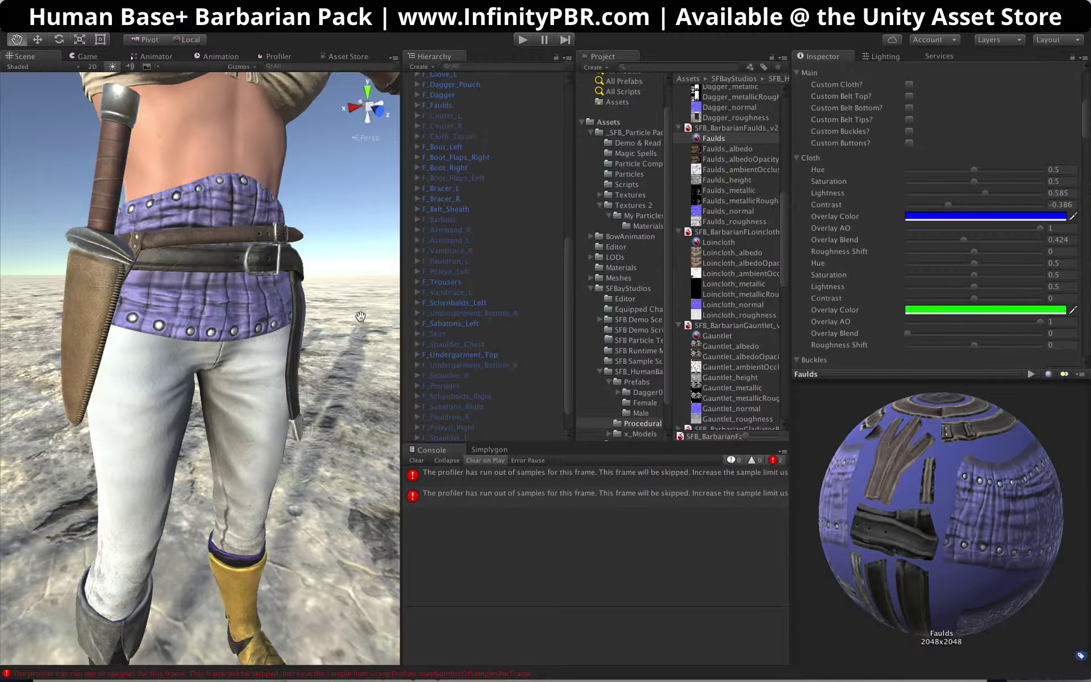
pyautogui.scroll(-4, 966, 239)
pyautogui.moveTo(907, 250); pyautogui.dragTo(1009, 253)
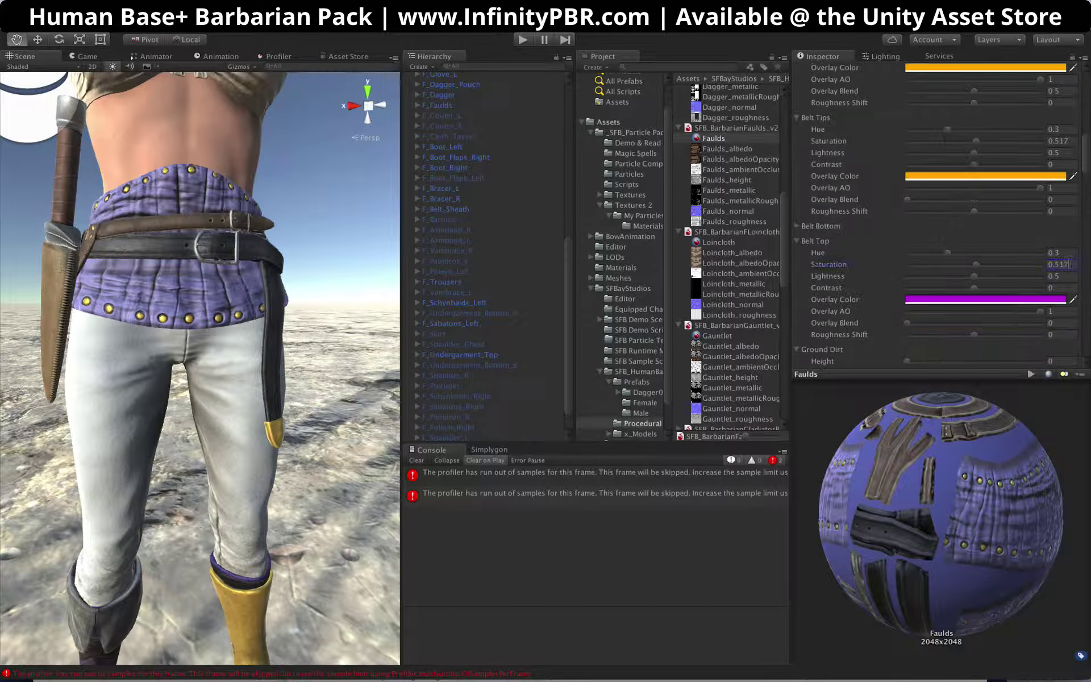
pyautogui.click(438, 106)
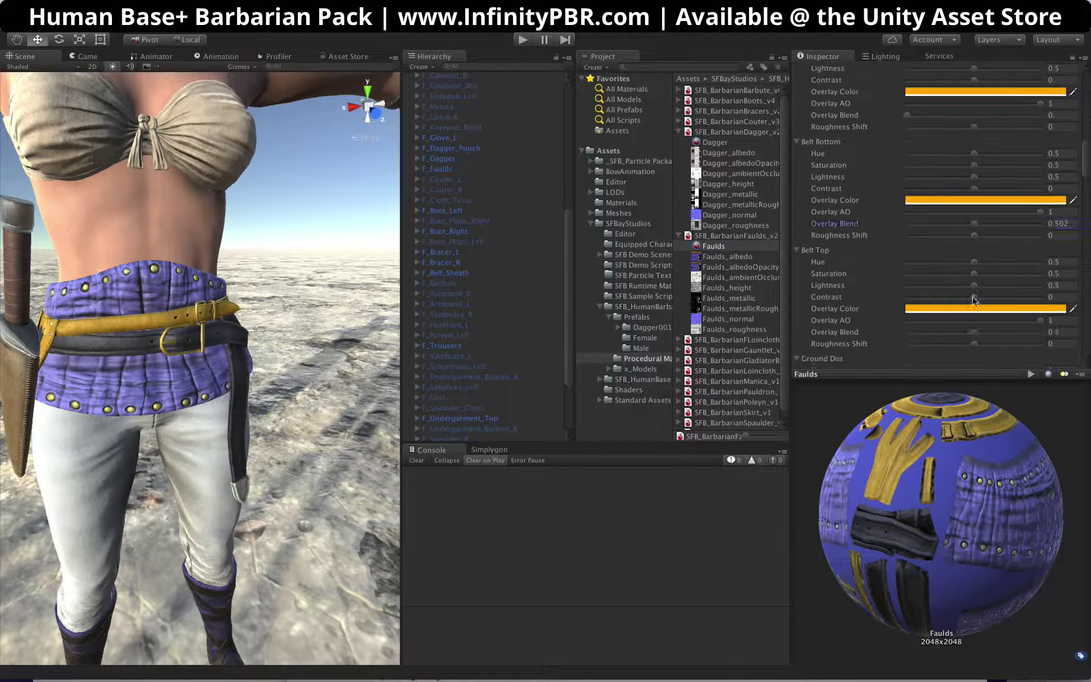
# Step: Adjust the Skirt material by entering 0.3 for one of its settings
pyautogui.click(974, 200)
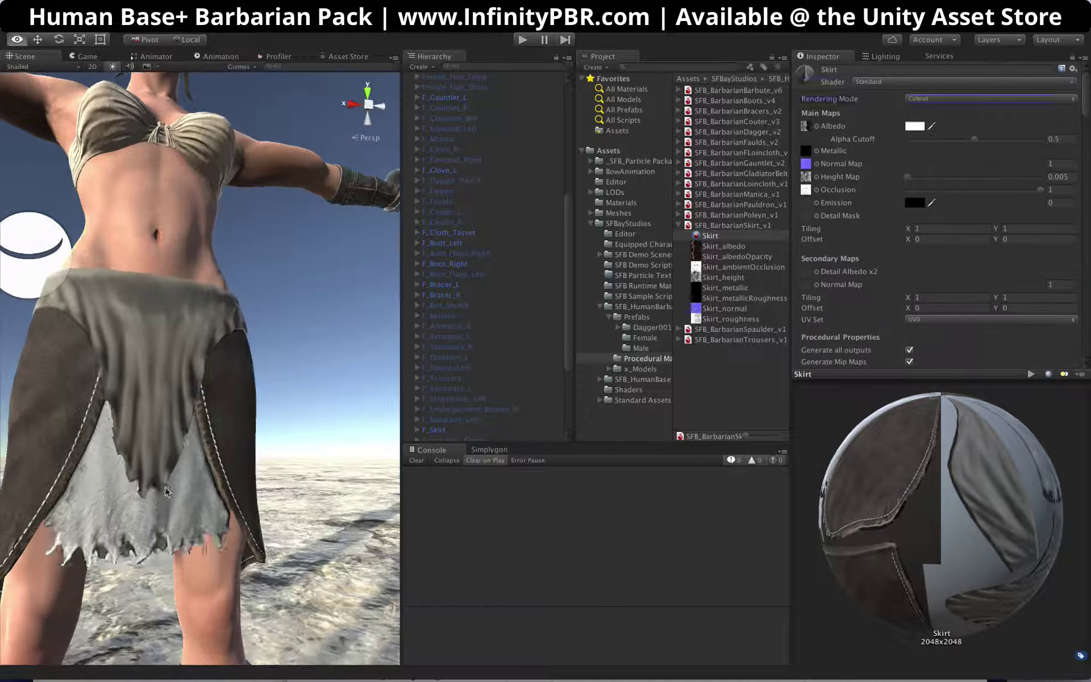
pyautogui.write('0.3')
pyautogui.press('Tab')
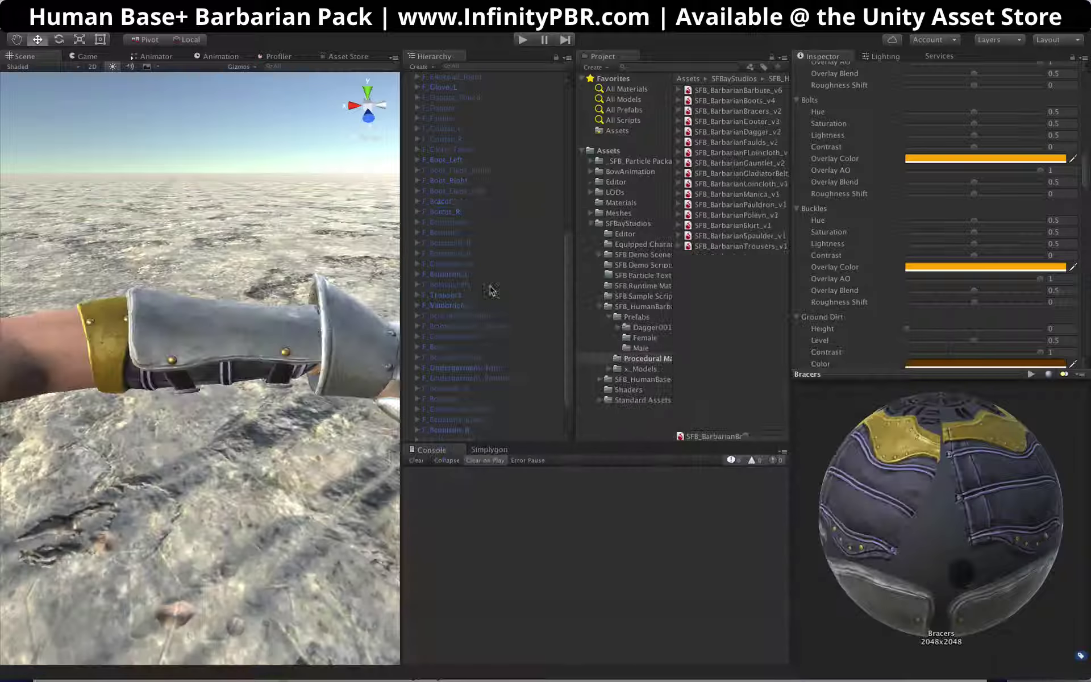
# Step: Select the female character's left vambrace and left couter pieces, F_Vambrace_L and F_Couter_L
pyautogui.keyDown('super'); pyautogui.click(463, 306); pyautogui.keyUp('super')
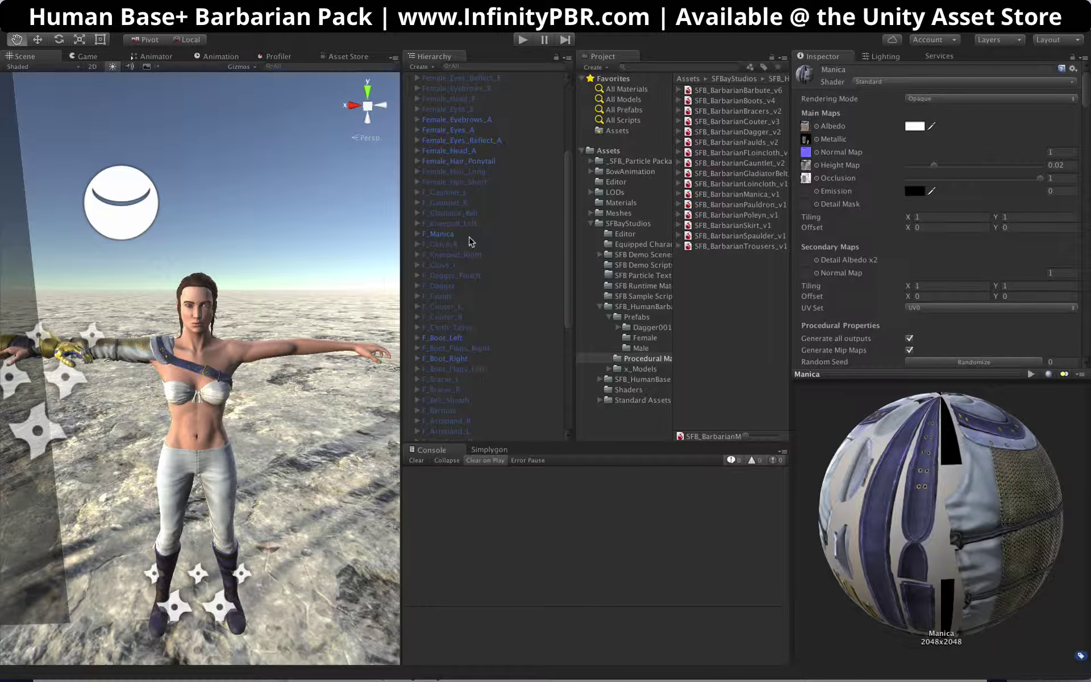
pyautogui.click(441, 307)
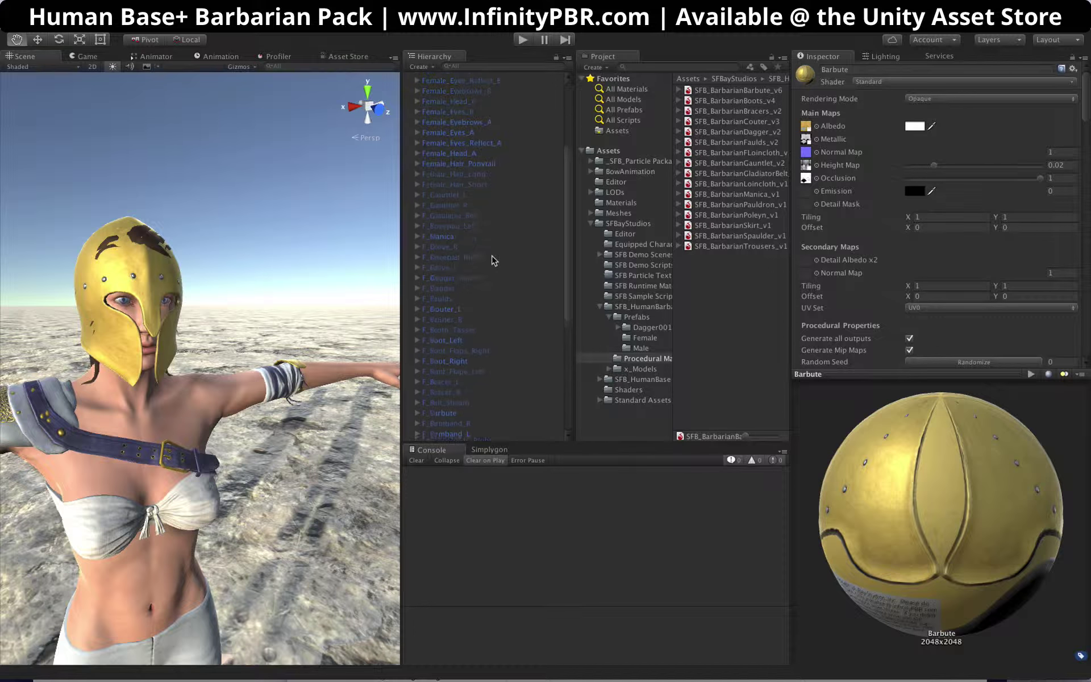
# Step: Run the demo scene in Play mode and zoom in on the male and female barbarians
pyautogui.scroll(1, 492, 260)
pyautogui.scroll(-3, 459, 213)
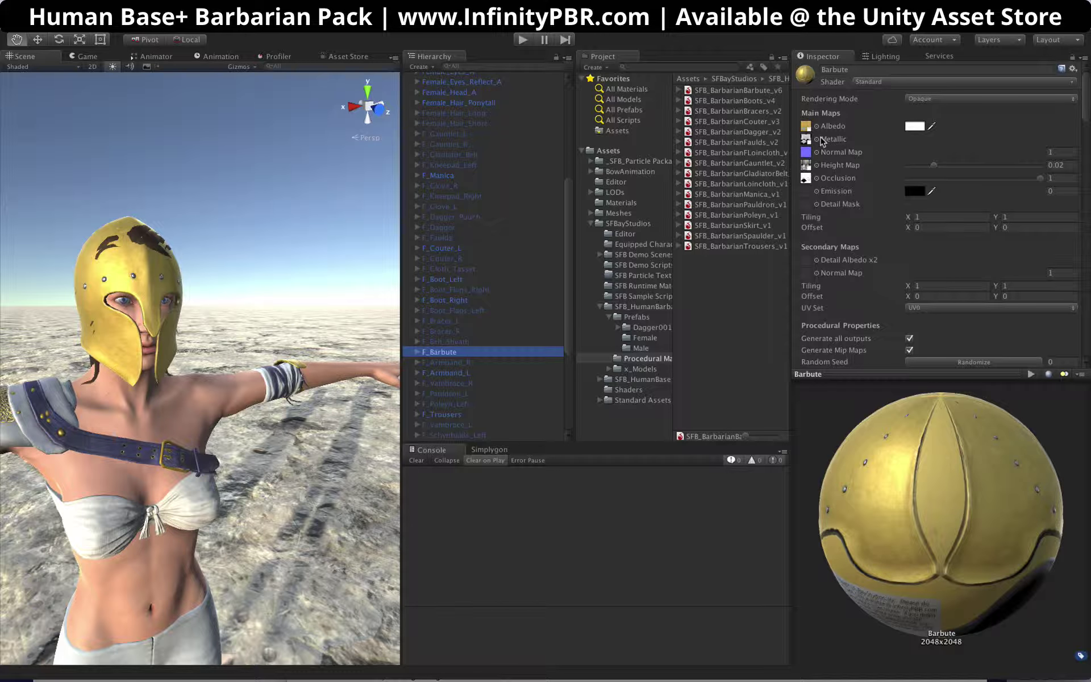
pyautogui.click(523, 40)
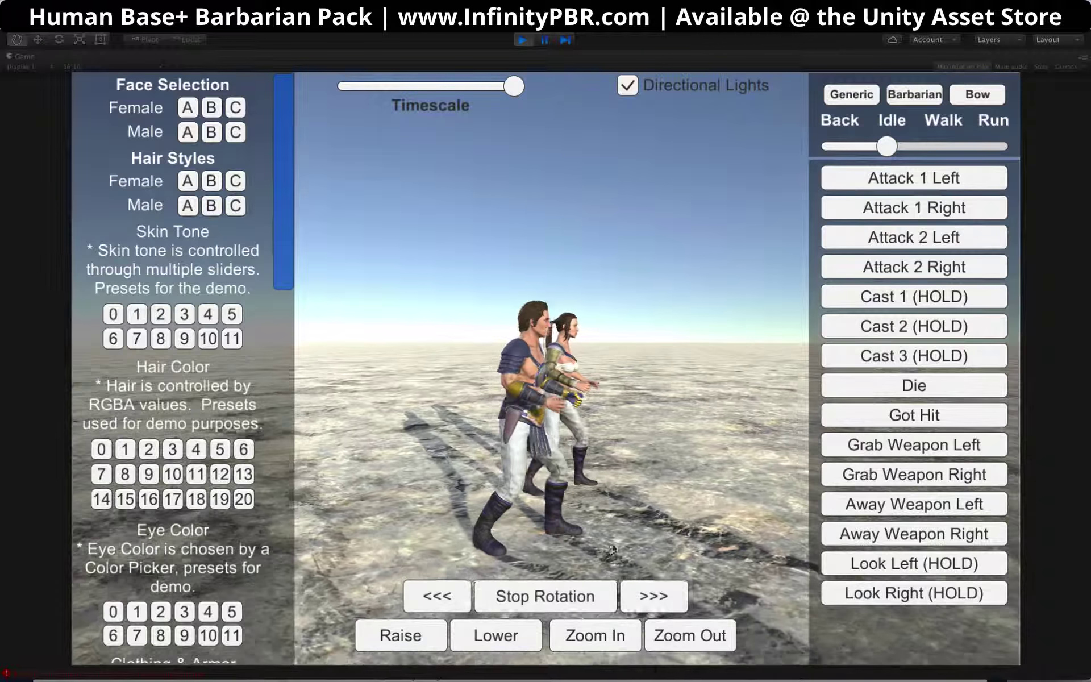
pyautogui.click(595, 637)
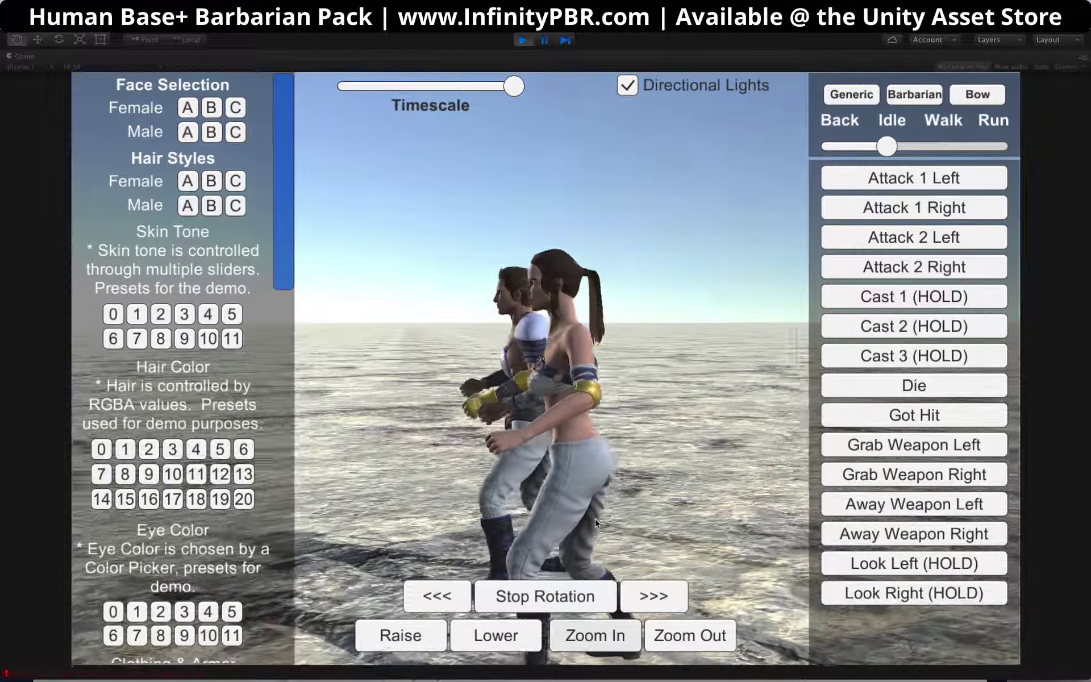
# Step: Show the Barbute helmet on both characters from the Clothing & Armor list and take it off again
pyautogui.scroll(-5, 193, 246)
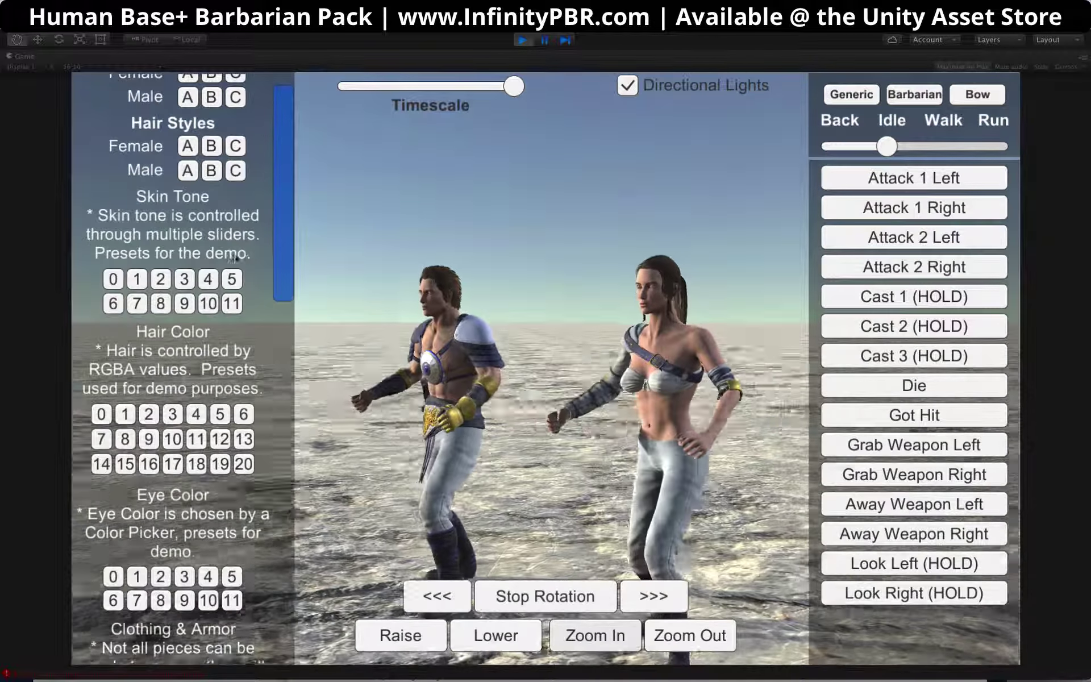
pyautogui.scroll(-4, 245, 242)
pyautogui.click(90, 301)
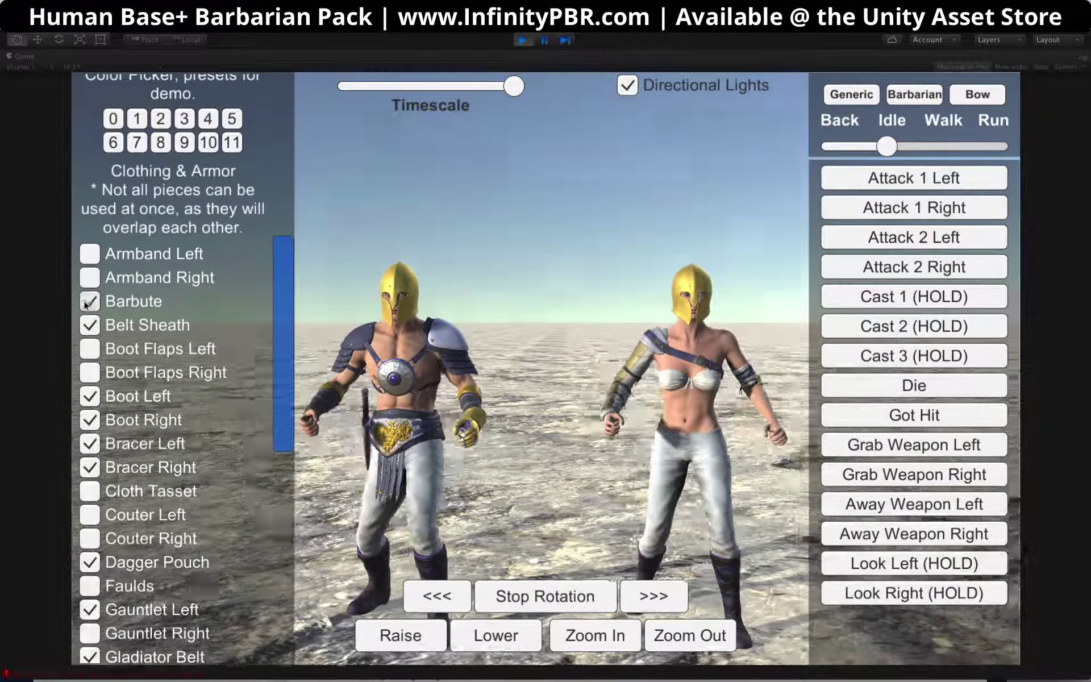
pyautogui.click(91, 298)
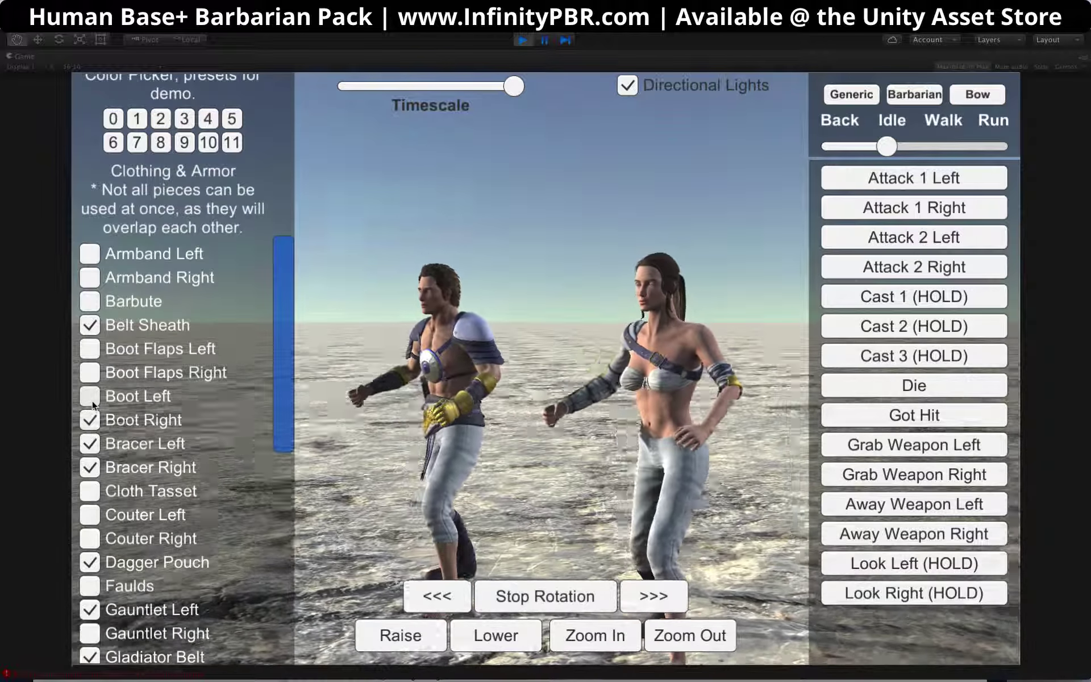
# Step: Equip both characters with the left and right boot flaps and the left and right kneepads
pyautogui.click(90, 372)
pyautogui.click(90, 348)
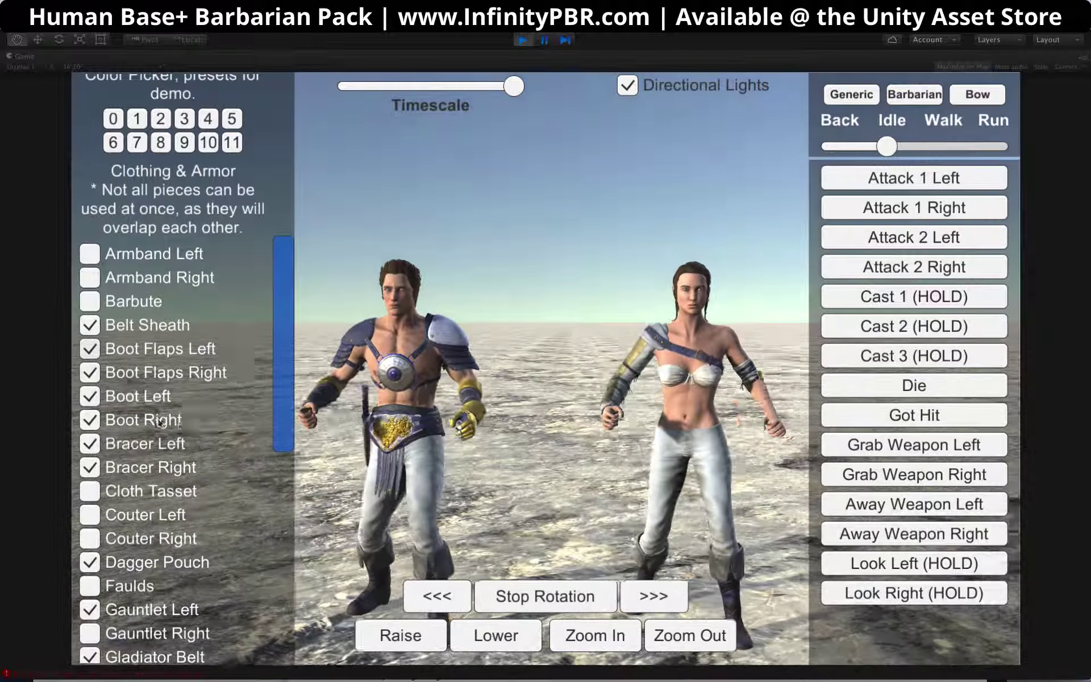
pyautogui.scroll(-3, 85, 454)
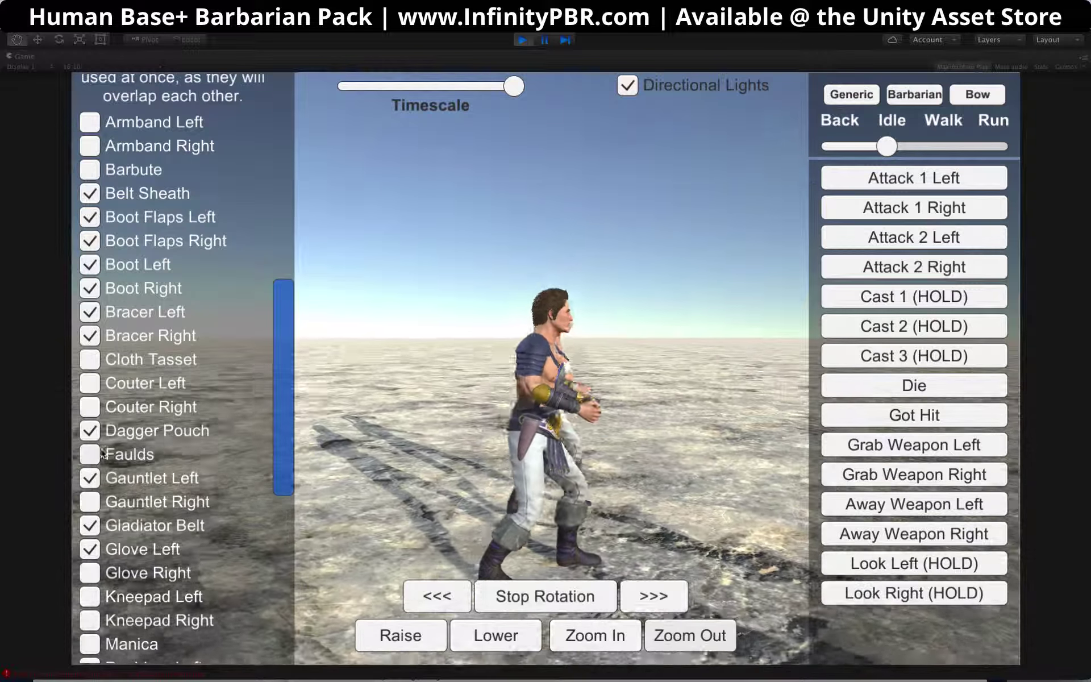
pyautogui.scroll(-1, 101, 453)
pyautogui.click(90, 551)
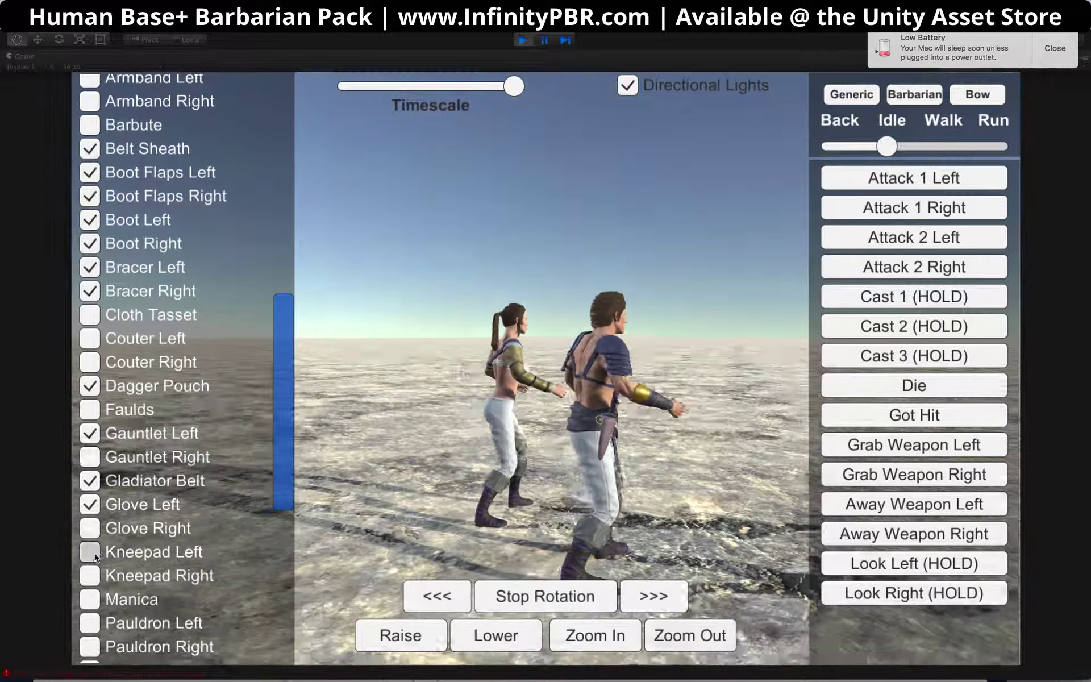
pyautogui.click(97, 576)
pyautogui.scroll(-1, 96, 576)
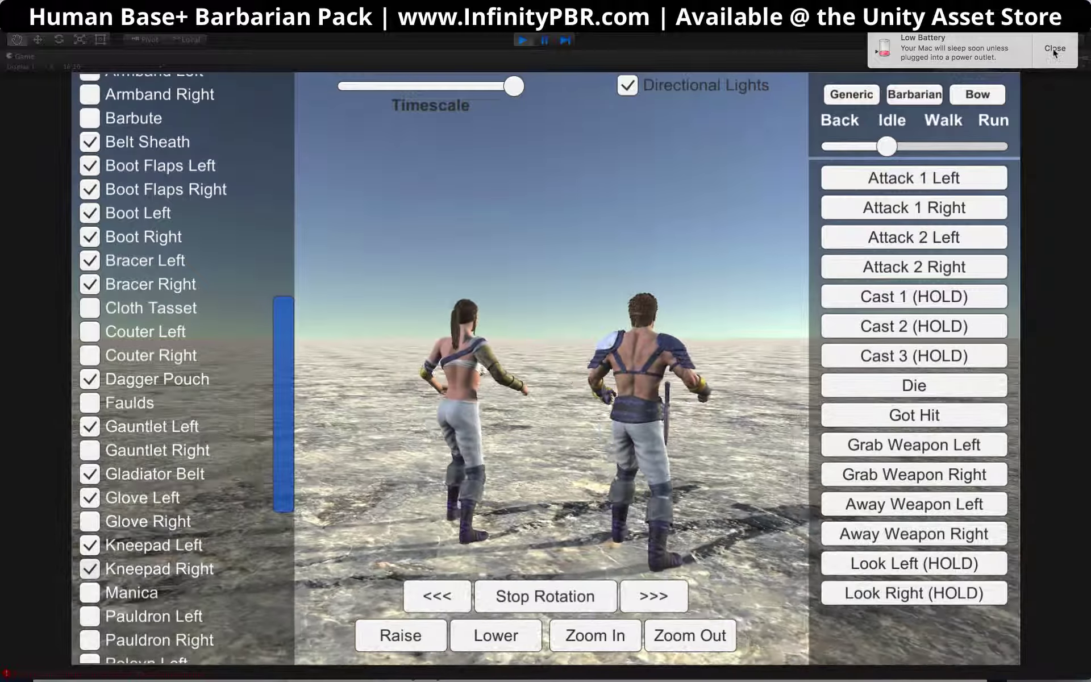